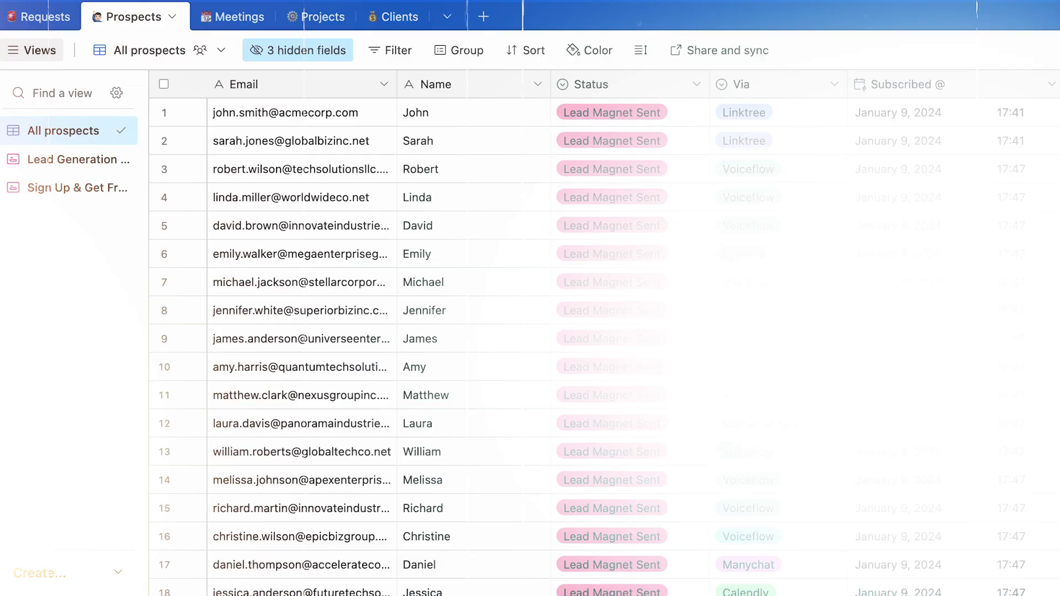
Connect the second Instagram account via Settings > Channels > Instagram and continue to the dashboard
{"action": "scroll", "coordinate": [604, 347], "scroll_direction": "down", "scroll_amount": 10}
{"action": "scroll", "coordinate": [604, 347], "scroll_direction": "down", "scroll_amount": 9}
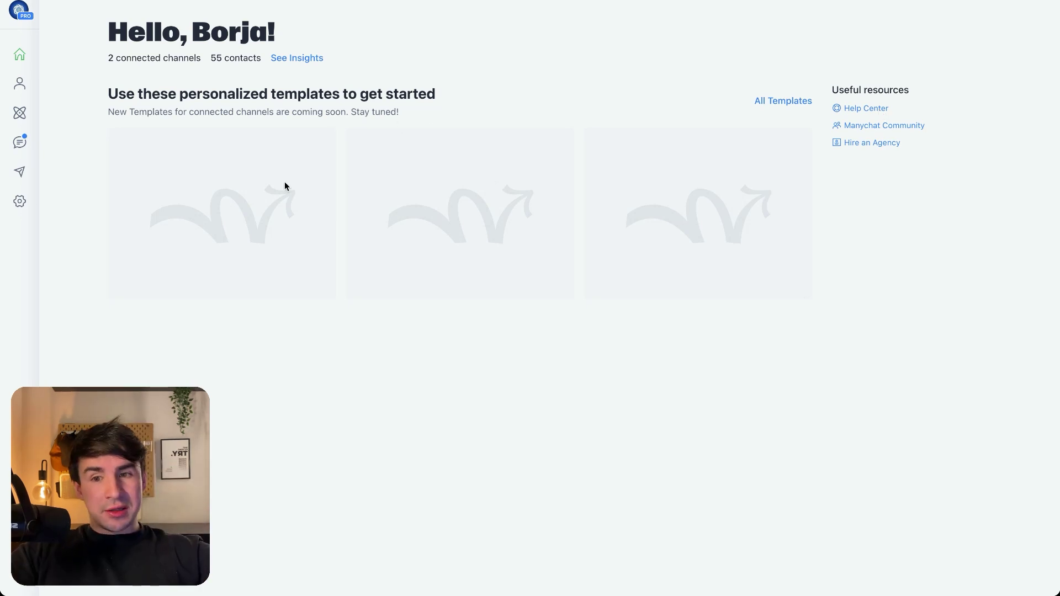
{"action": "left_click", "coordinate": [21, 203]}
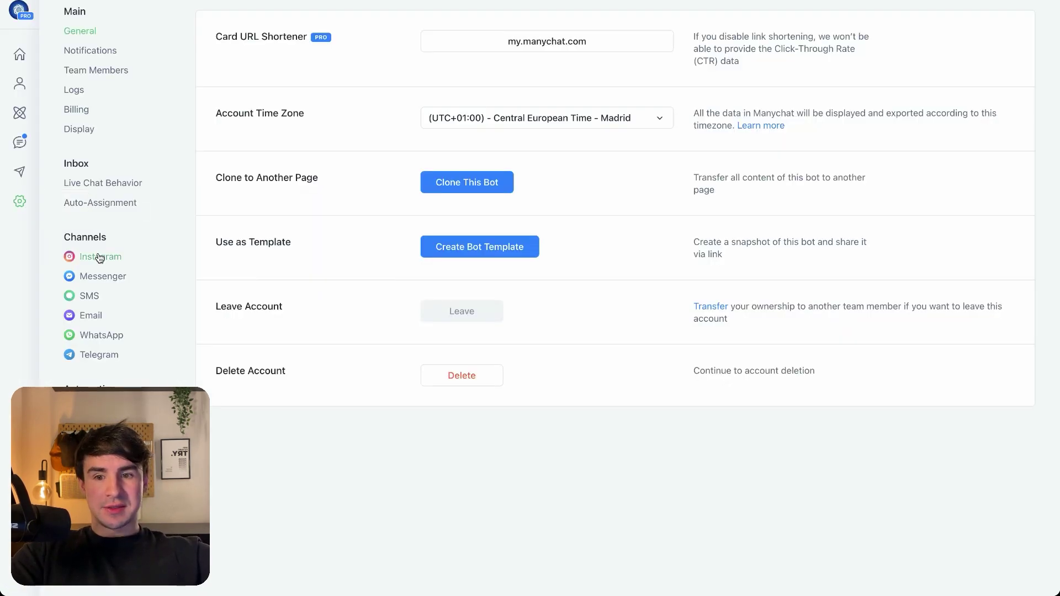
{"action": "left_click", "coordinate": [100, 258]}
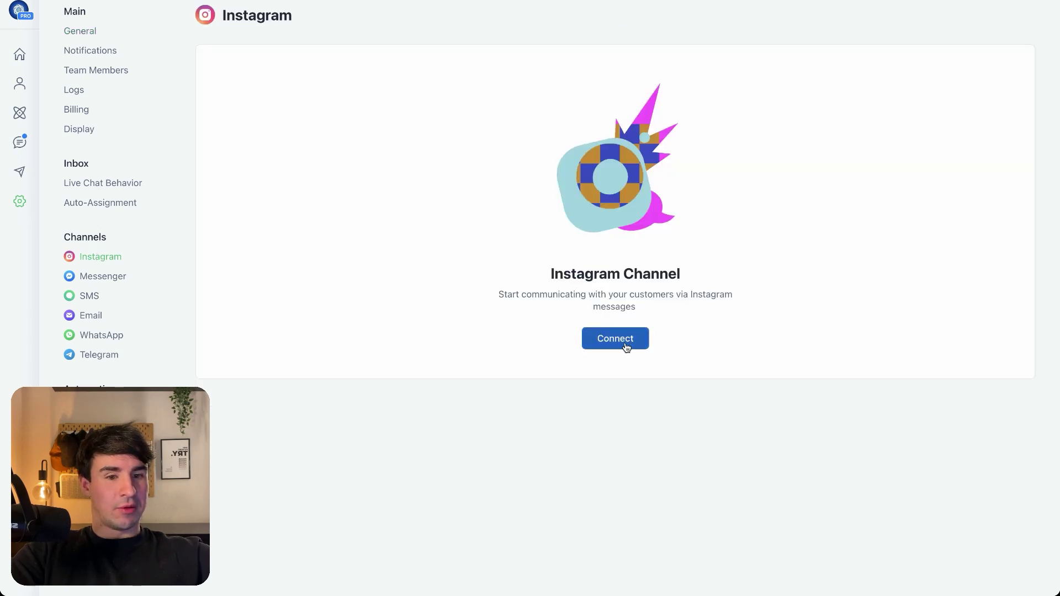
{"action": "left_click", "coordinate": [624, 341]}
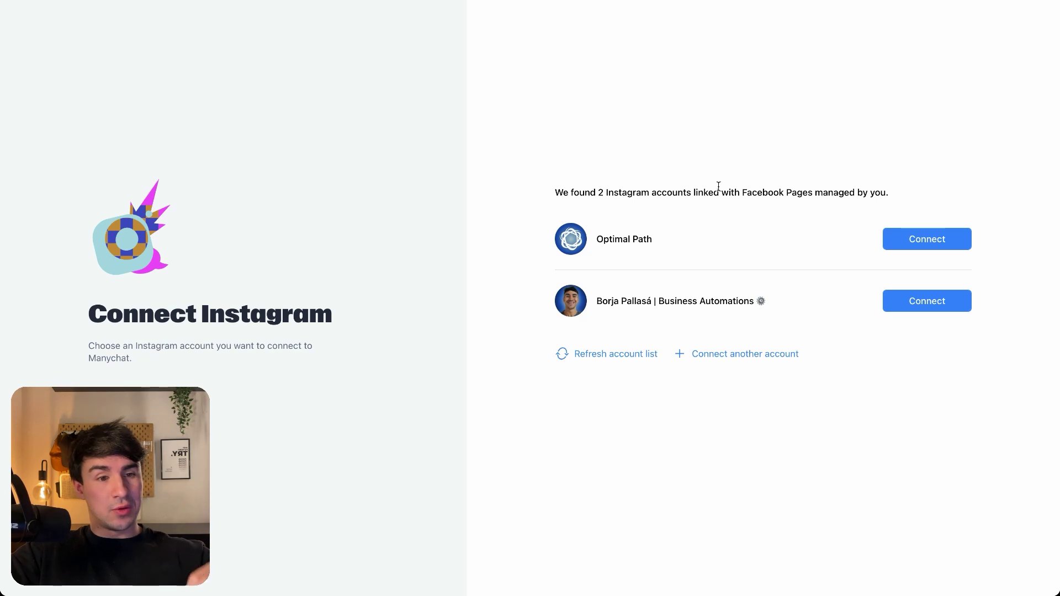
{"action": "left_click", "coordinate": [932, 302]}
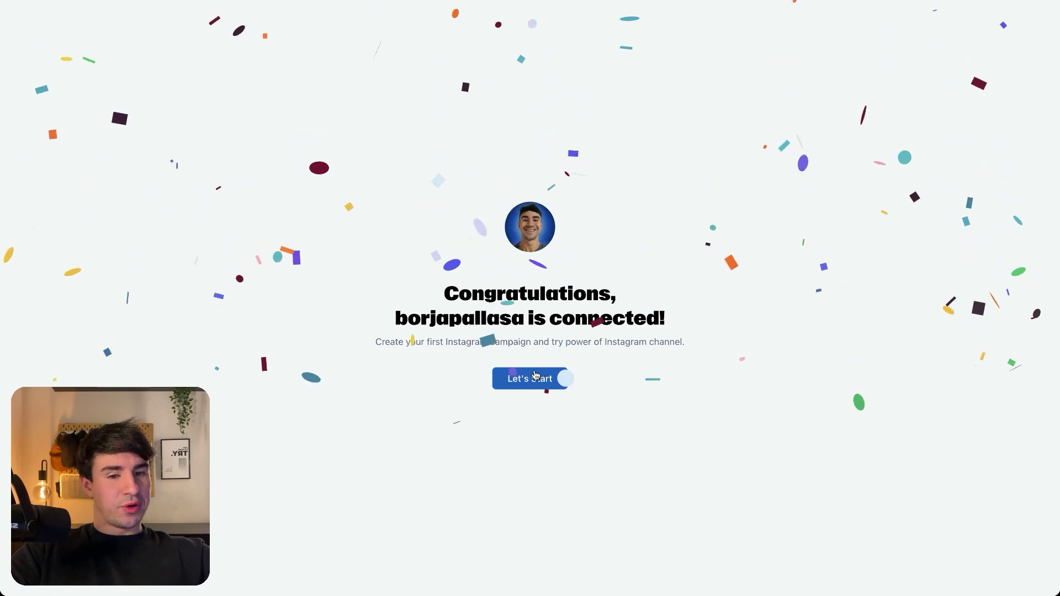
{"action": "left_click", "coordinate": [535, 378]}
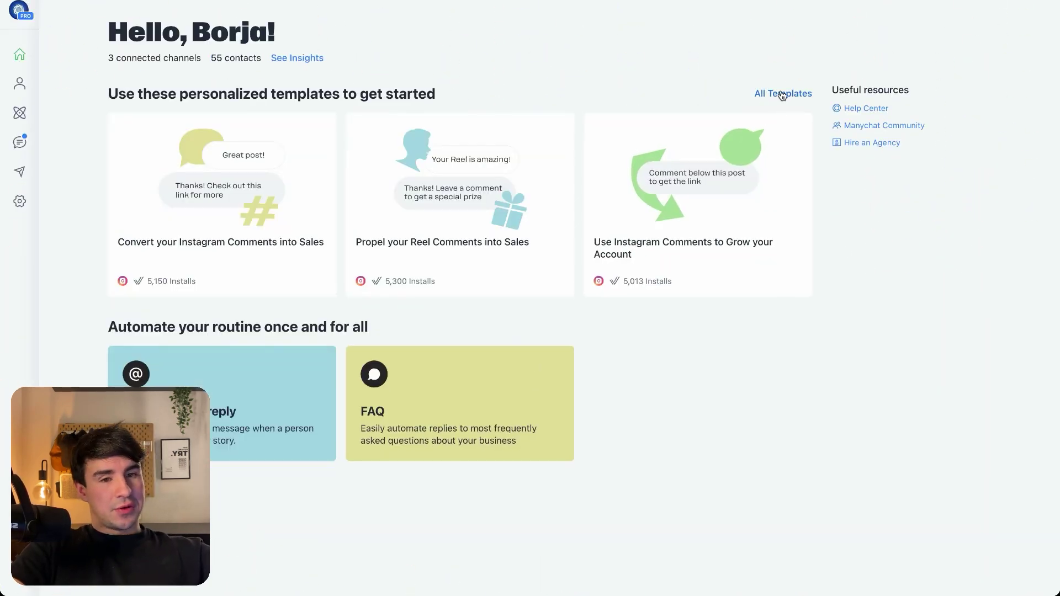
Open the Instagram Conversation Starters editor and review its four starter questions
{"action": "left_click", "coordinate": [22, 209]}
{"action": "left_click", "coordinate": [102, 261]}
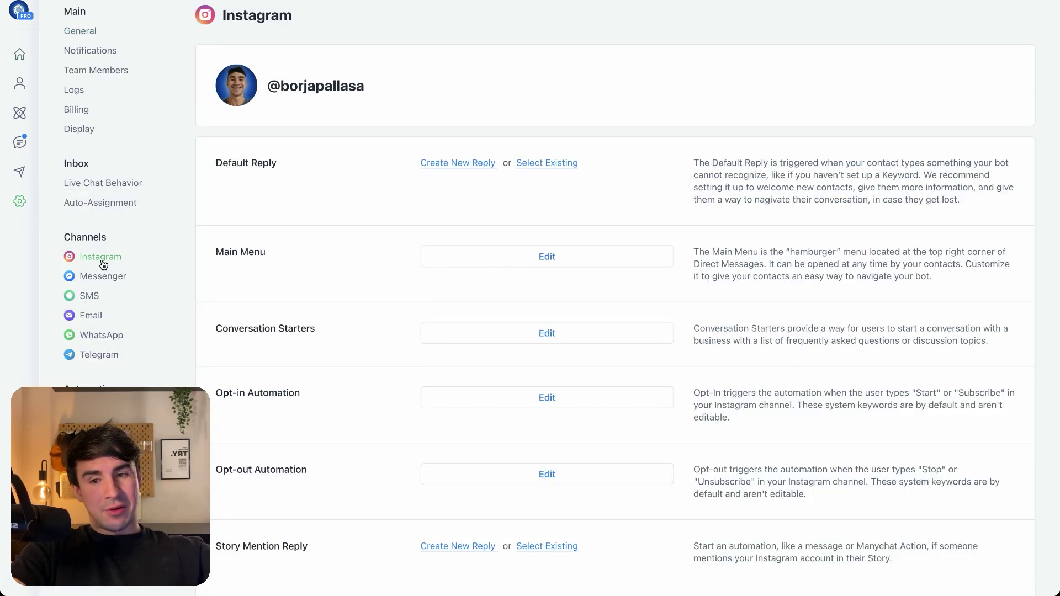
{"action": "left_click", "coordinate": [544, 335]}
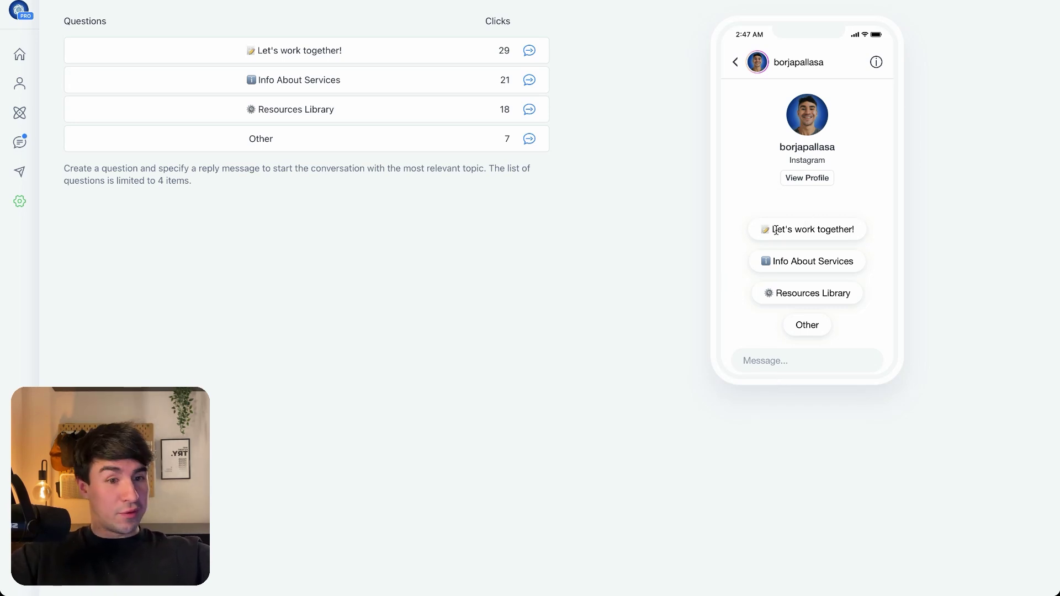
{"action": "left_click_drag", "start_coordinate": [772, 228], "coordinate": [863, 231]}
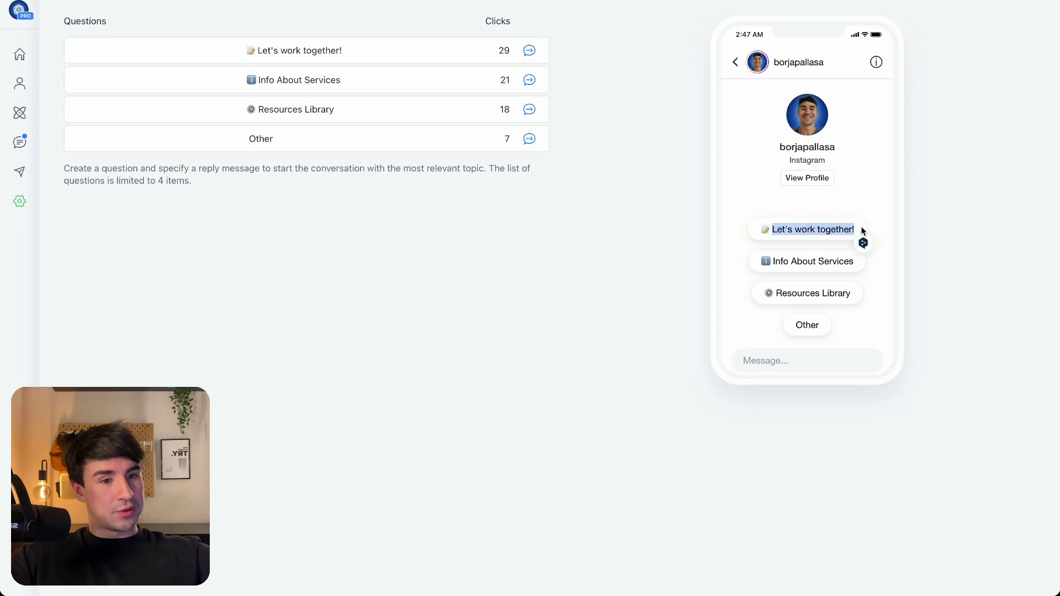
{"action": "left_click", "coordinate": [775, 259]}
{"action": "left_click_drag", "start_coordinate": [773, 260], "coordinate": [858, 264]}
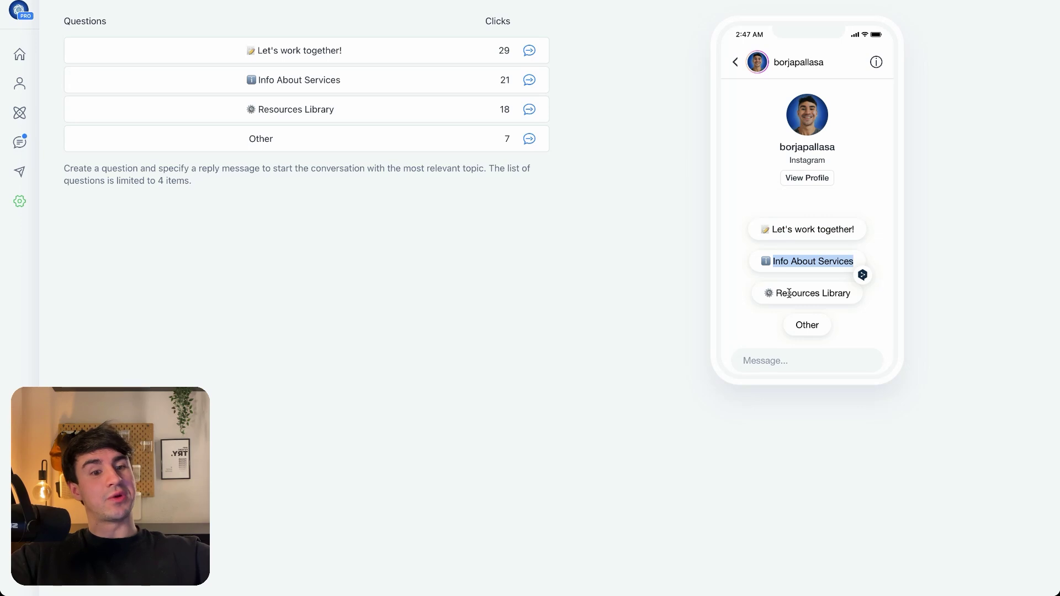
{"action": "left_click_drag", "start_coordinate": [776, 293], "coordinate": [852, 290]}
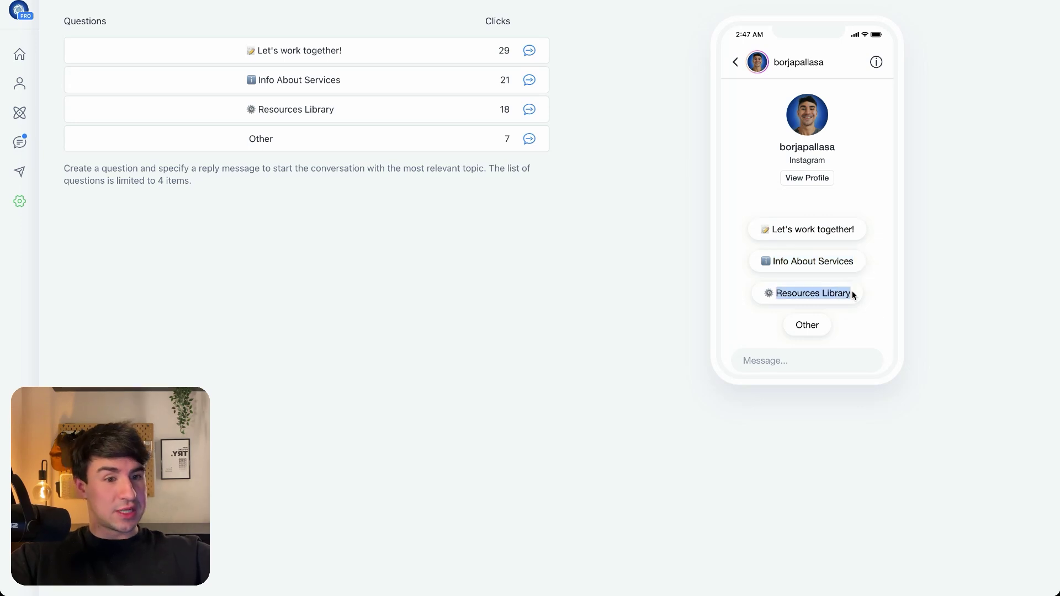
{"action": "left_click", "coordinate": [808, 323]}
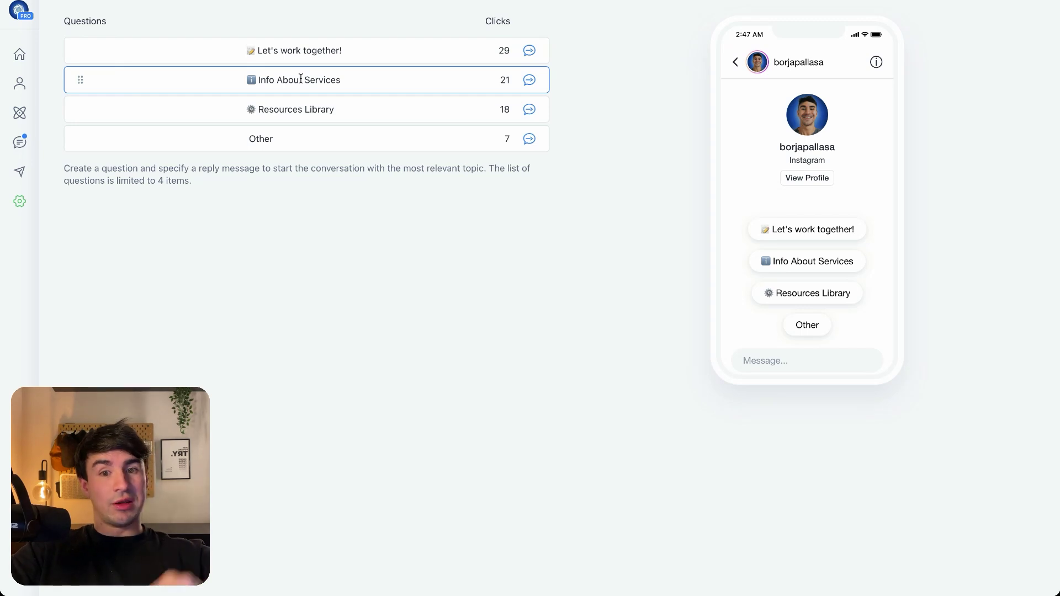
Edit the Resources Library starter and publish the updated conversation starters
{"action": "left_click", "coordinate": [344, 109]}
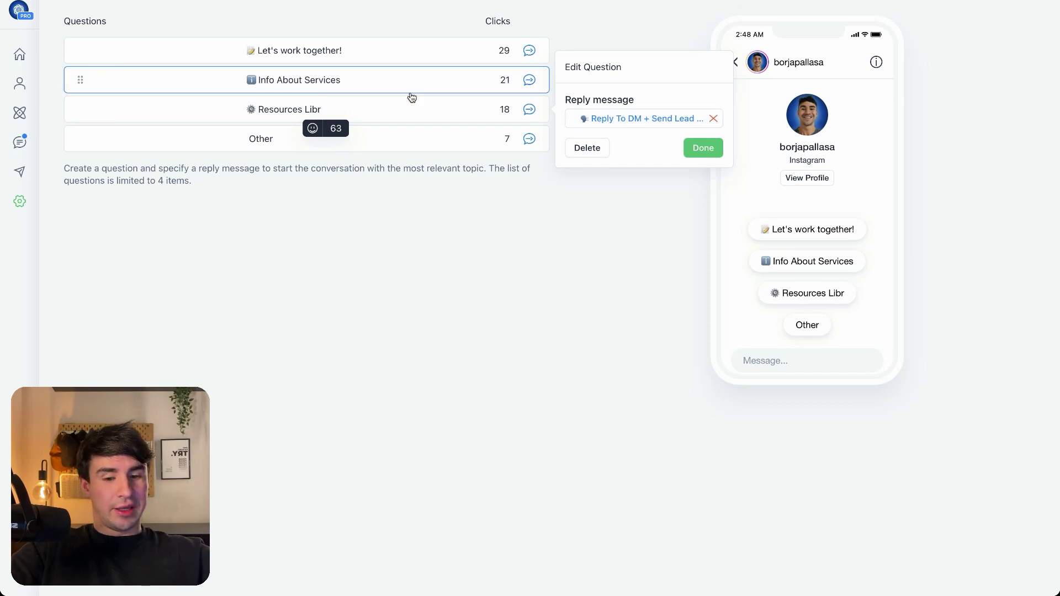
{"action": "left_click", "coordinate": [449, 209]}
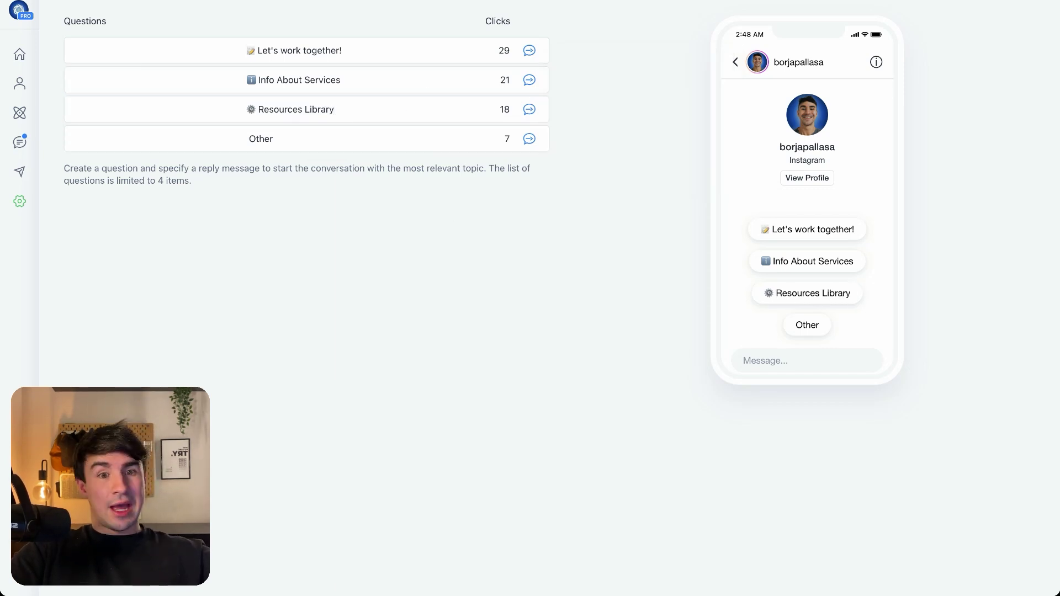
{"action": "left_click", "coordinate": [1010, 50]}
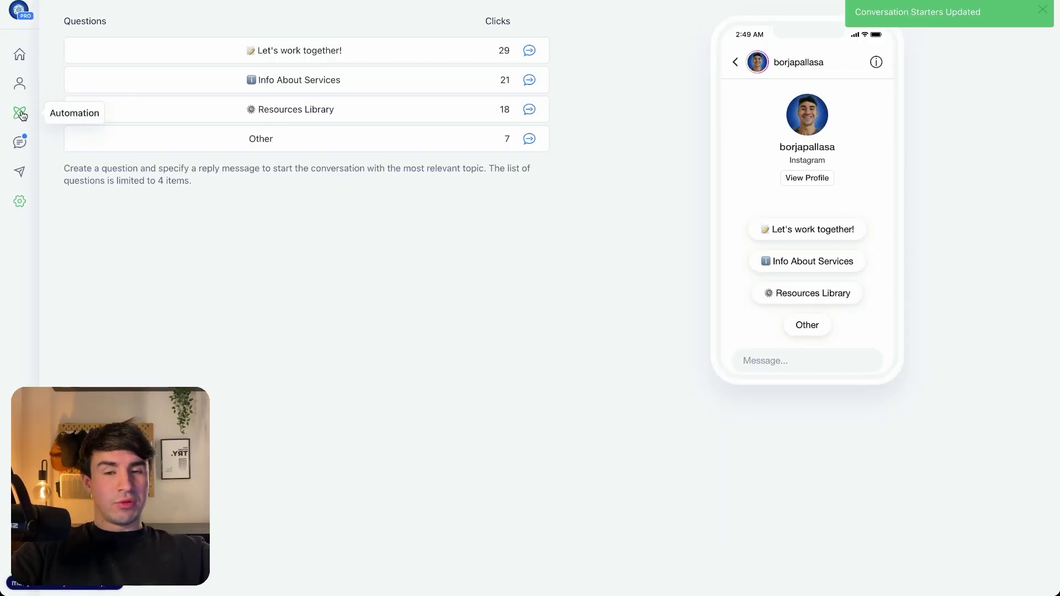
Start a new automation and open the Instagram 'Capture customer data with Lead Magnet' template, searching 'Lead'
{"action": "left_click", "coordinate": [19, 114]}
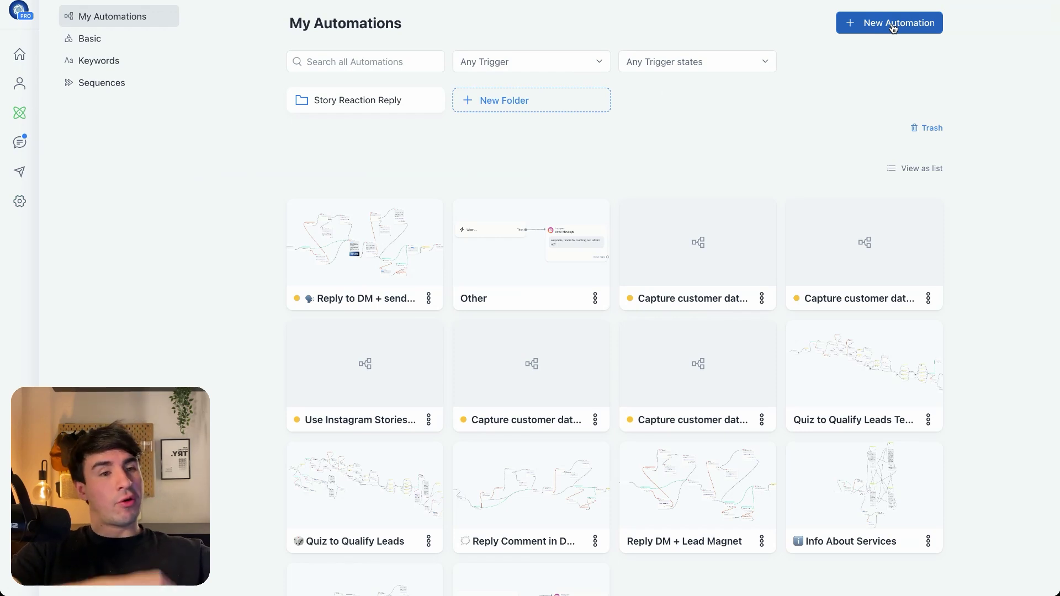
{"action": "left_click", "coordinate": [893, 25]}
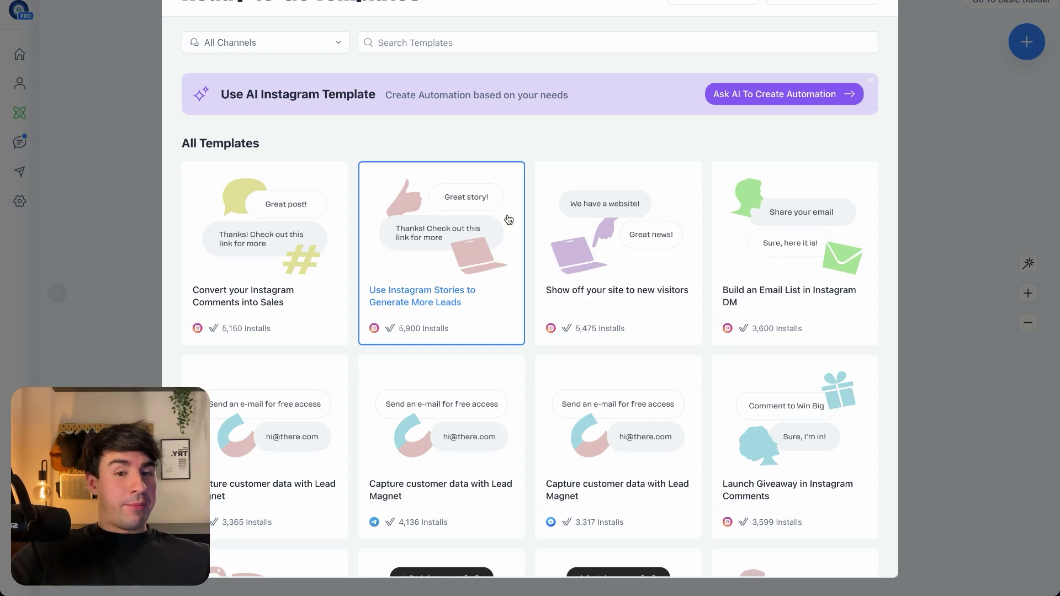
{"action": "scroll", "coordinate": [507, 274], "scroll_direction": "down", "scroll_amount": 15}
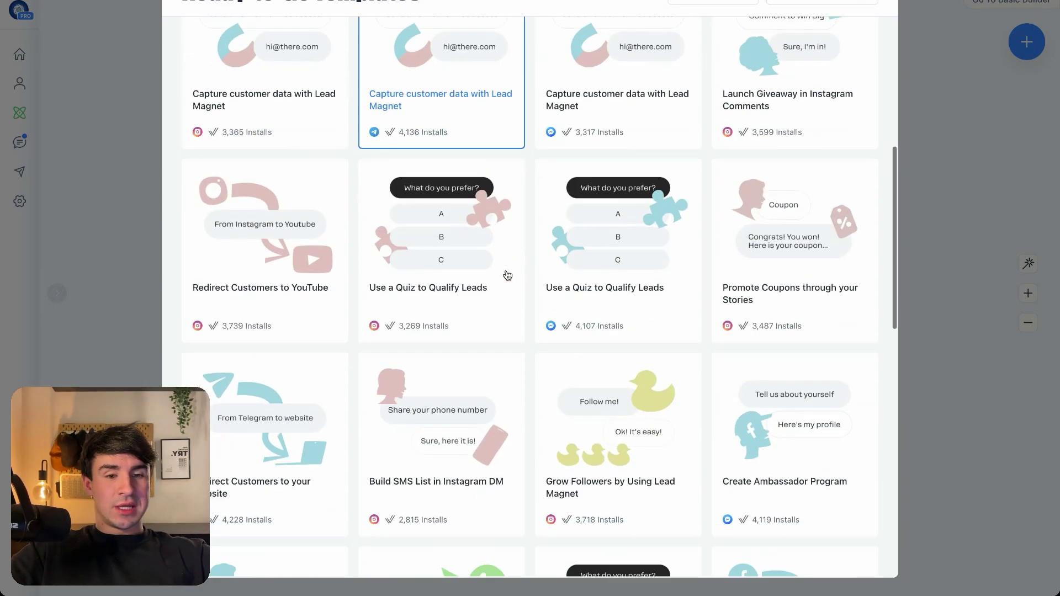
{"action": "scroll", "coordinate": [508, 274], "scroll_direction": "down", "scroll_amount": 3}
{"action": "scroll", "coordinate": [507, 275], "scroll_direction": "up", "scroll_amount": 20}
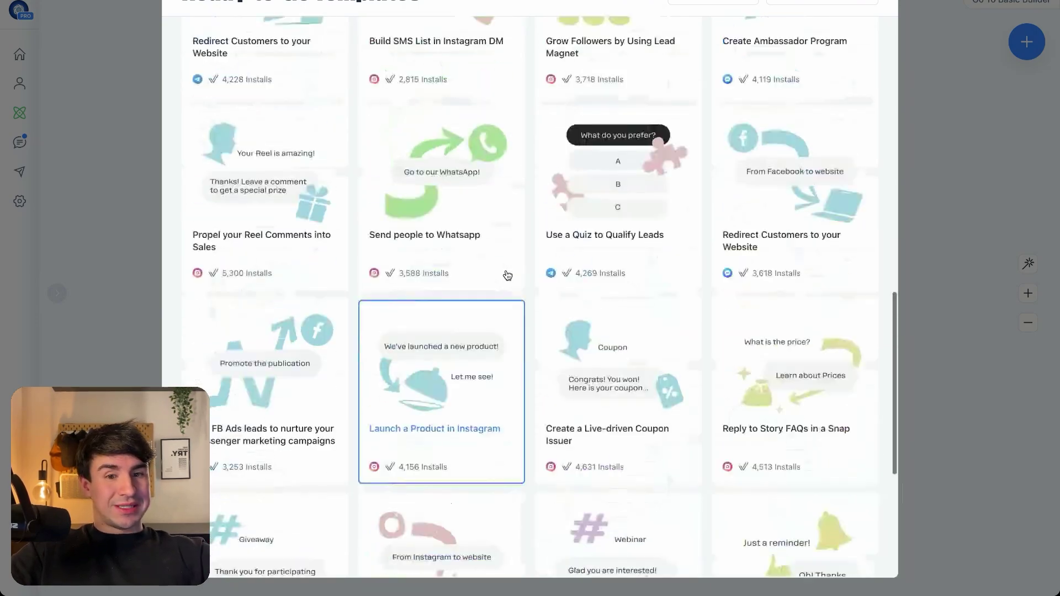
{"action": "left_click", "coordinate": [514, 42]}
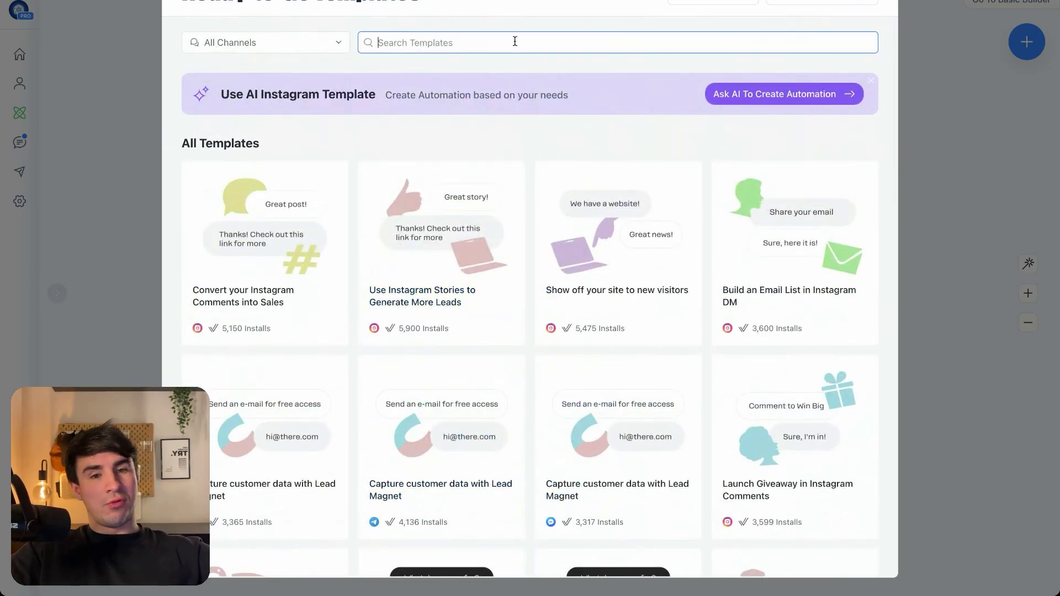
{"action": "type", "text": "Lead"}
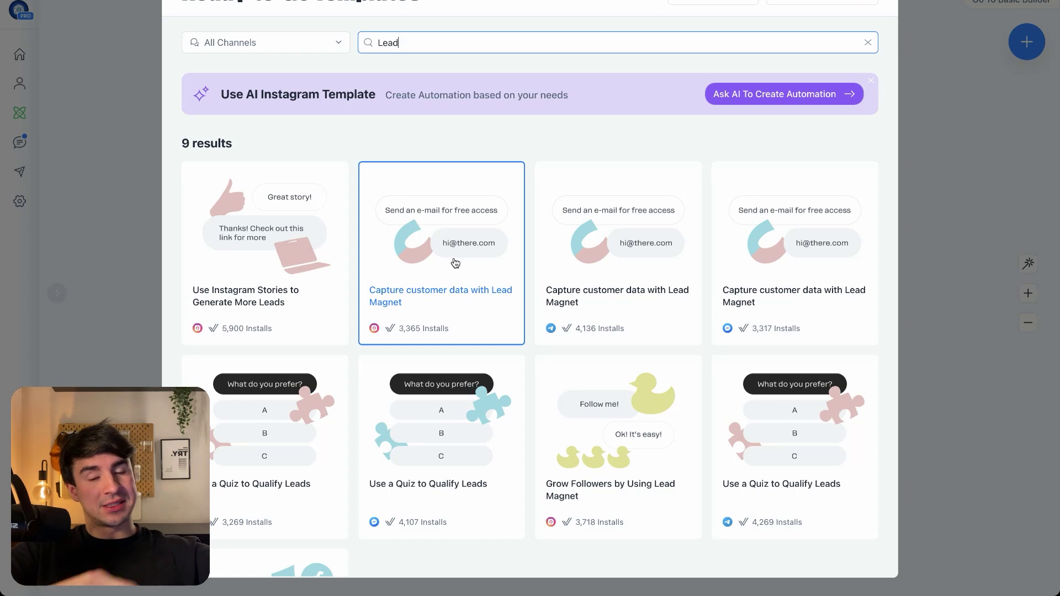
{"action": "left_click", "coordinate": [455, 261]}
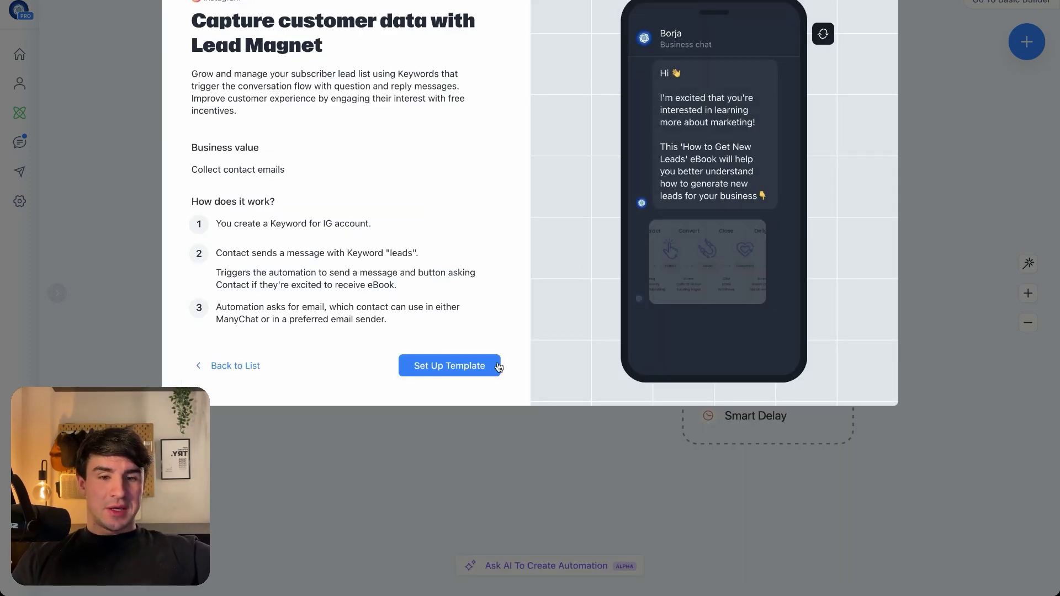
Create an automation from the Lead Magnet template and look over its trigger and follow-up steps
{"action": "left_click", "coordinate": [457, 368]}
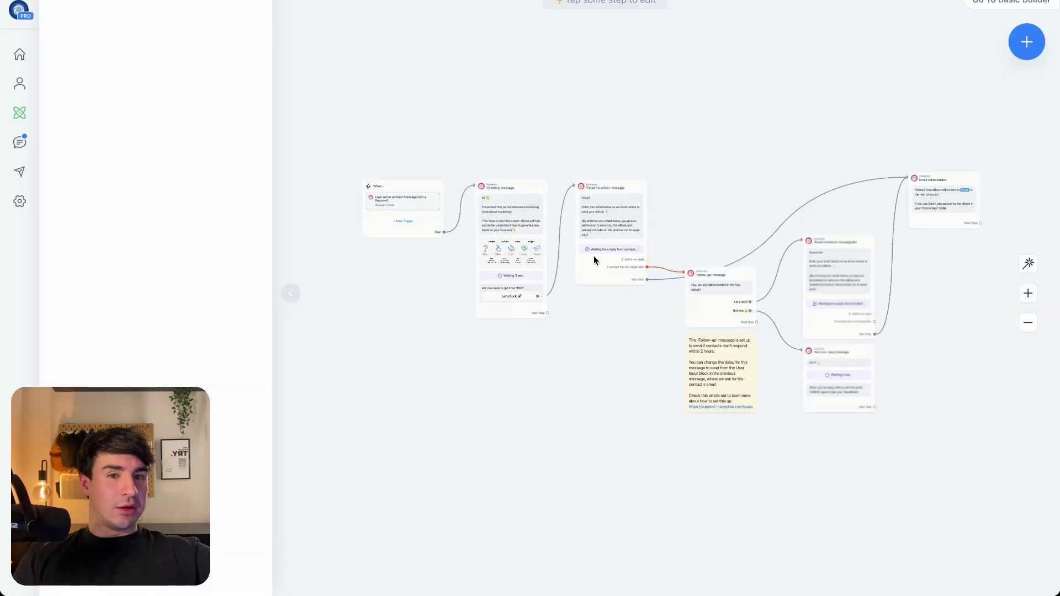
{"action": "scroll", "coordinate": [422, 329], "scroll_direction": "up", "scroll_amount": 5}
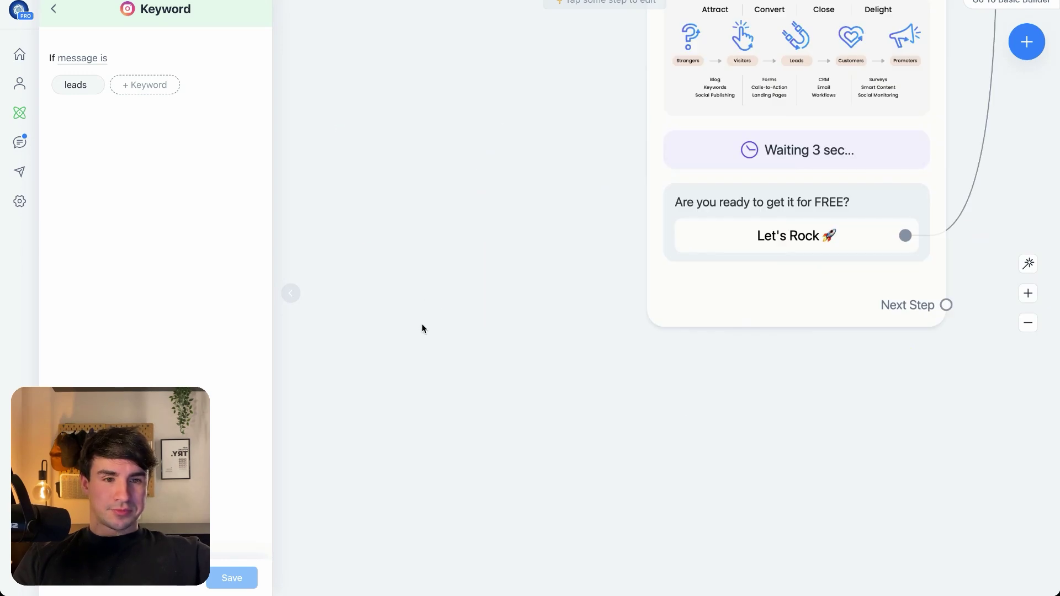
{"action": "left_click_drag", "start_coordinate": [463, 449], "coordinate": [513, 491]}
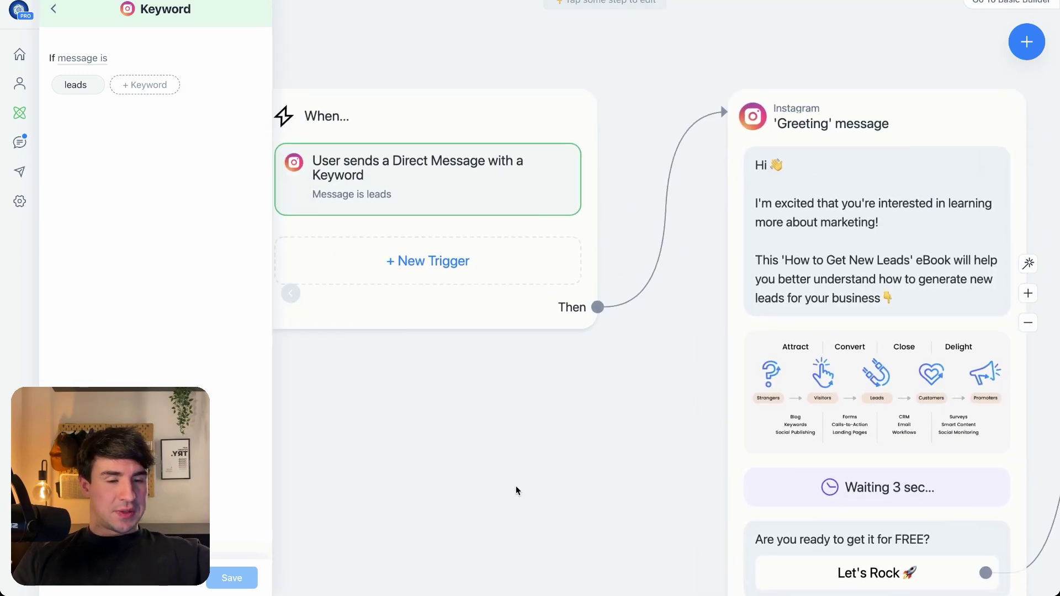
{"action": "scroll", "coordinate": [515, 490], "scroll_direction": "right", "scroll_amount": 5}
{"action": "scroll", "coordinate": [799, 420], "scroll_direction": "down", "scroll_amount": 3}
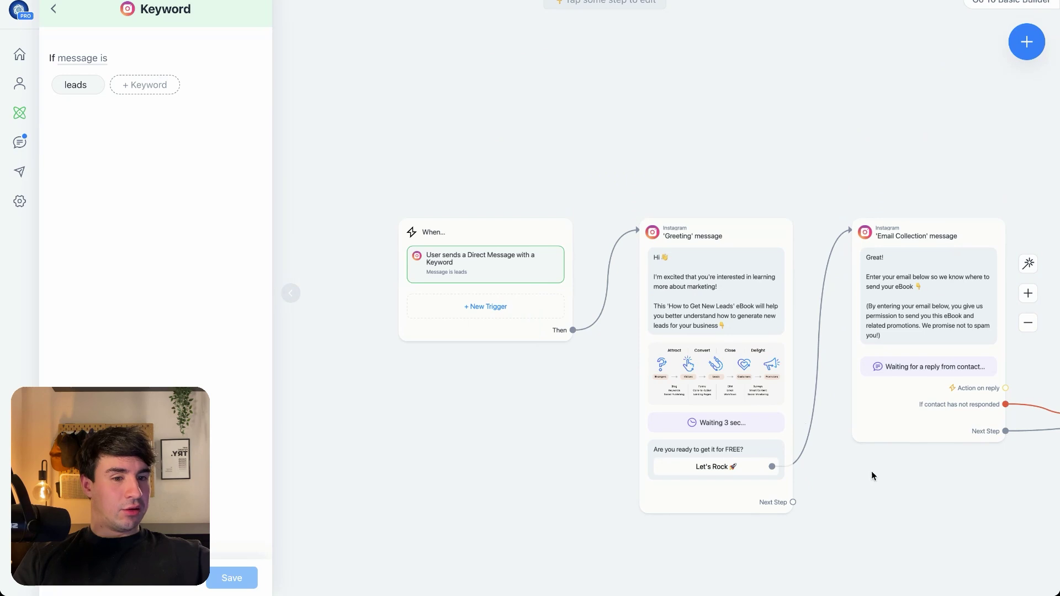
{"action": "scroll", "coordinate": [871, 476], "scroll_direction": "right", "scroll_amount": 5}
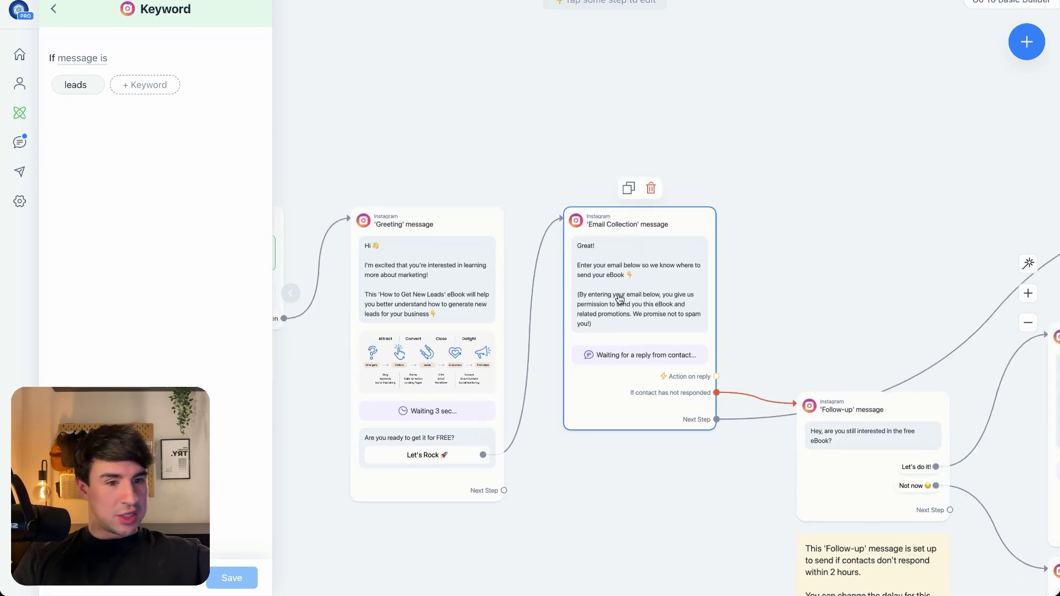
{"action": "left_click_drag", "start_coordinate": [849, 291], "coordinate": [312, 187]}
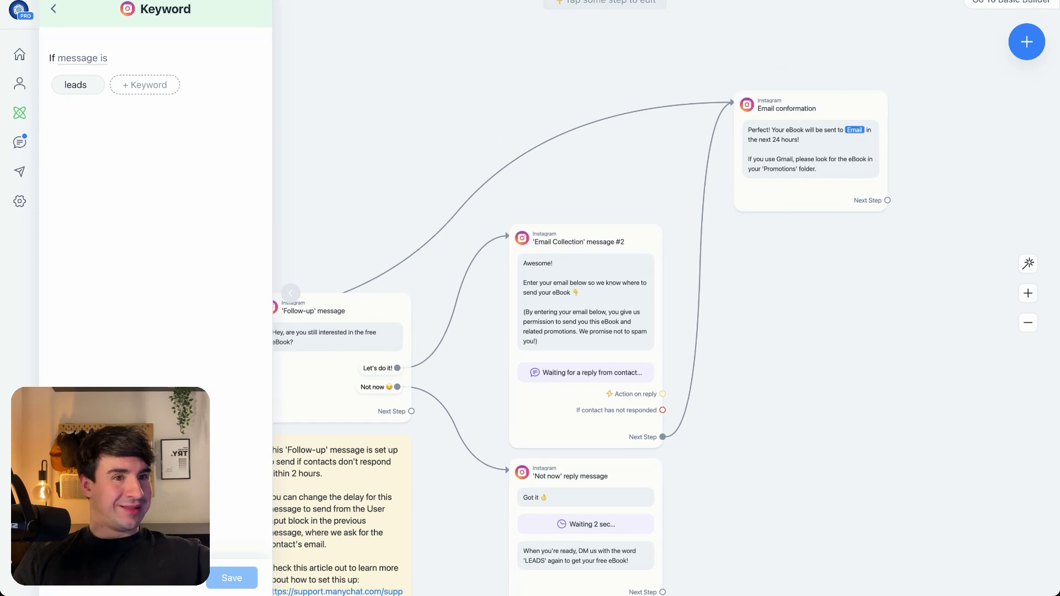
Delete the template-based automation and return to My Automations
{"action": "left_click", "coordinate": [1051, 1]}
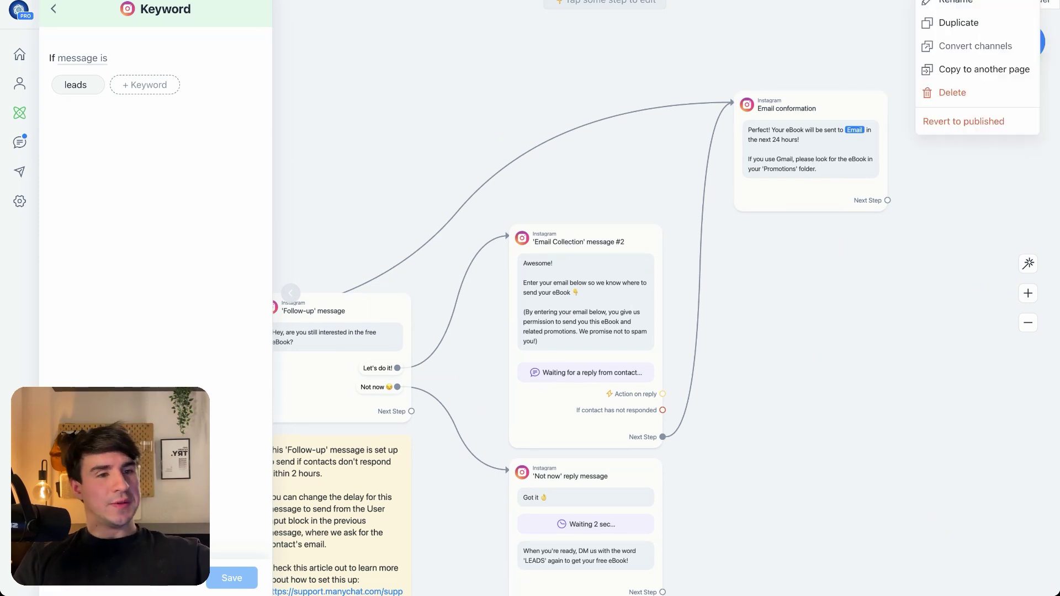
{"action": "left_click", "coordinate": [951, 92]}
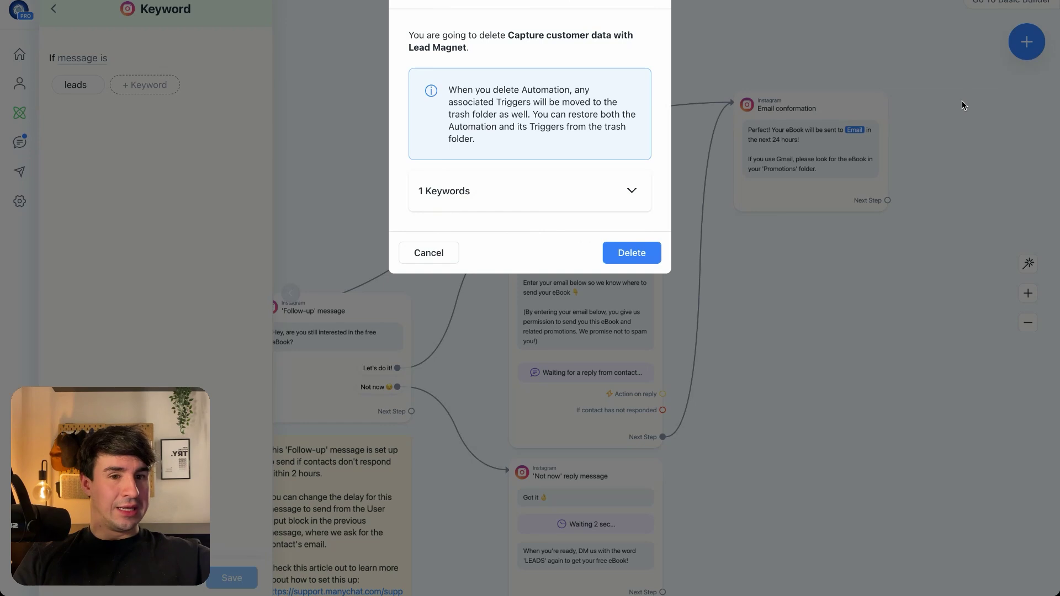
{"action": "left_click", "coordinate": [623, 252]}
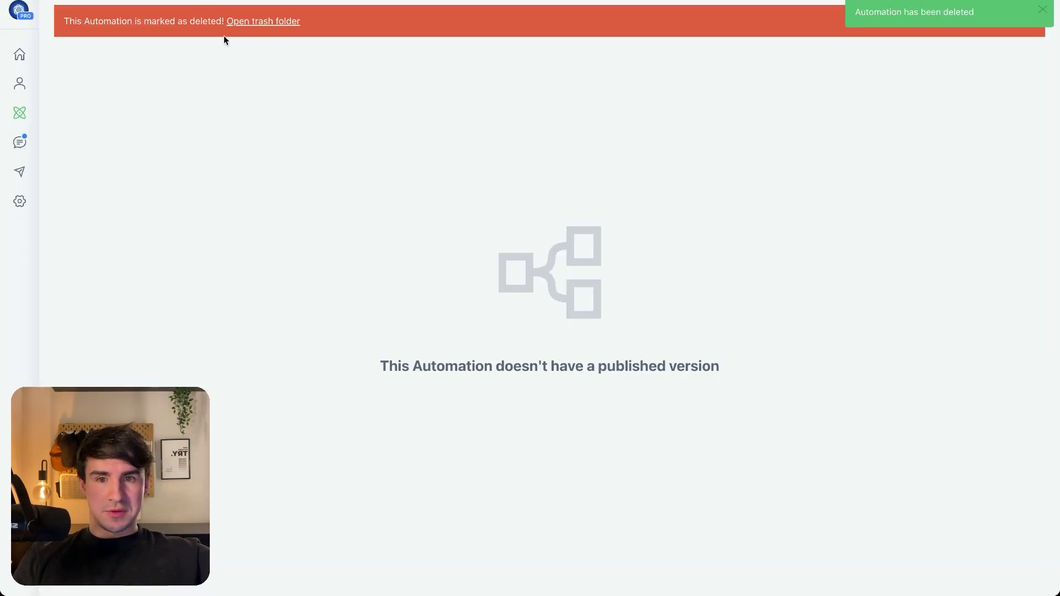
{"action": "left_click", "coordinate": [20, 113]}
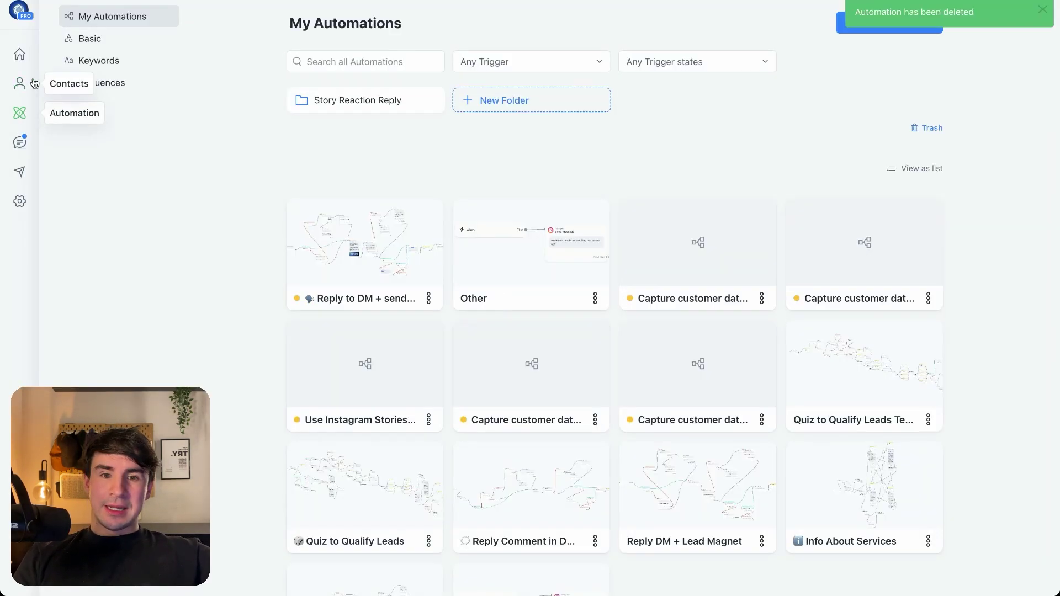
Open the 'Reply to DM + send Lead Magnet' automation in the flow editor
{"action": "left_click", "coordinate": [361, 233]}
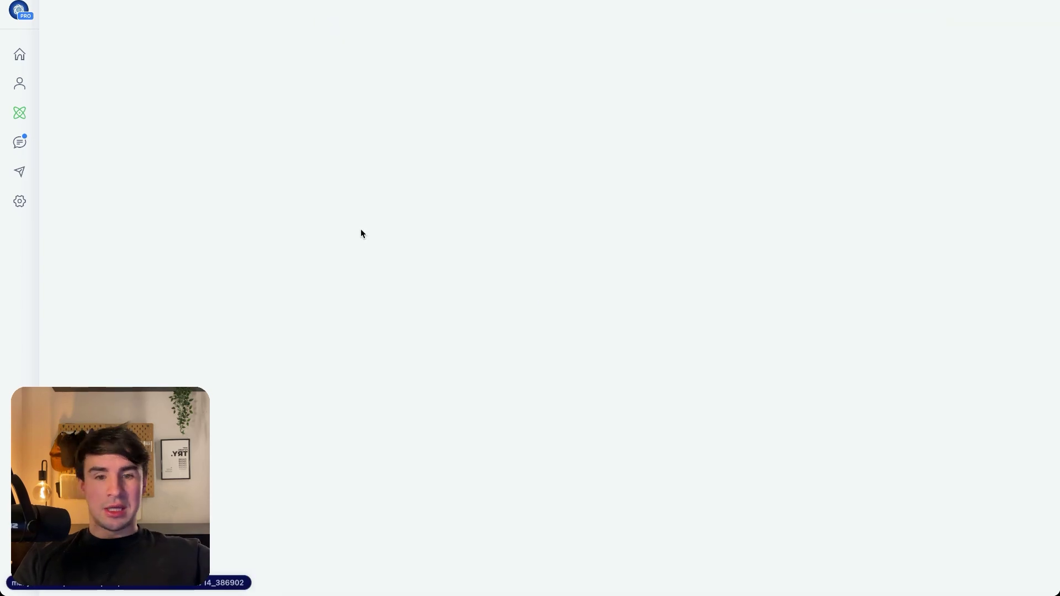
{"action": "left_click", "coordinate": [691, 35]}
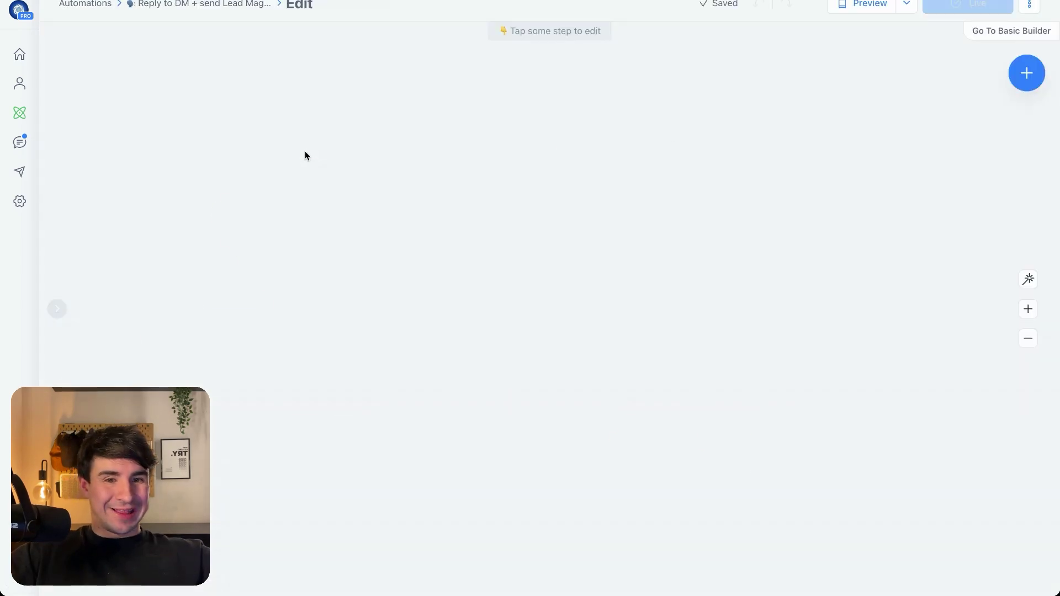
{"action": "scroll", "coordinate": [306, 149], "scroll_direction": "up", "scroll_amount": 3}
{"action": "left_click_drag", "start_coordinate": [298, 128], "coordinate": [438, 83]}
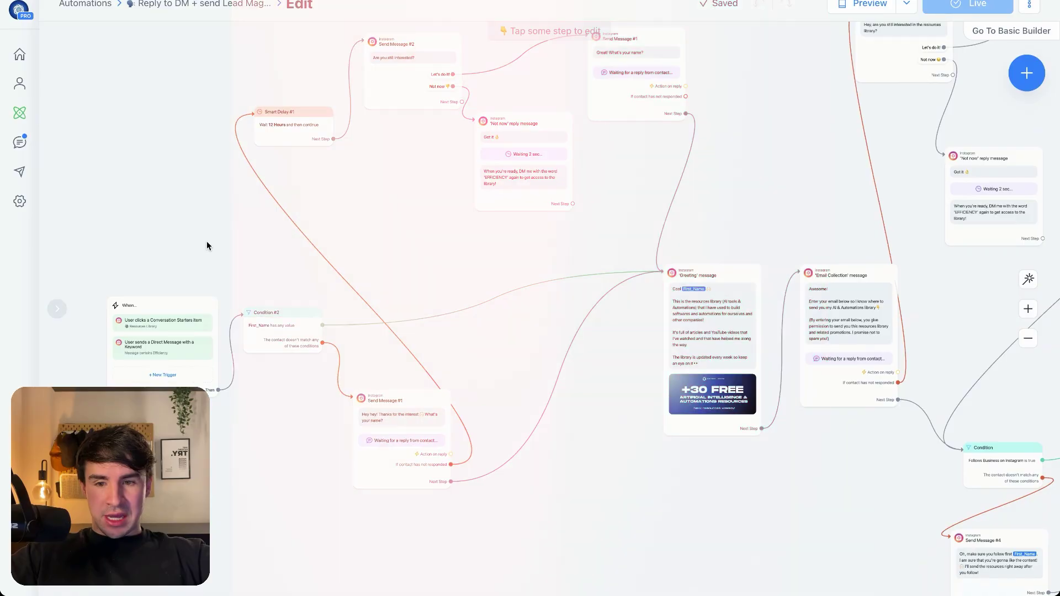
{"action": "scroll", "coordinate": [207, 241], "scroll_direction": "up", "scroll_amount": 5}
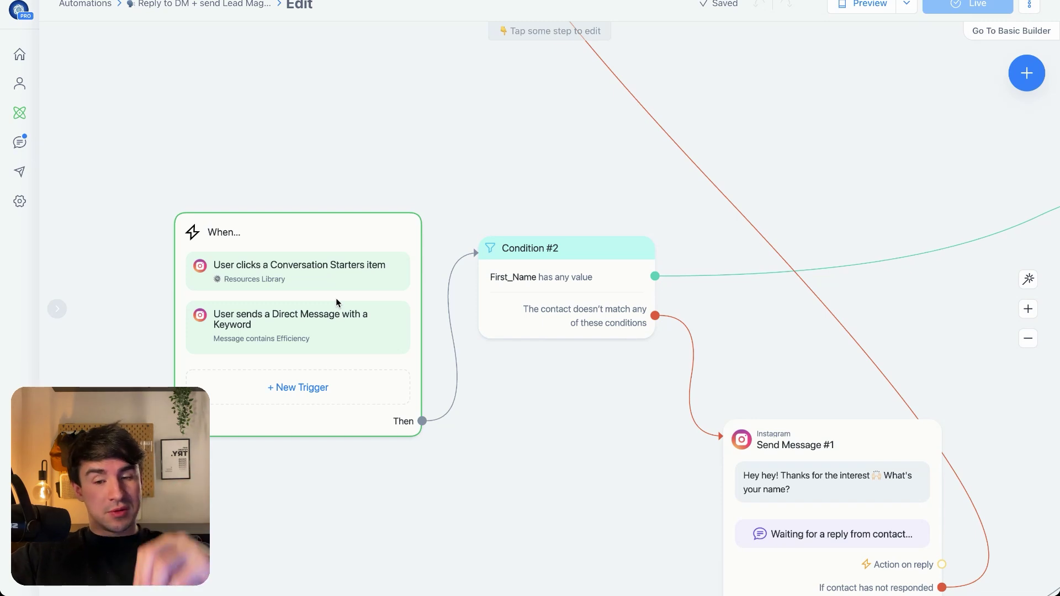
Nudge the When trigger slightly left and Condition #2 slightly right on the canvas
{"action": "left_click_drag", "start_coordinate": [313, 329], "coordinate": [297, 323]}
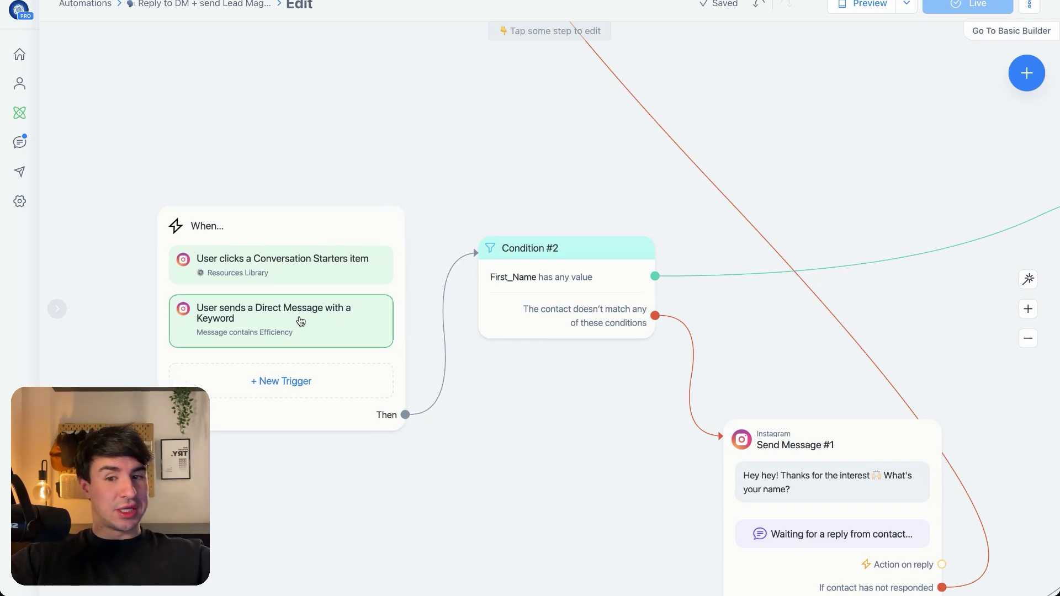
{"action": "scroll", "coordinate": [507, 420], "scroll_direction": "down", "scroll_amount": 5}
{"action": "left_click_drag", "start_coordinate": [517, 393], "coordinate": [527, 396]}
{"action": "scroll", "coordinate": [527, 397], "scroll_direction": "up", "scroll_amount": 4}
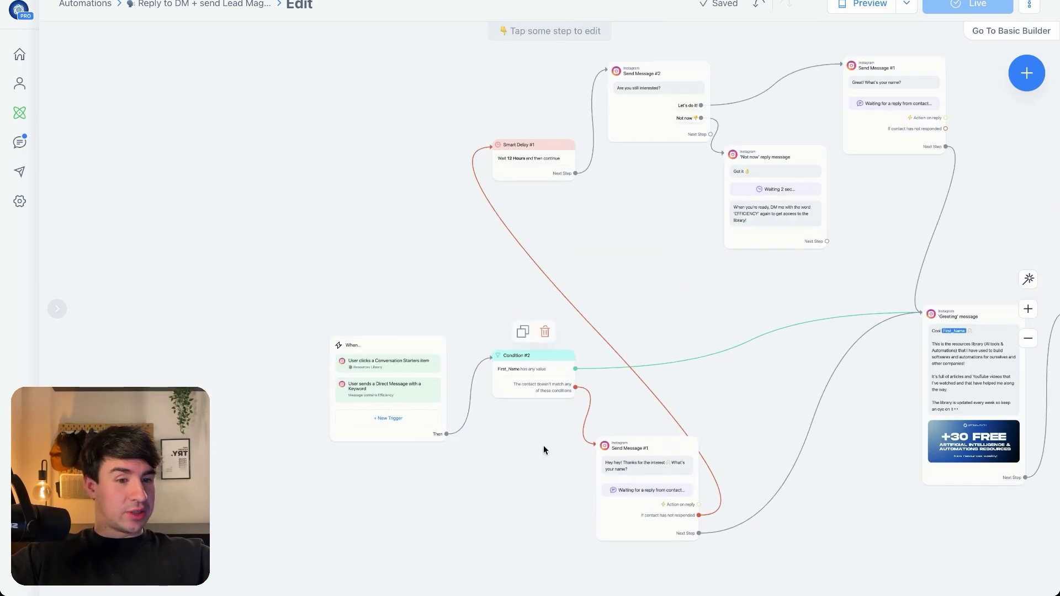
{"action": "left_click_drag", "start_coordinate": [544, 449], "coordinate": [459, 465]}
{"action": "mouse_move", "coordinate": [444, 384]}
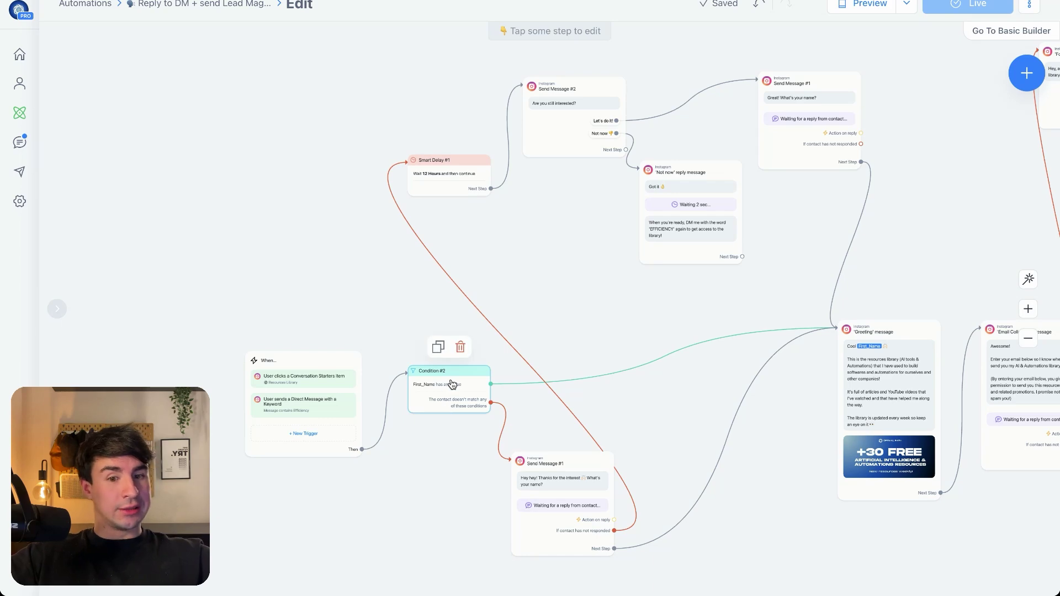
{"action": "scroll", "coordinate": [452, 385], "scroll_direction": "up", "scroll_amount": 4}
{"action": "scroll", "coordinate": [433, 492], "scroll_direction": "down", "scroll_amount": 5}
{"action": "scroll", "coordinate": [423, 494], "scroll_direction": "down", "scroll_amount": 2}
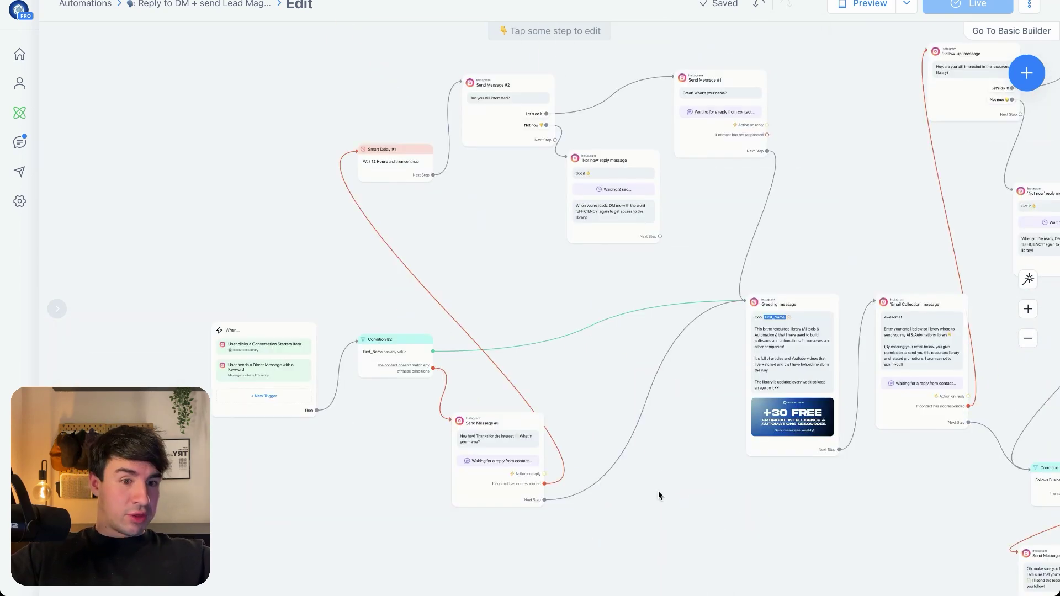
Move the Actions #1 step up into line with the other steps
{"action": "left_click_drag", "start_coordinate": [658, 491], "coordinate": [393, 481]}
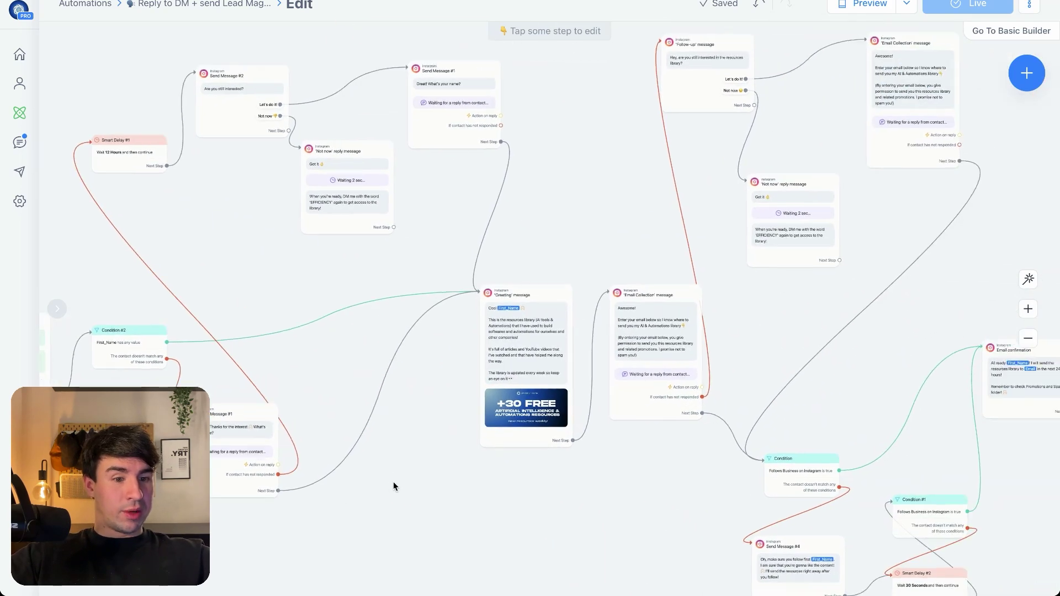
{"action": "scroll", "coordinate": [635, 433], "scroll_direction": "up", "scroll_amount": 5}
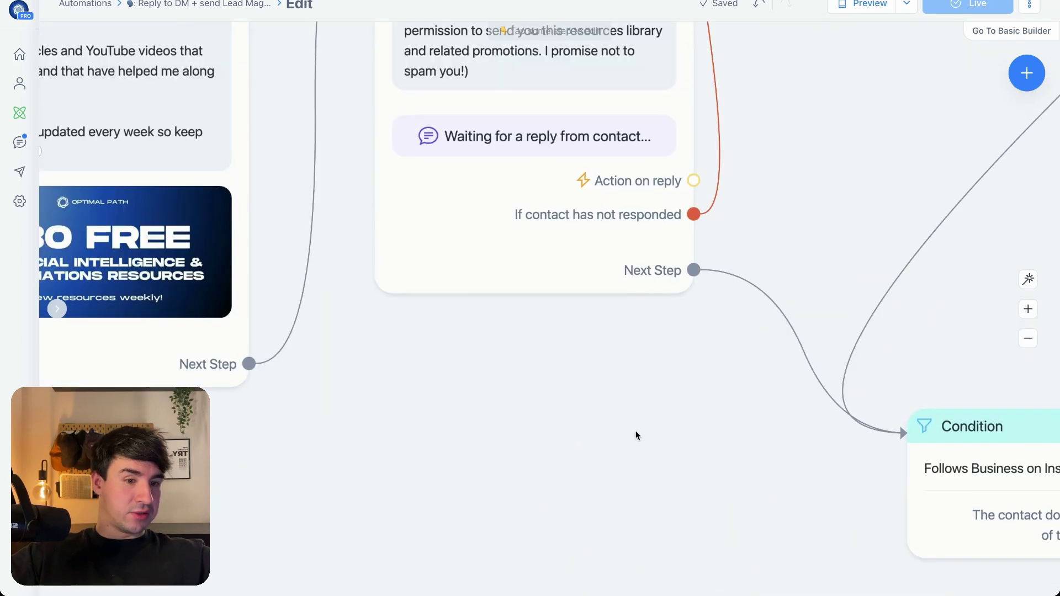
{"action": "left_click_drag", "start_coordinate": [634, 435], "coordinate": [222, 194]}
{"action": "scroll", "coordinate": [488, 184], "scroll_direction": "down", "scroll_amount": 4}
{"action": "left_click_drag", "start_coordinate": [568, 192], "coordinate": [483, 224]}
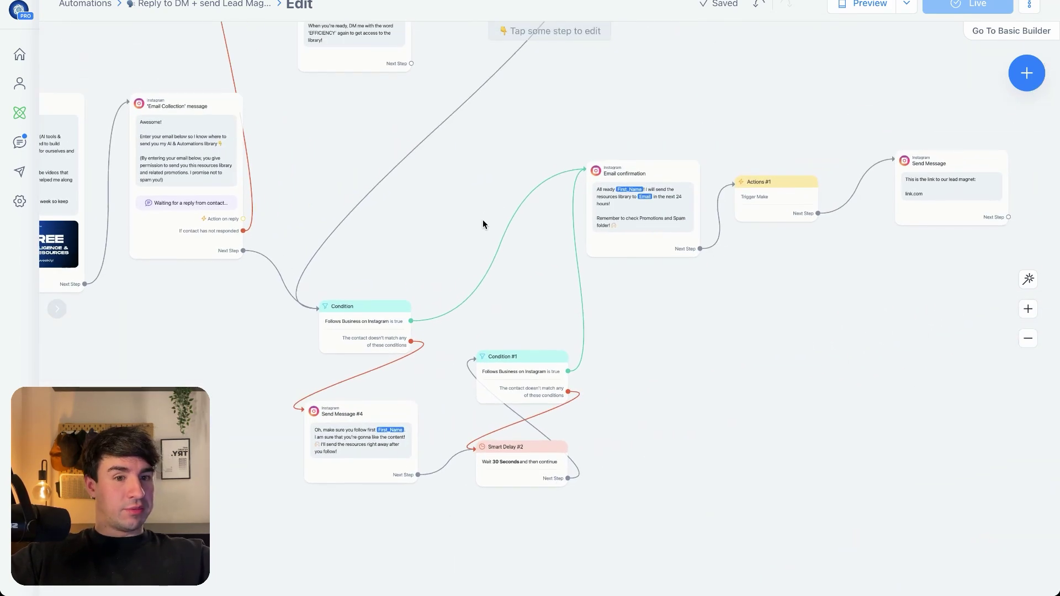
{"action": "scroll", "coordinate": [807, 338], "scroll_direction": "up", "scroll_amount": 3}
{"action": "left_click_drag", "start_coordinate": [807, 338], "coordinate": [646, 580]}
{"action": "left_click_drag", "start_coordinate": [591, 284], "coordinate": [617, 261]}
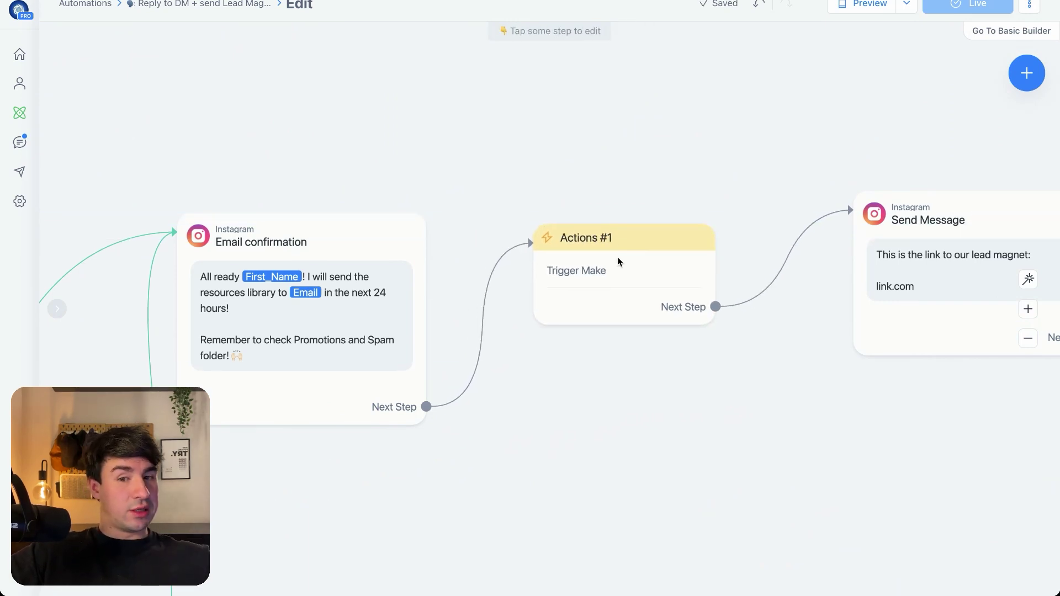
Pan and zoom the canvas to view the Condition steps beside Email confirmation
{"action": "left_click_drag", "start_coordinate": [548, 445], "coordinate": [1059, 388]}
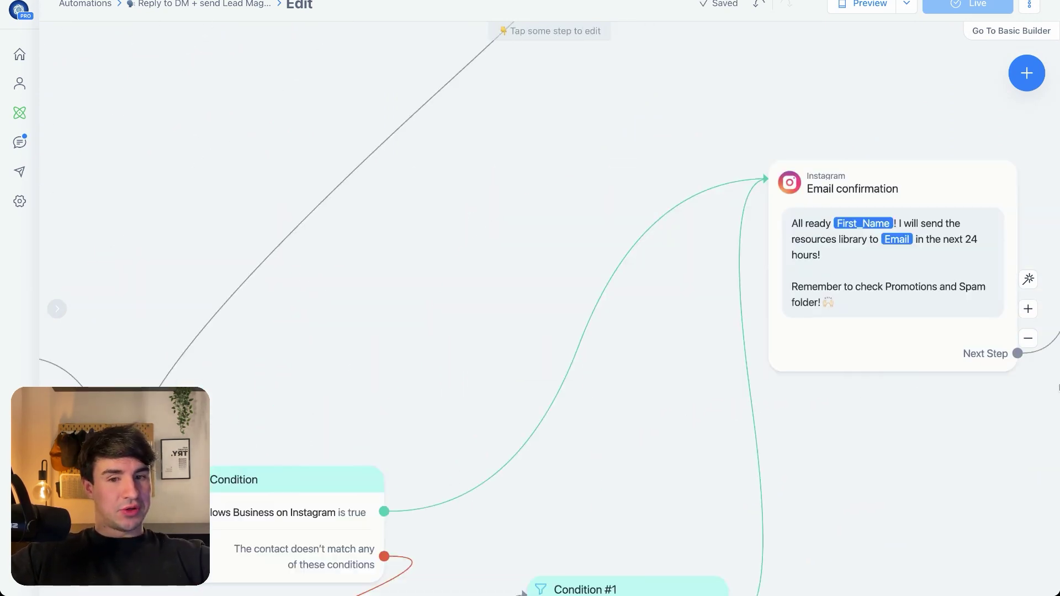
{"action": "scroll", "coordinate": [745, 208], "scroll_direction": "left", "scroll_amount": 8}
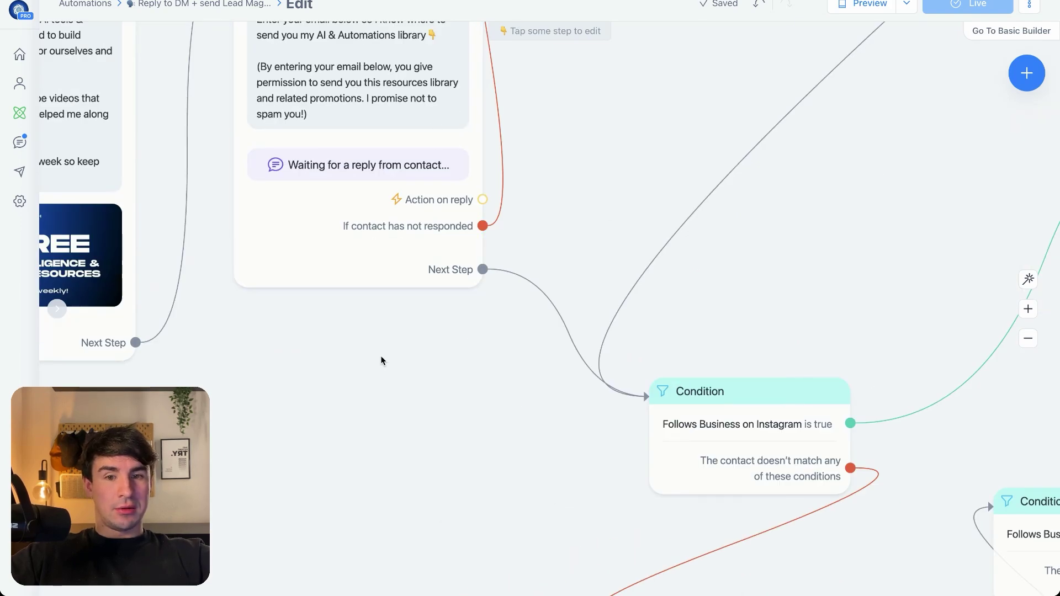
{"action": "scroll", "coordinate": [378, 359], "scroll_direction": "up", "scroll_amount": 4}
{"action": "scroll", "coordinate": [243, 538], "scroll_direction": "left", "scroll_amount": 10}
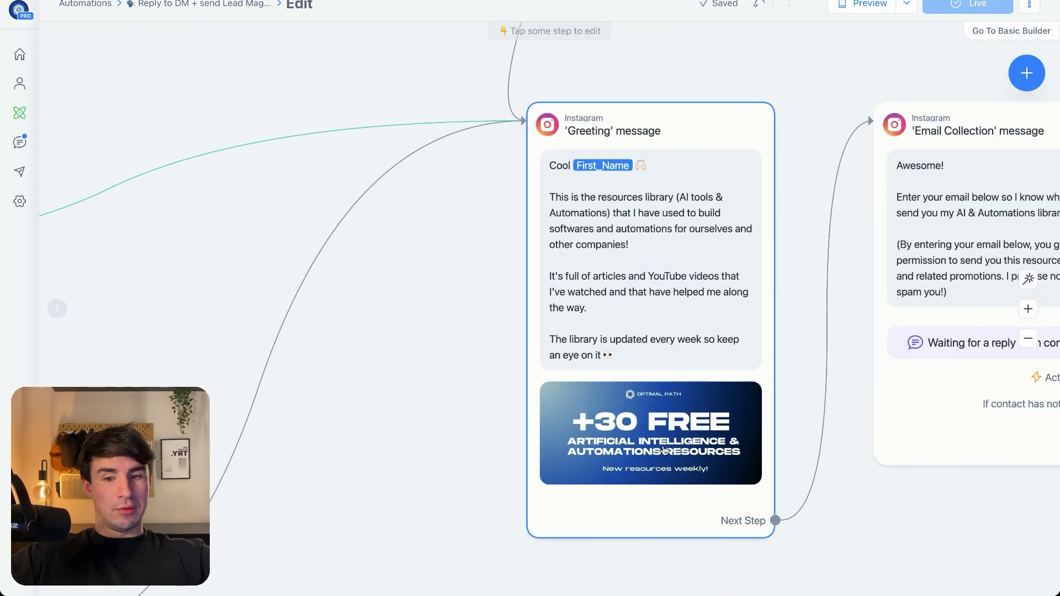
{"action": "scroll", "coordinate": [802, 29], "scroll_direction": "down", "scroll_amount": 6}
{"action": "scroll", "coordinate": [496, 193], "scroll_direction": "left", "scroll_amount": 4}
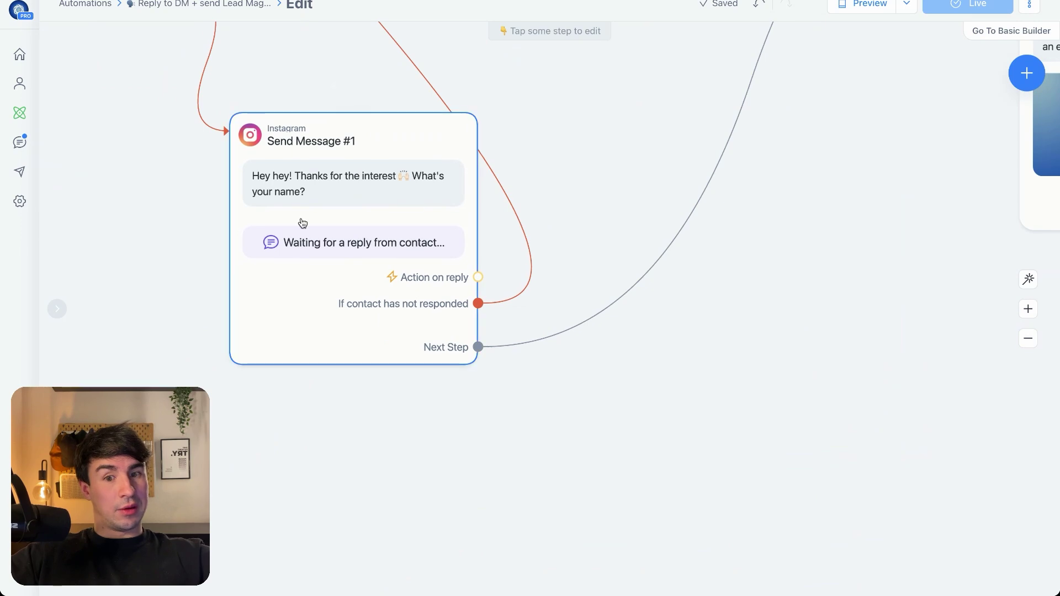
{"action": "scroll", "coordinate": [301, 219], "scroll_direction": "down", "scroll_amount": 3}
{"action": "scroll", "coordinate": [301, 219], "scroll_direction": "down", "scroll_amount": 3}
{"action": "scroll", "coordinate": [424, 364], "scroll_direction": "left", "scroll_amount": 8}
{"action": "scroll", "coordinate": [423, 364], "scroll_direction": "up", "scroll_amount": 3}
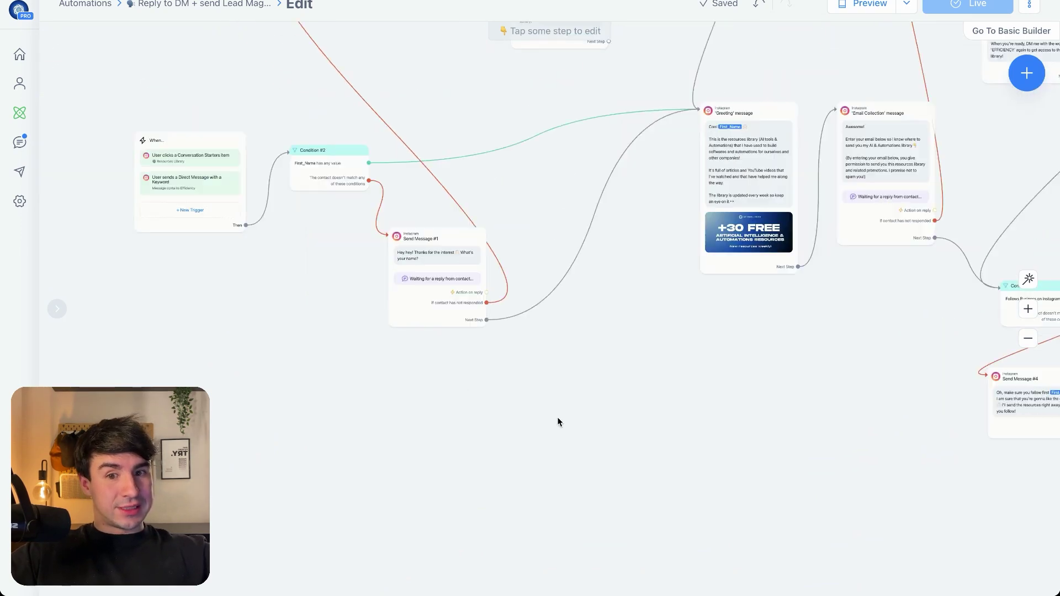
{"action": "scroll", "coordinate": [447, 379], "scroll_direction": "up", "scroll_amount": 5}
{"action": "scroll", "coordinate": [447, 379], "scroll_direction": "up", "scroll_amount": 4}
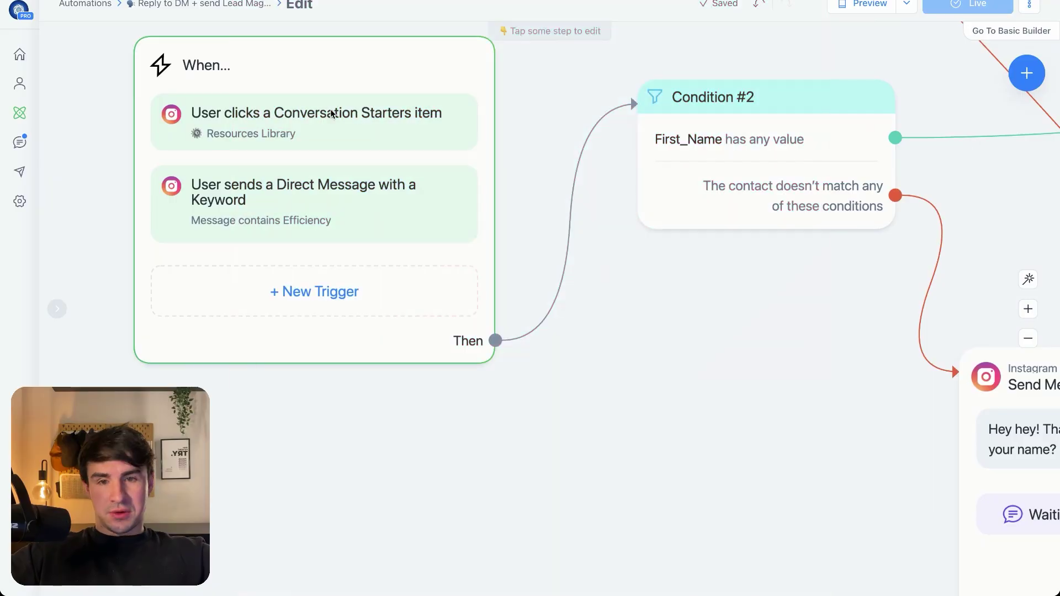
{"action": "left_click", "coordinate": [331, 114]}
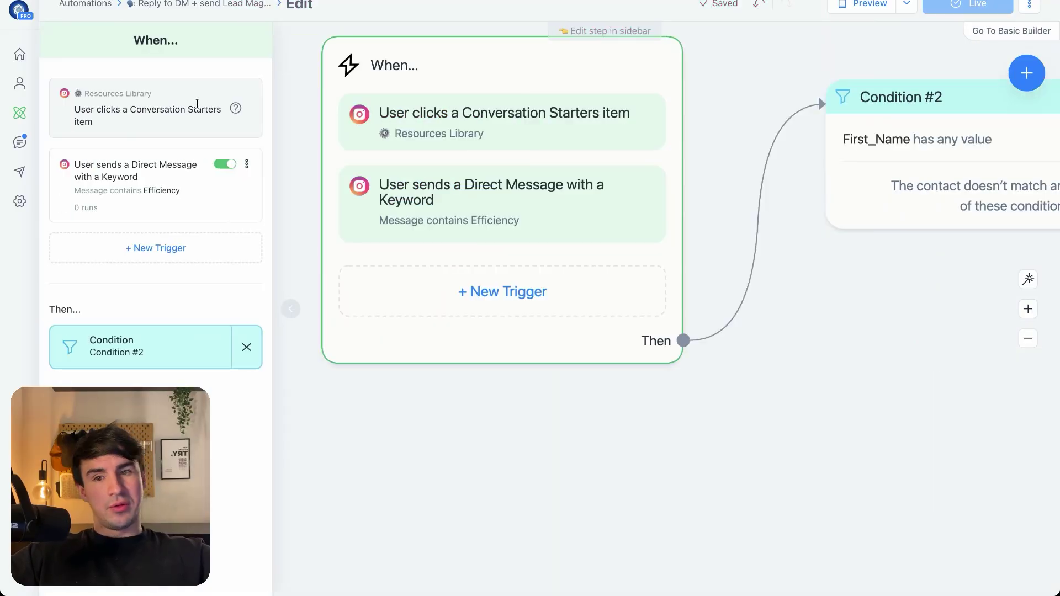
{"action": "left_click_drag", "start_coordinate": [75, 93], "coordinate": [169, 126]}
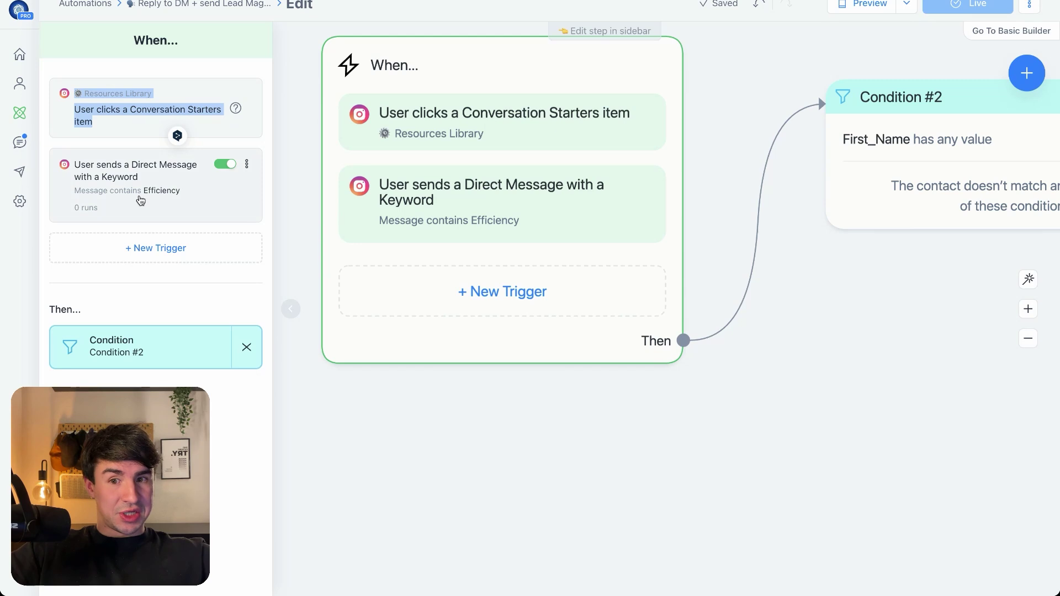
{"action": "left_click", "coordinate": [143, 199]}
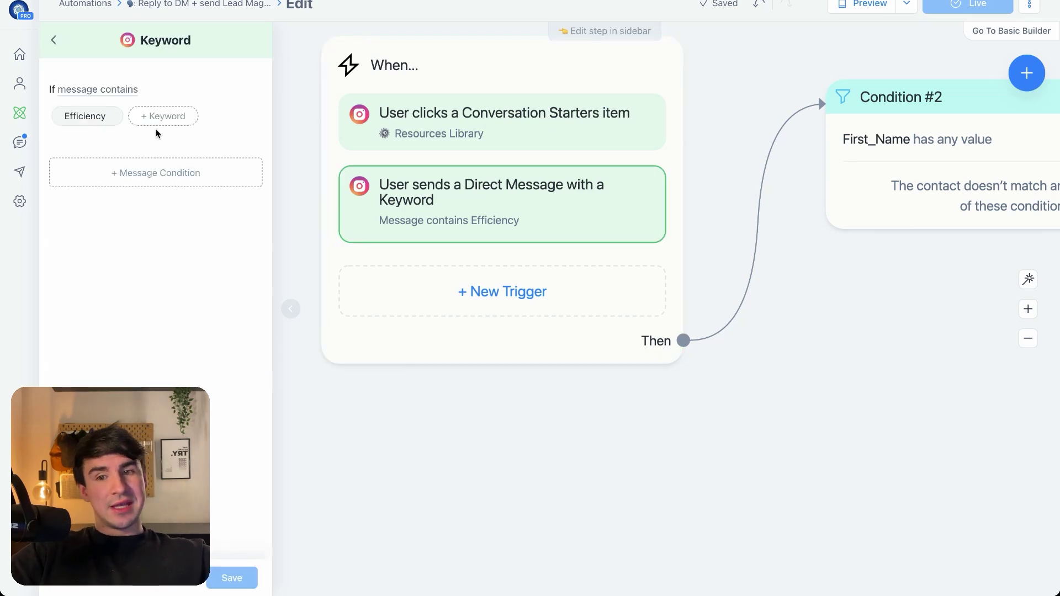
{"action": "left_click", "coordinate": [158, 118]}
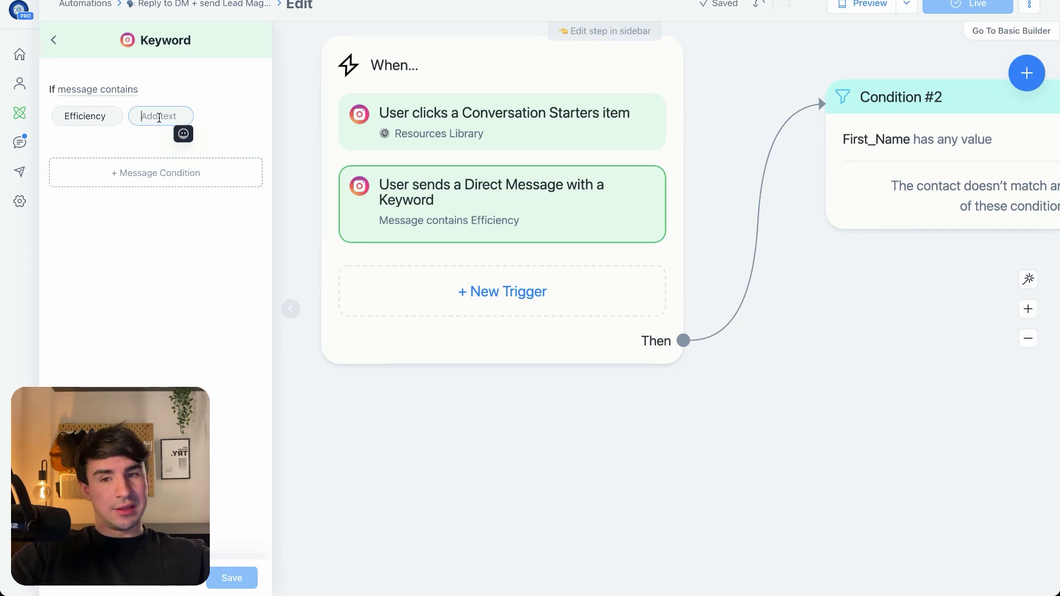
{"action": "type", "text": "Lead"}
{"action": "key", "text": "BackSpace"}
{"action": "key", "text": "BackSpace"}
{"action": "key", "text": "BackSpace"}
{"action": "key", "text": "BackSpace"}
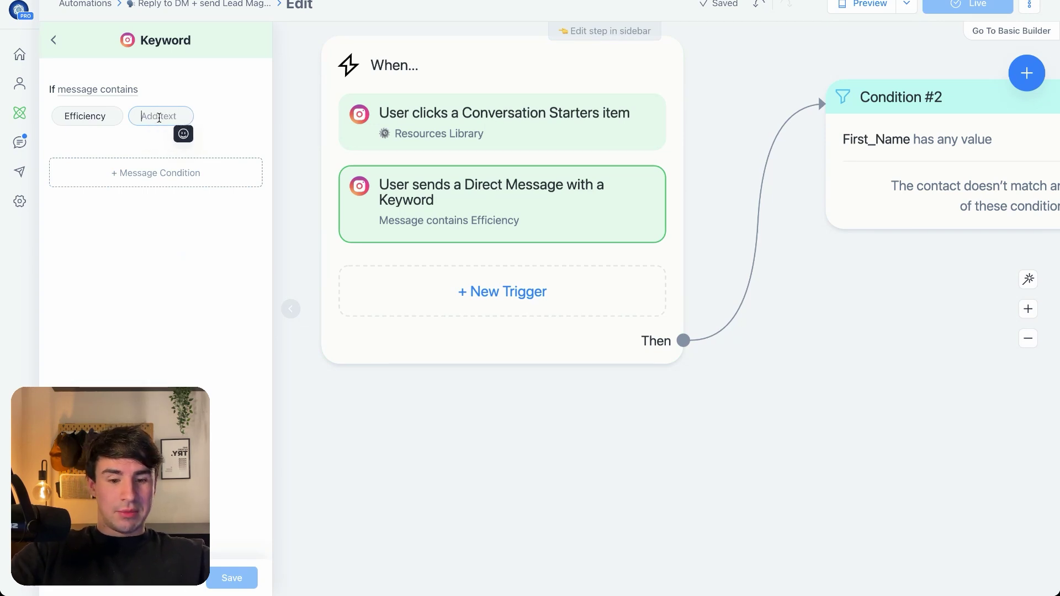
{"action": "type", "text": "Lead"}
{"action": "key", "text": "BackSpace"}
{"action": "key", "text": "BackSpace"}
{"action": "key", "text": "BackSpace"}
{"action": "key", "text": "BackSpace"}
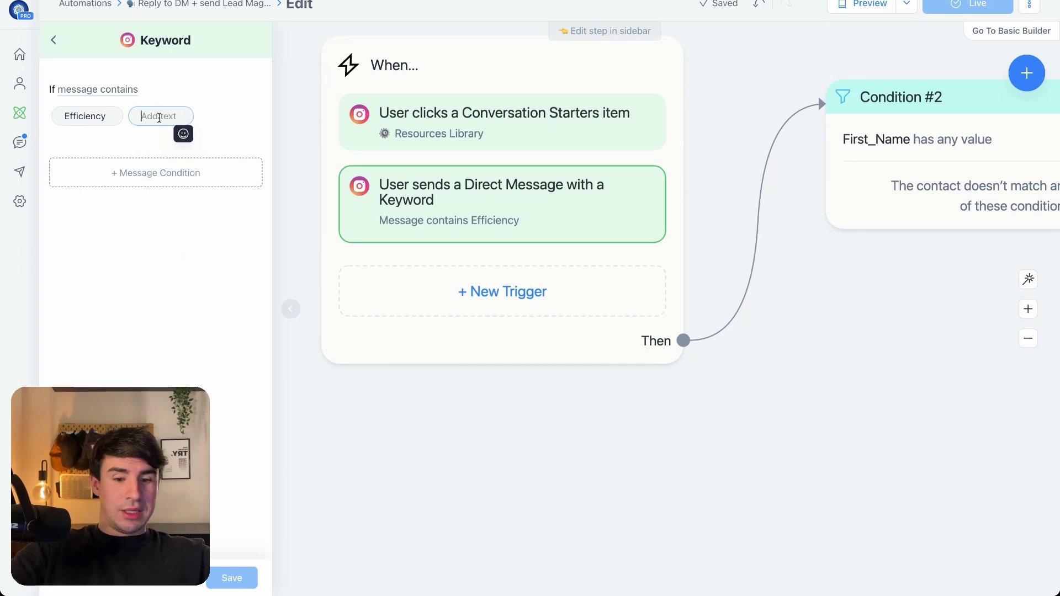
{"action": "type", "text": "Tr"}
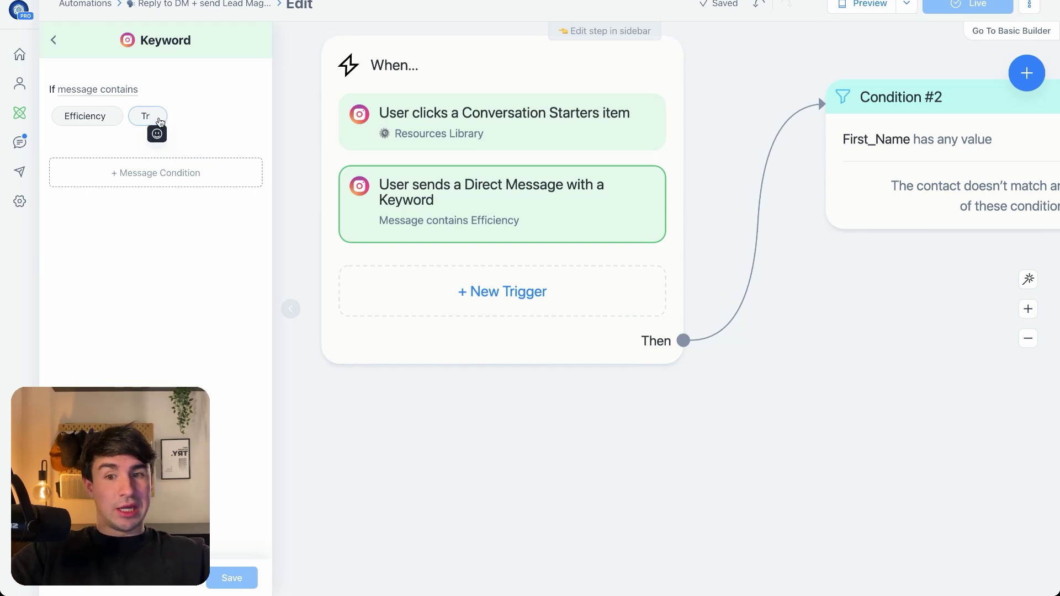
{"action": "type", "text": "igger"}
{"action": "key", "text": "Return"}
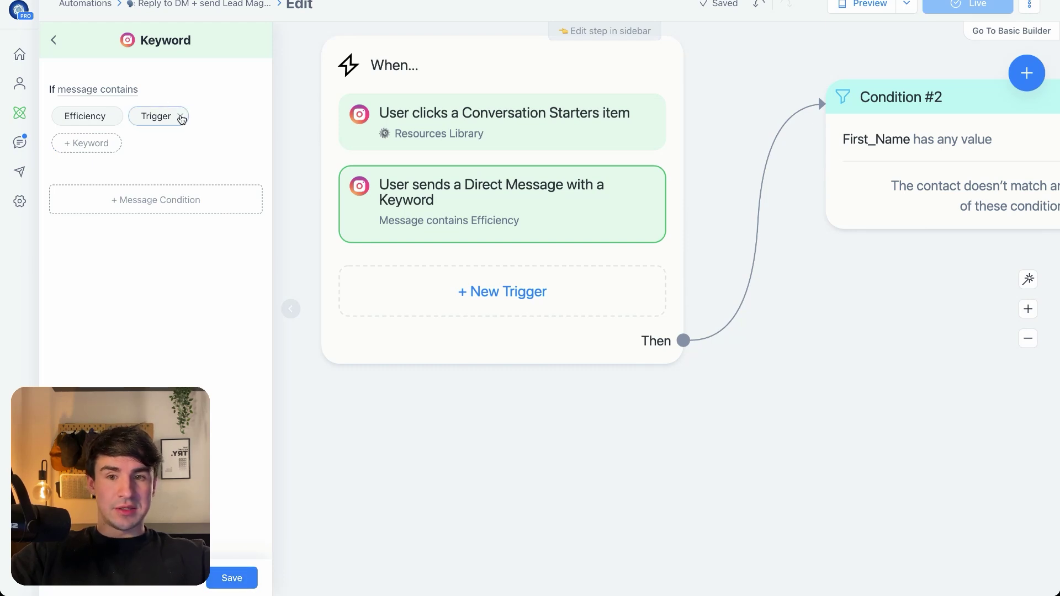
{"action": "left_click", "coordinate": [181, 117]}
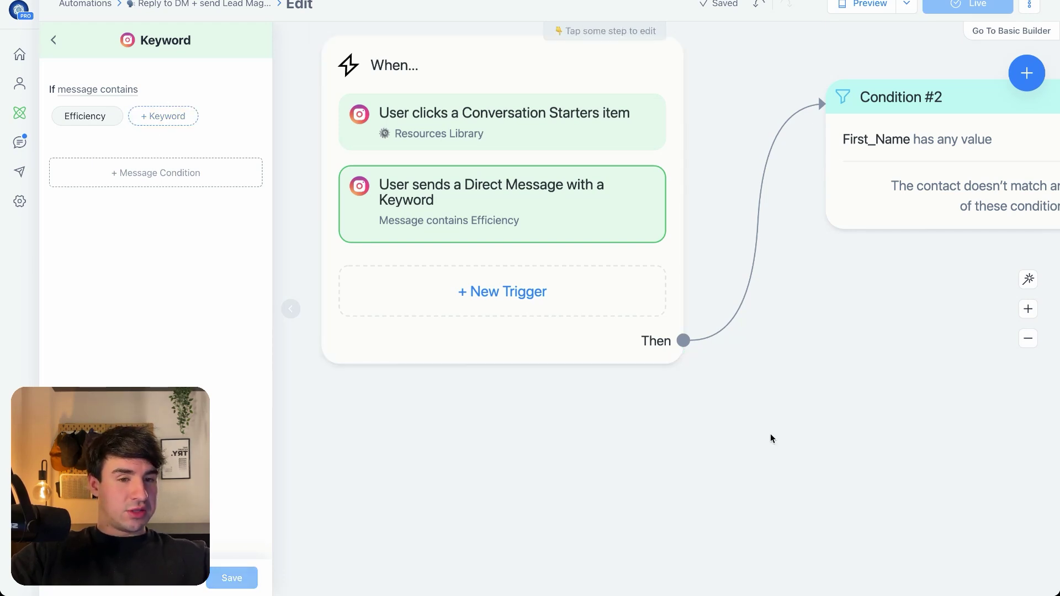
{"action": "left_click_drag", "start_coordinate": [771, 439], "coordinate": [410, 526]}
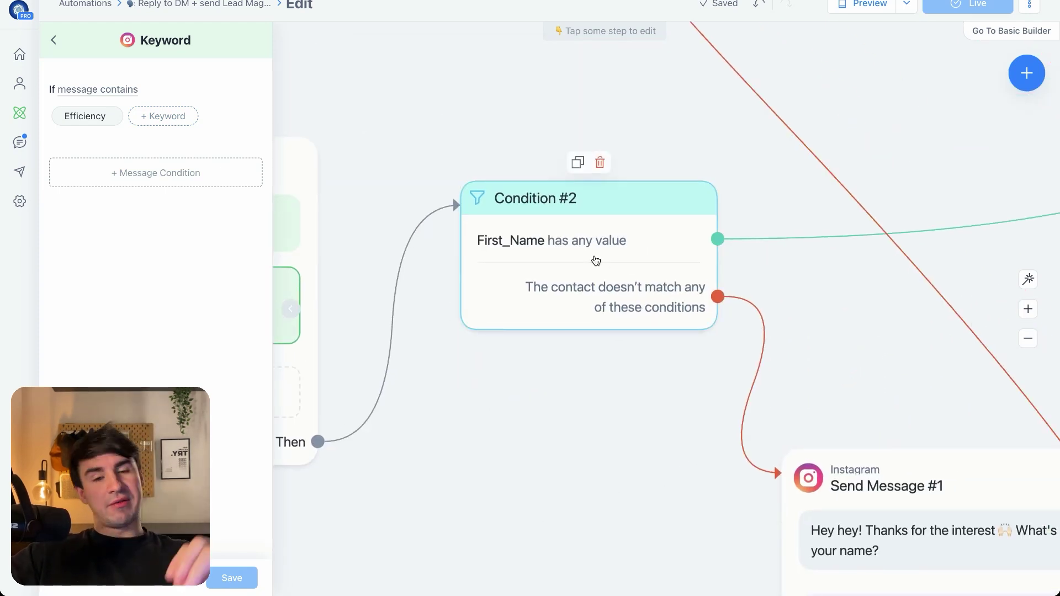
Check Condition #2's settings, then drag a new link from the trigger's Then output onto empty canvas
{"action": "left_click", "coordinate": [595, 261]}
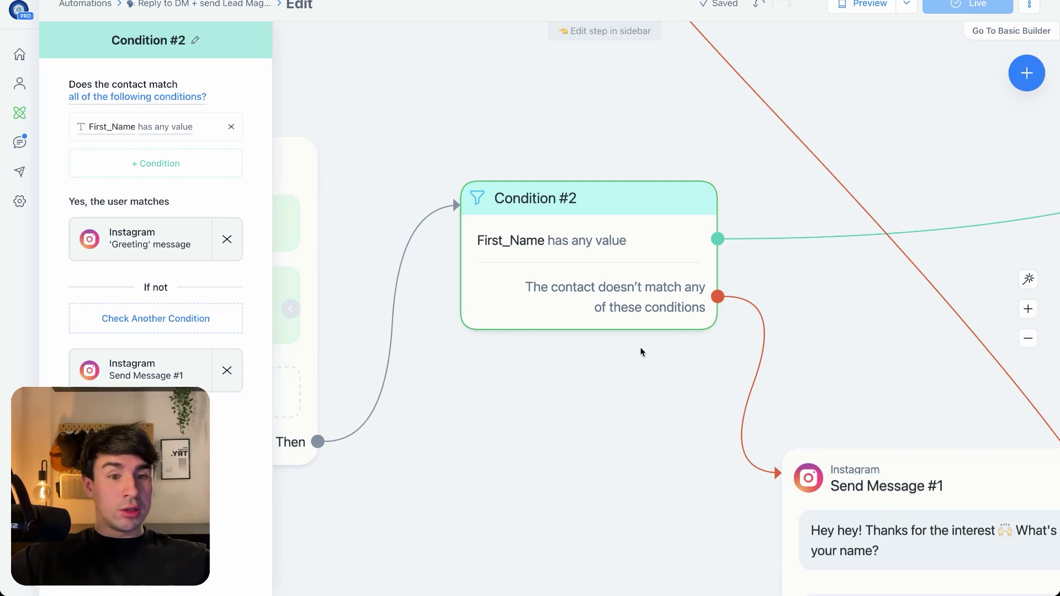
{"action": "left_click", "coordinate": [640, 352]}
{"action": "scroll", "coordinate": [528, 292], "scroll_direction": "down", "scroll_amount": 3}
{"action": "scroll", "coordinate": [529, 291], "scroll_direction": "up", "scroll_amount": 3}
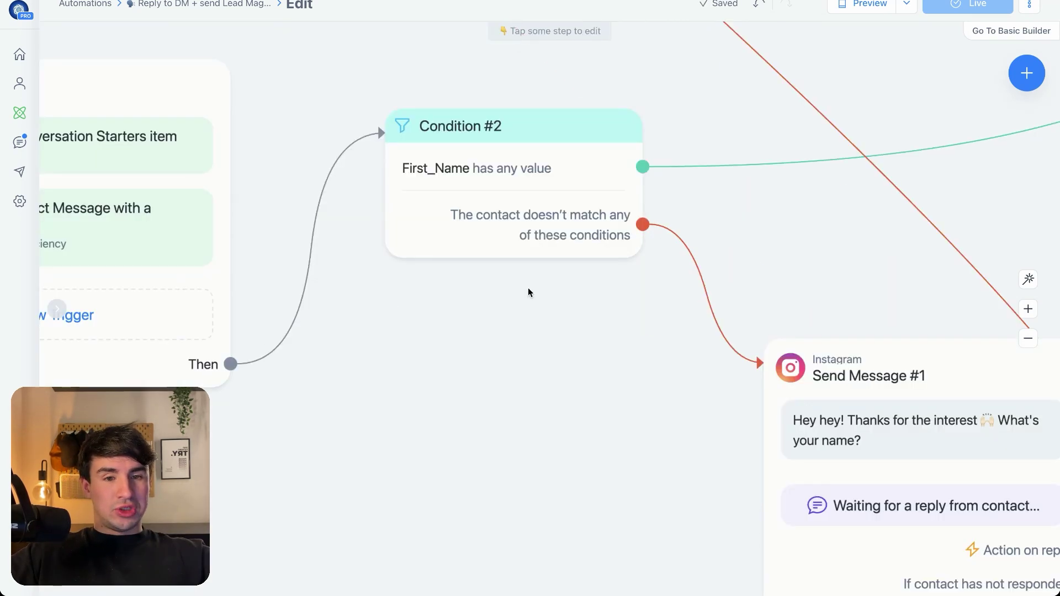
{"action": "left_click_drag", "start_coordinate": [529, 292], "coordinate": [527, 365]}
{"action": "left_click", "coordinate": [487, 232]}
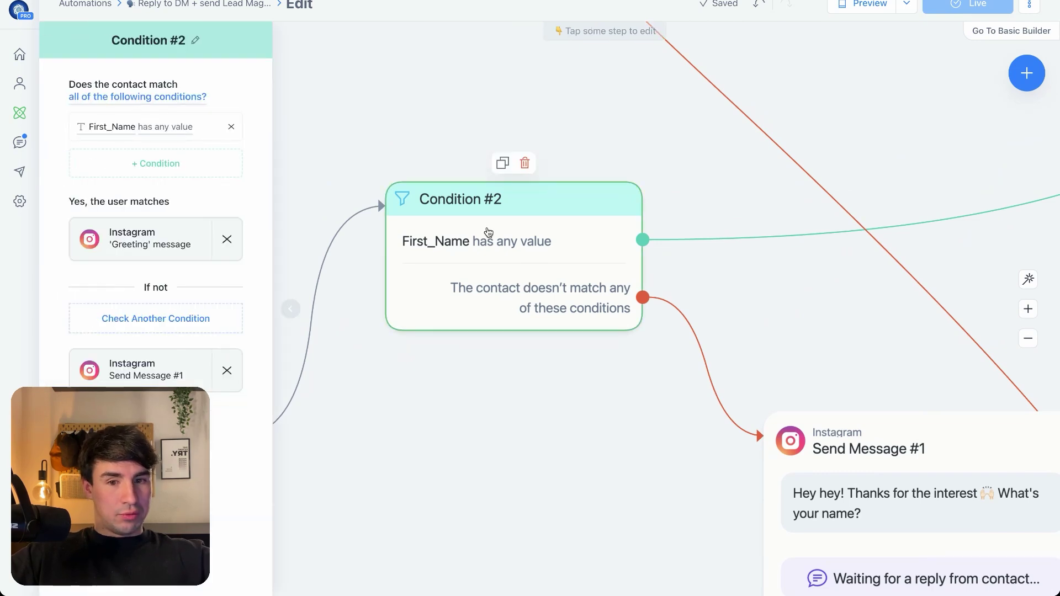
{"action": "left_click", "coordinate": [300, 407]}
{"action": "left_click_drag", "start_coordinate": [231, 438], "coordinate": [372, 491]}
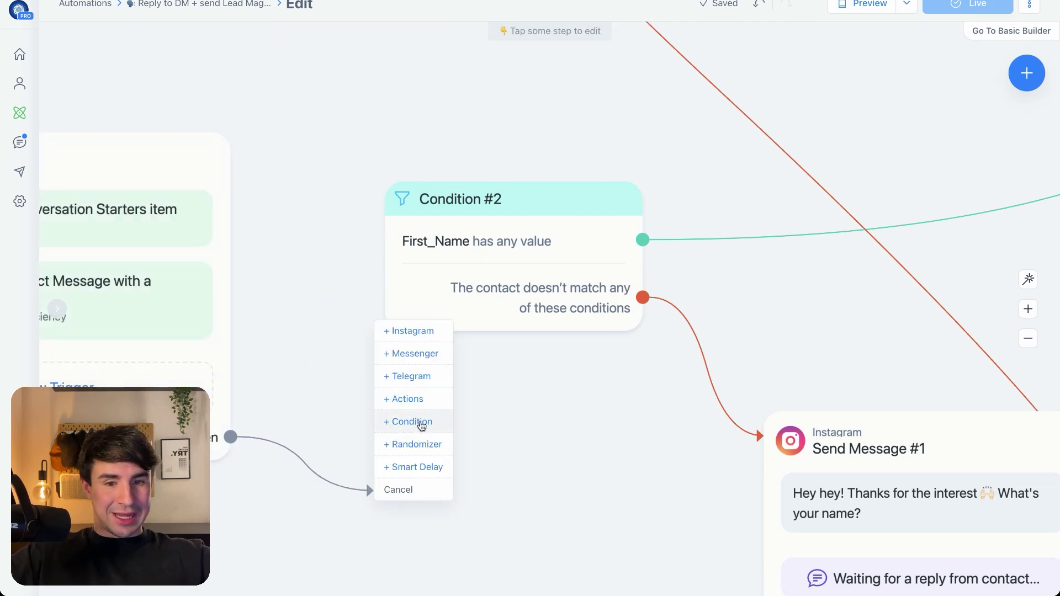
Add a trial Condition #3 checking First_Name has any value, then delete it
{"action": "left_click", "coordinate": [421, 422]}
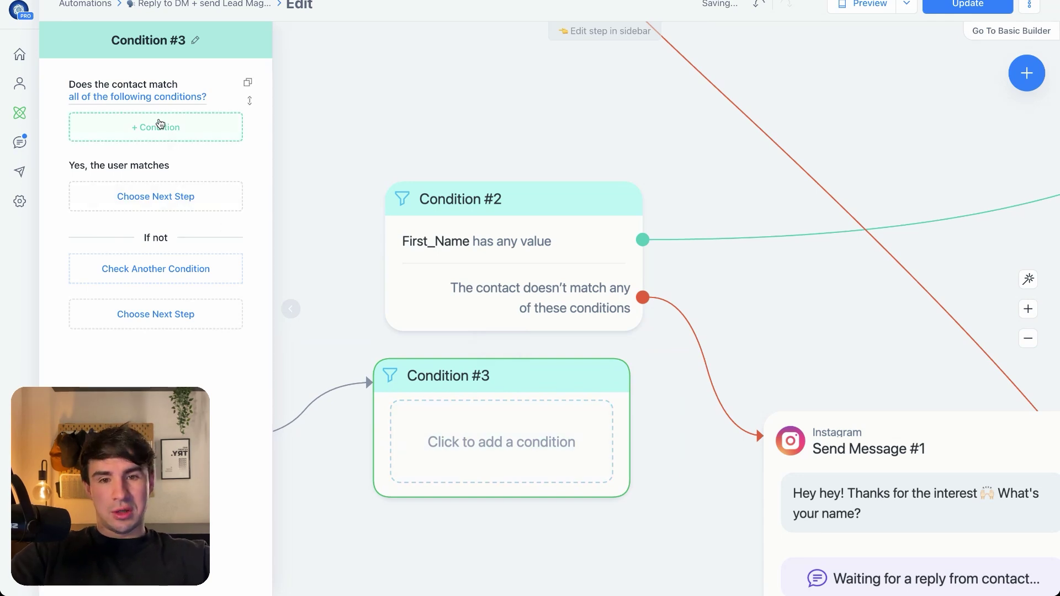
{"action": "left_click", "coordinate": [160, 127]}
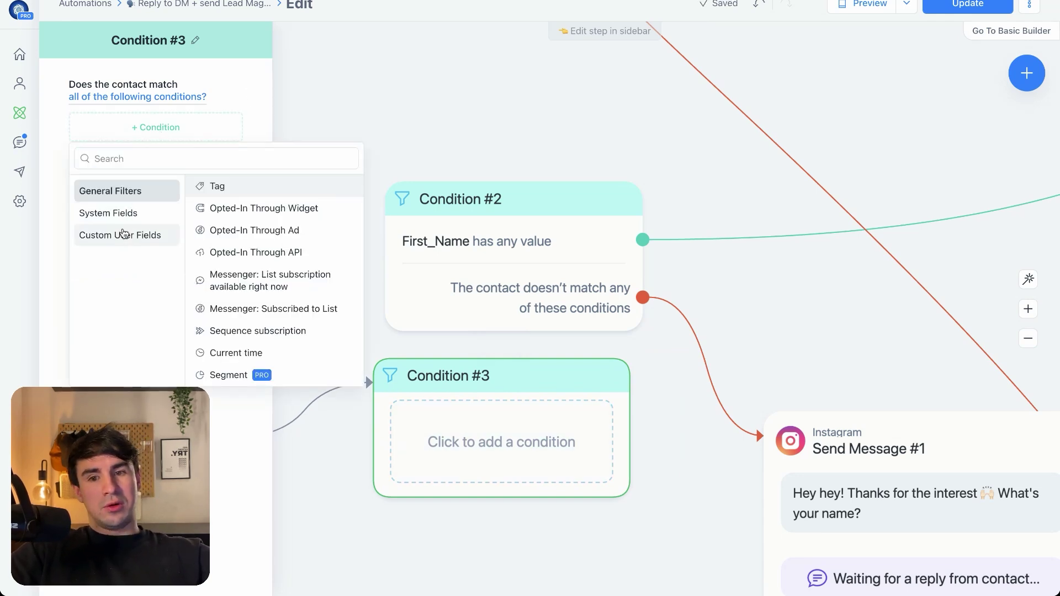
{"action": "left_click", "coordinate": [119, 235]}
{"action": "left_click", "coordinate": [250, 209]}
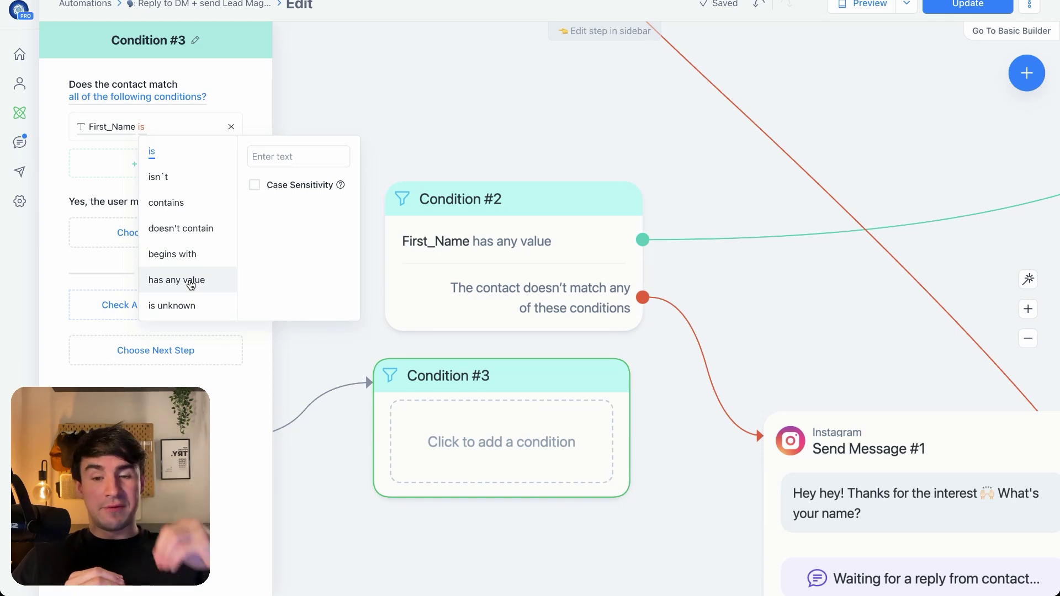
{"action": "left_click", "coordinate": [191, 281]}
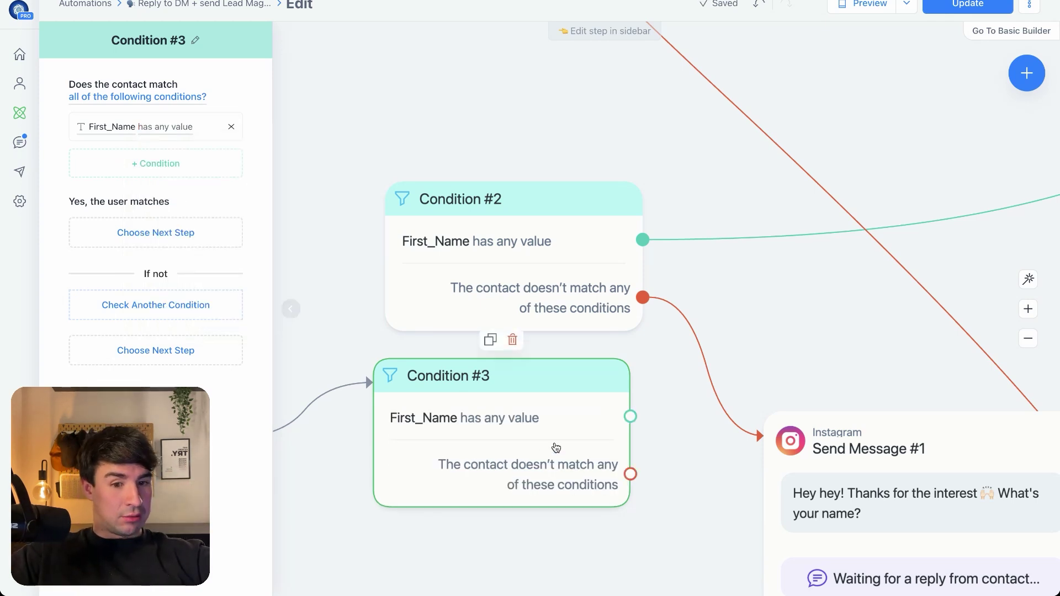
{"action": "mouse_move", "coordinate": [629, 426]}
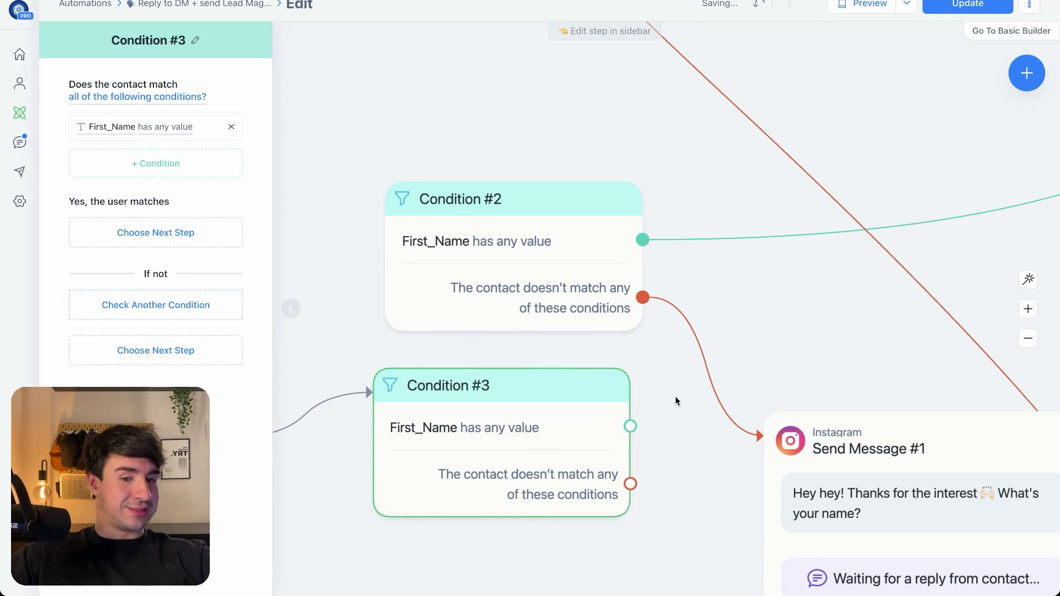
{"action": "left_click", "coordinate": [512, 349]}
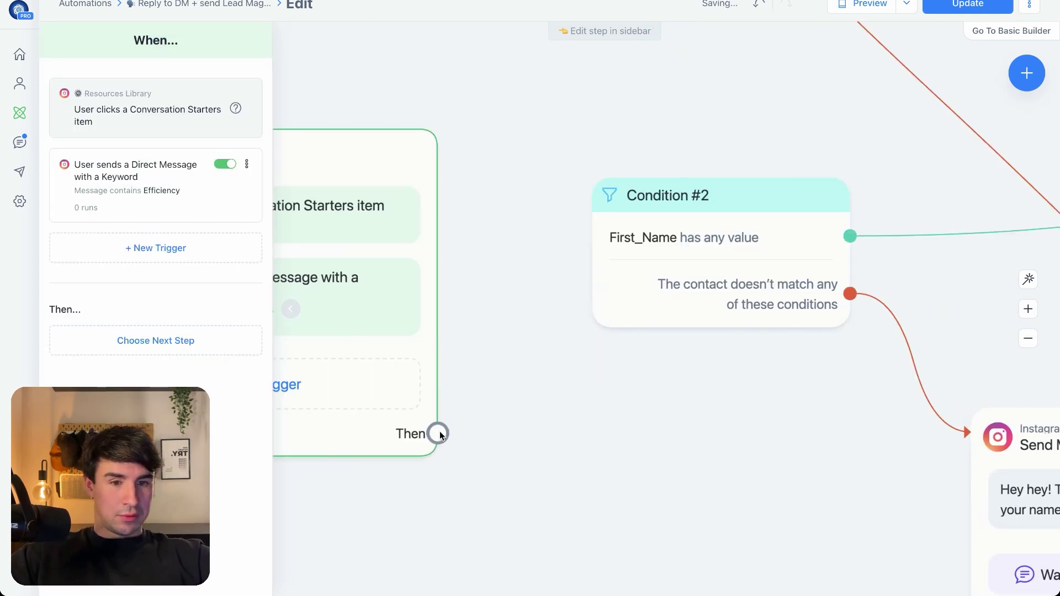
Reconnect the trigger to Condition #2 and review the Greeting message and Send Message #1
{"action": "left_click_drag", "start_coordinate": [436, 433], "coordinate": [591, 186]}
{"action": "scroll", "coordinate": [722, 405], "scroll_direction": "right", "scroll_amount": 5}
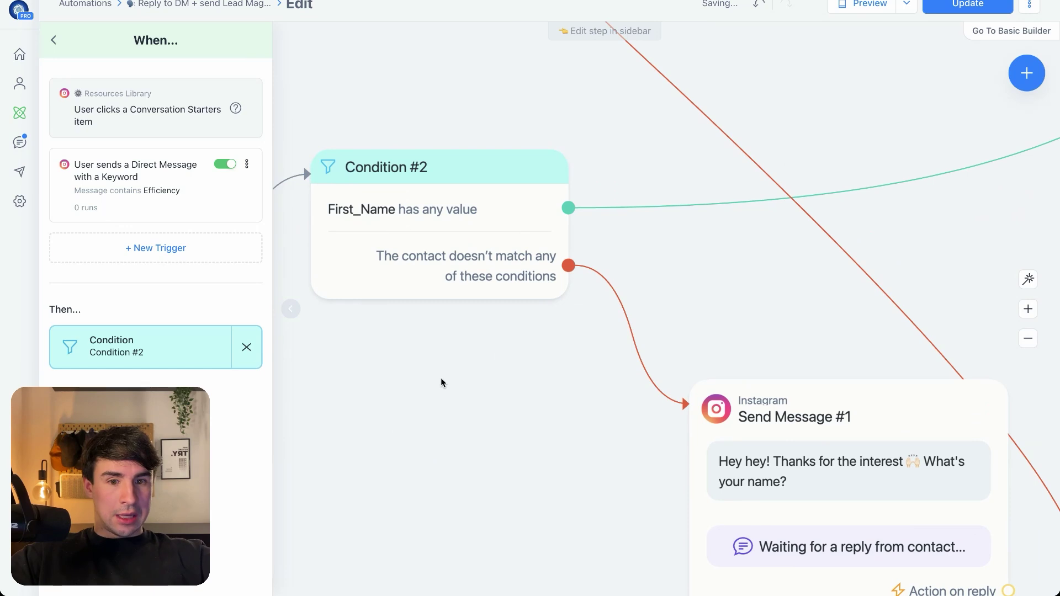
{"action": "scroll", "coordinate": [389, 298], "scroll_direction": "down", "scroll_amount": 3}
{"action": "scroll", "coordinate": [389, 298], "scroll_direction": "right", "scroll_amount": 3}
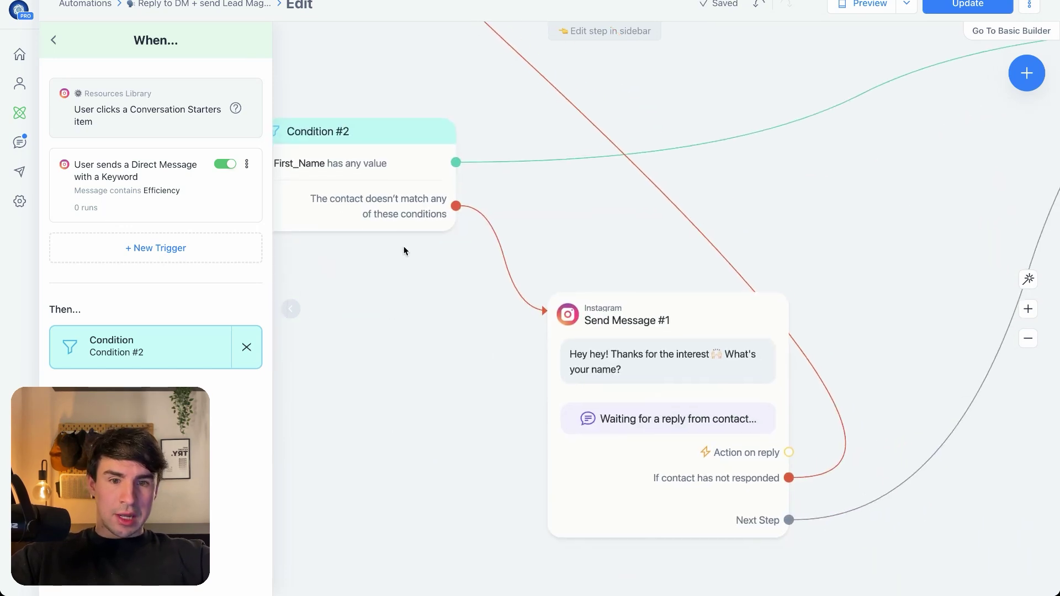
{"action": "scroll", "coordinate": [381, 287], "scroll_direction": "down", "scroll_amount": 2}
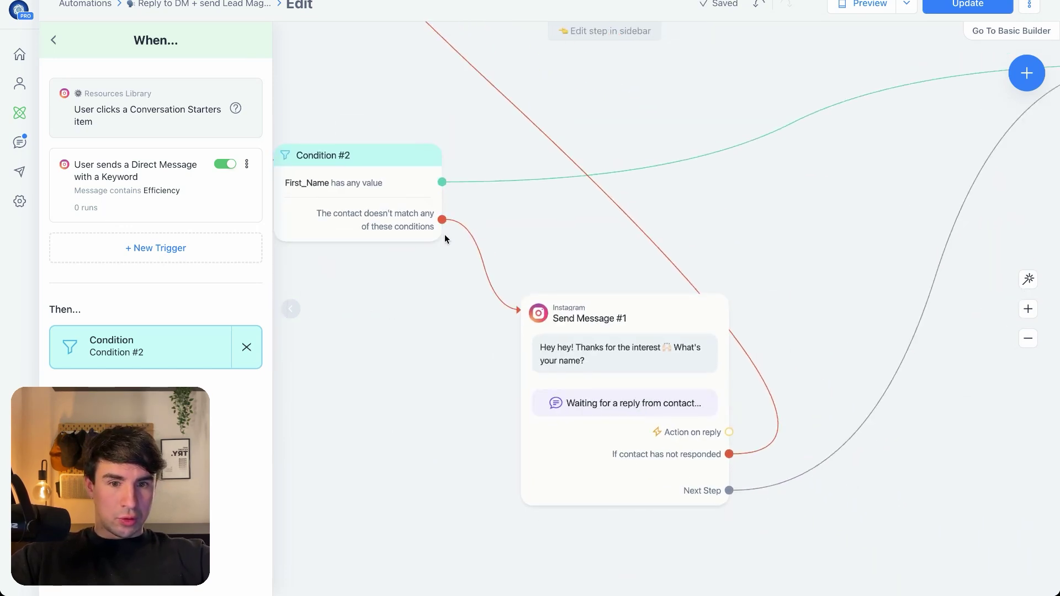
{"action": "left_click_drag", "start_coordinate": [546, 317], "coordinate": [546, 317]}
{"action": "scroll", "coordinate": [432, 235], "scroll_direction": "down", "scroll_amount": 3}
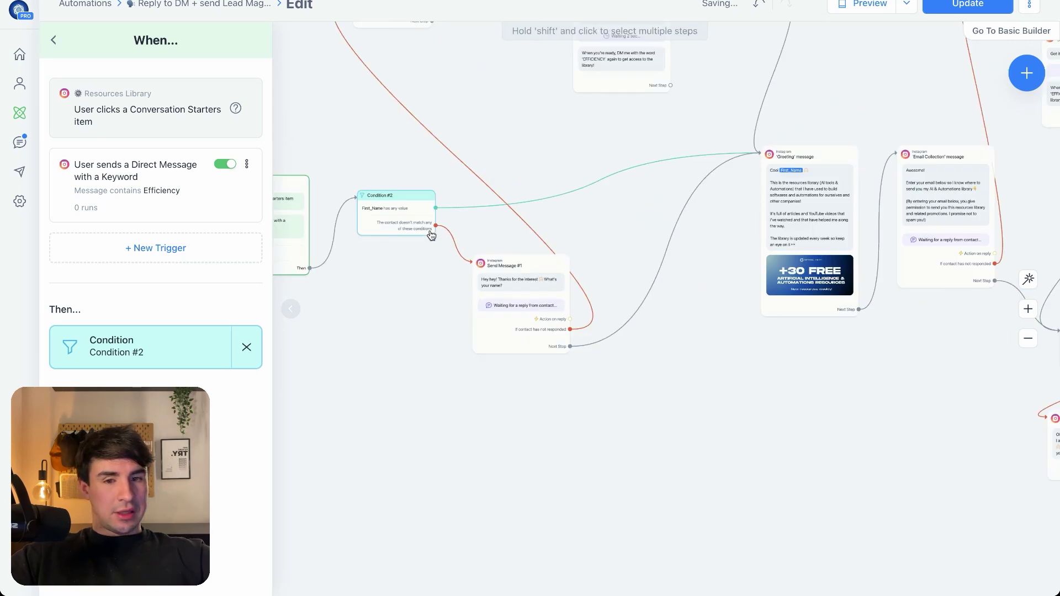
{"action": "left_click_drag", "start_coordinate": [416, 216], "coordinate": [411, 219]}
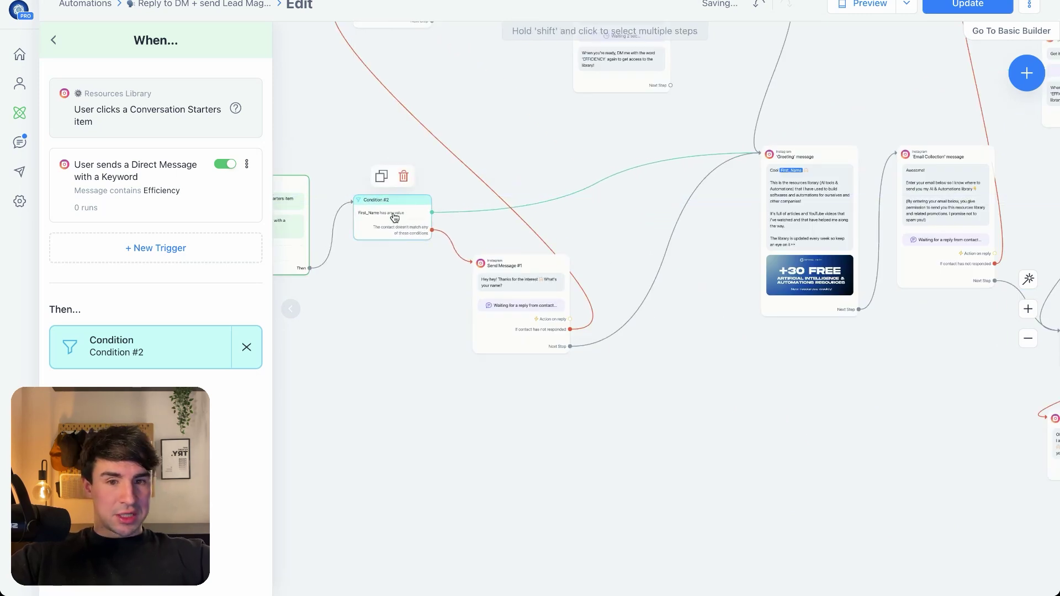
{"action": "scroll", "coordinate": [394, 215], "scroll_direction": "up", "scroll_amount": 3}
{"action": "left_click_drag", "start_coordinate": [927, 236], "coordinate": [478, 231]}
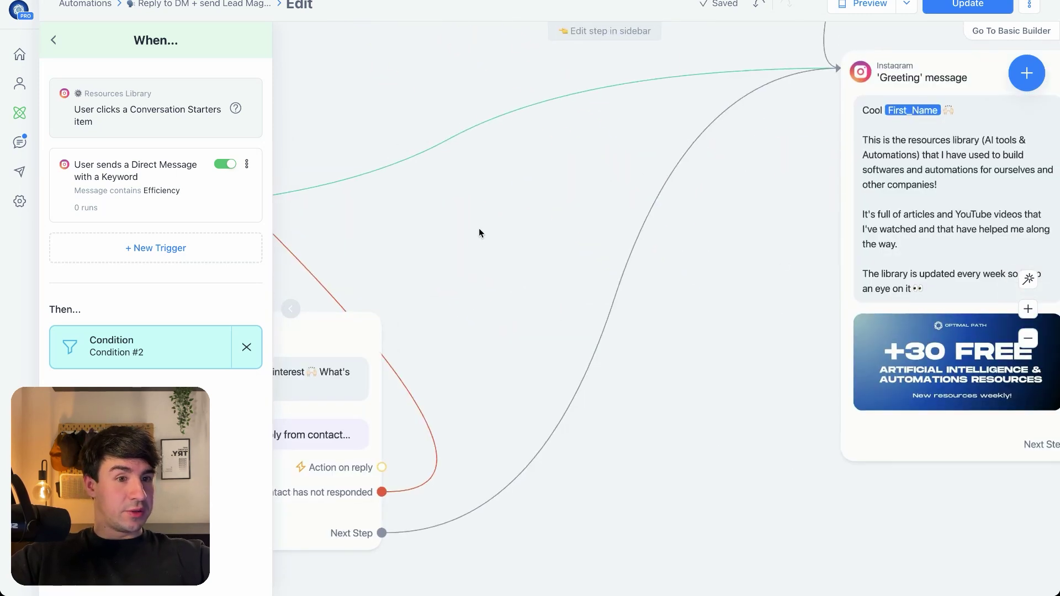
{"action": "left_click_drag", "start_coordinate": [551, 246], "coordinate": [884, 247]}
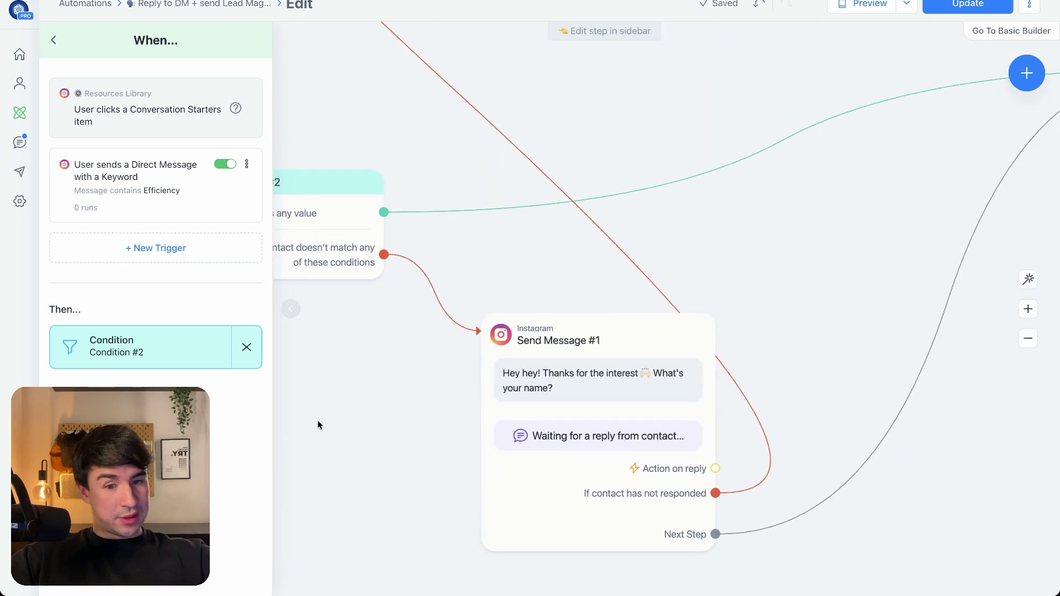
{"action": "left_click_drag", "start_coordinate": [318, 425], "coordinate": [333, 255]}
{"action": "scroll", "coordinate": [602, 111], "scroll_direction": "up", "scroll_amount": 2}
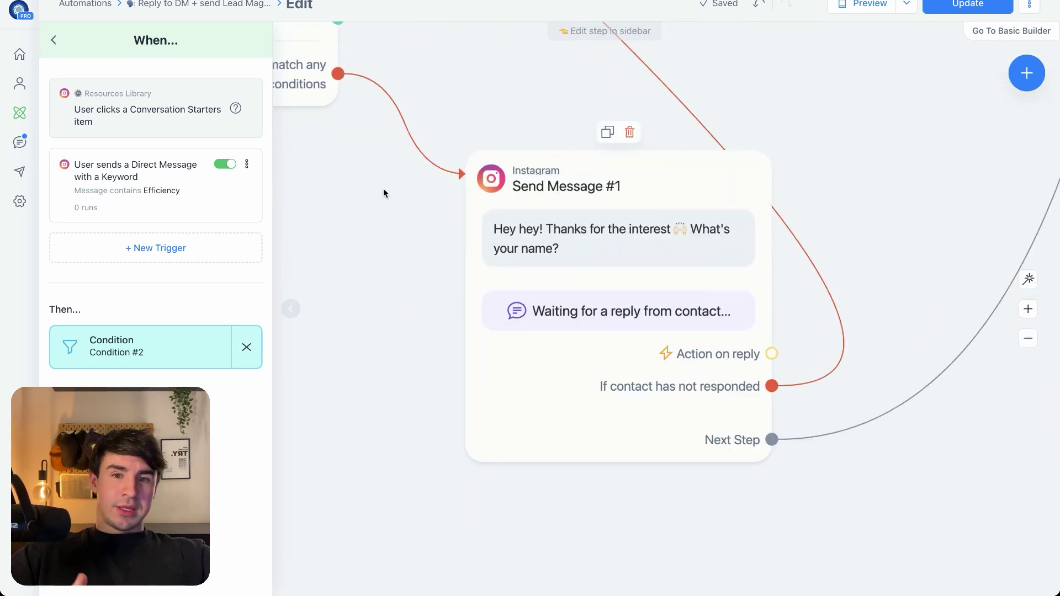
Route Condition #2's no-reply branch to a new Instagram message with a User Input question
{"action": "left_click_drag", "start_coordinate": [338, 72], "coordinate": [373, 249]}
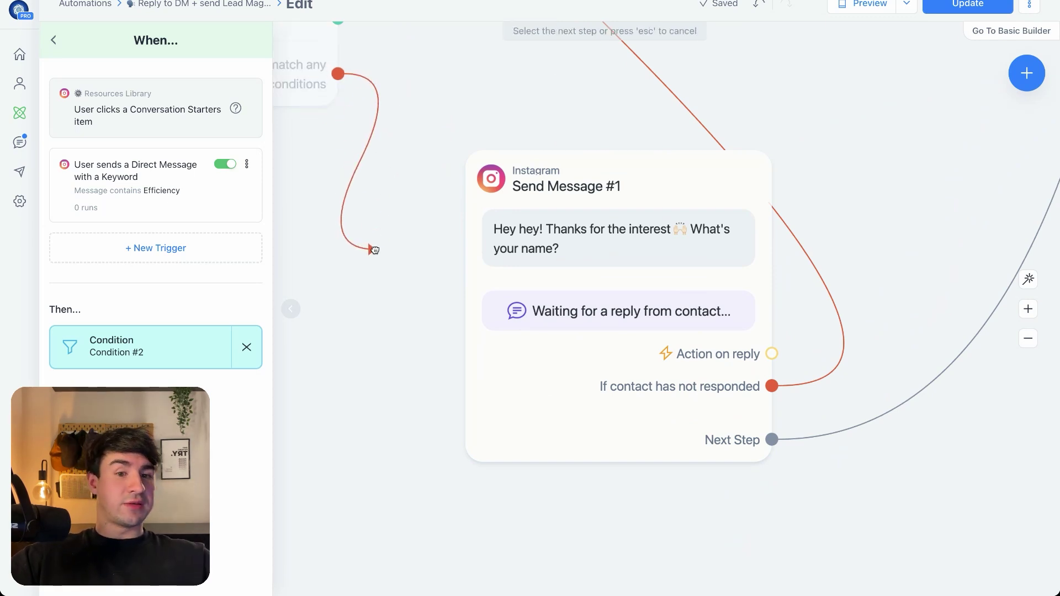
{"action": "left_click_drag", "start_coordinate": [374, 250], "coordinate": [374, 248]}
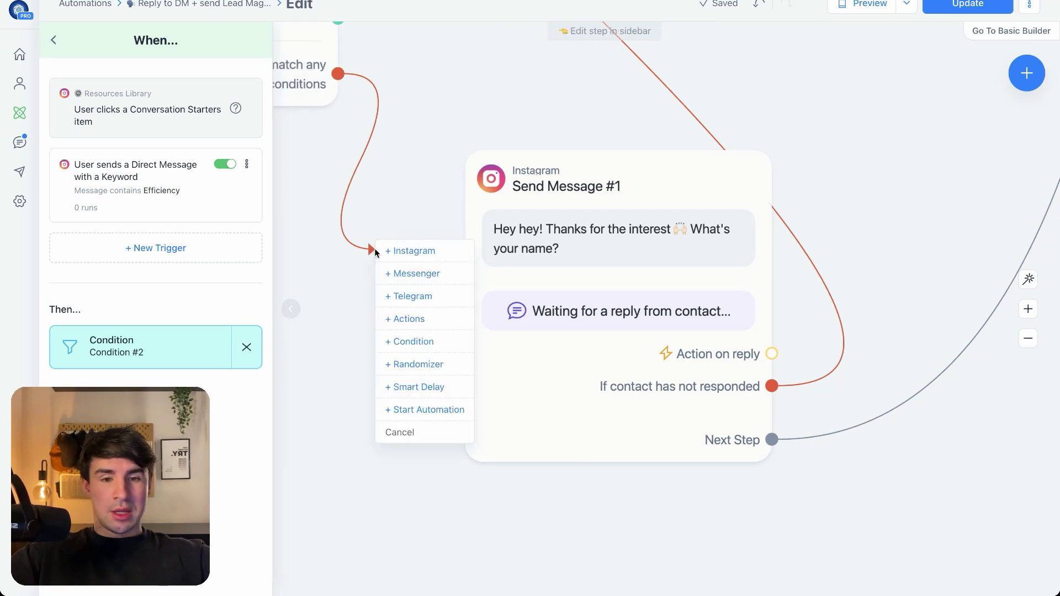
{"action": "left_click", "coordinate": [403, 252]}
{"action": "left_click", "coordinate": [234, 383]}
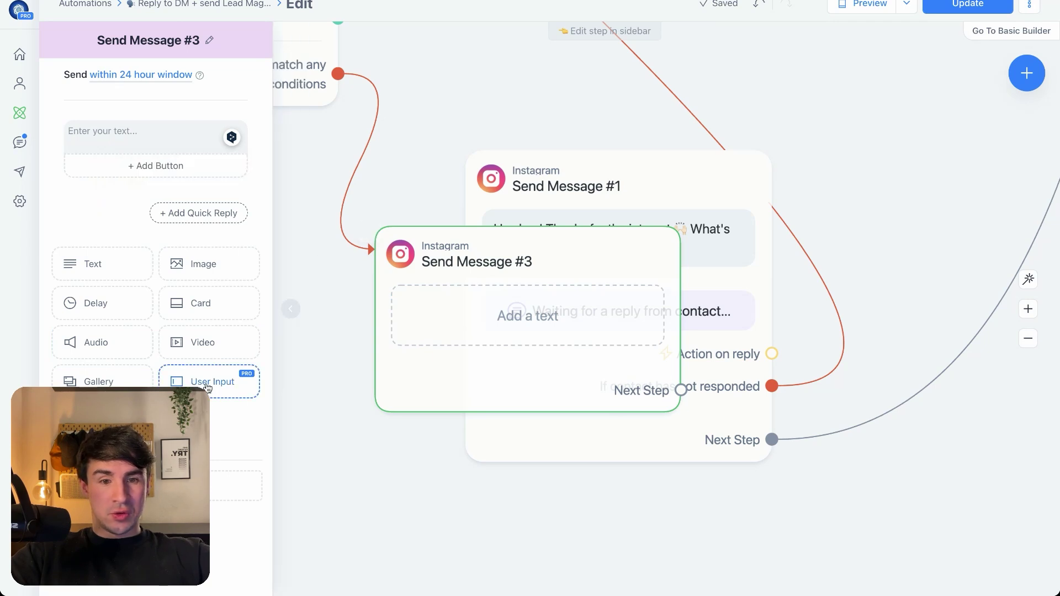
{"action": "left_click_drag", "start_coordinate": [613, 259], "coordinate": [696, 158]}
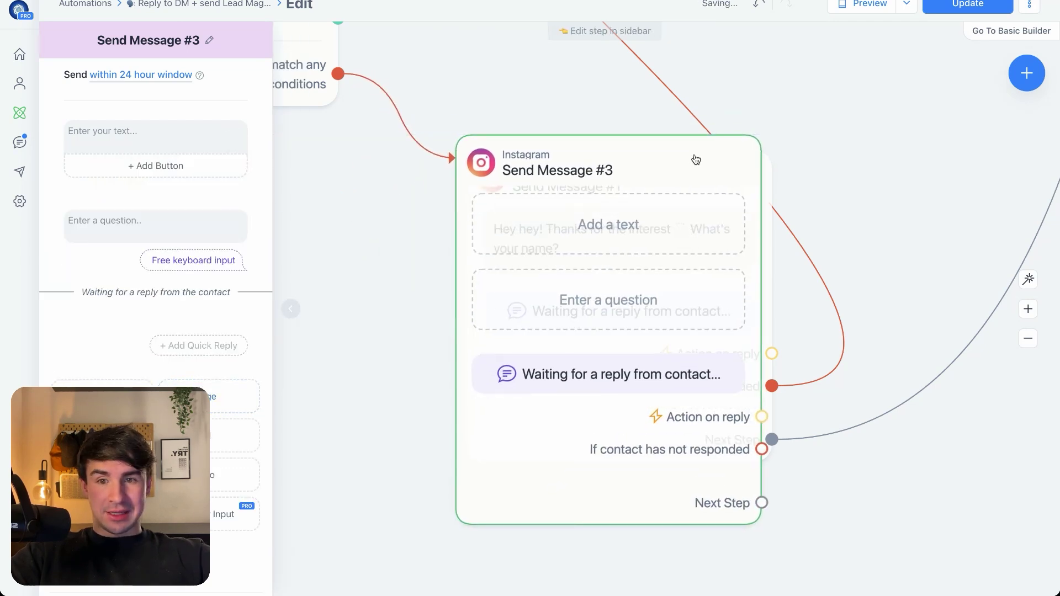
Set the question text to "Hey, what's your name?" and delete the duplicate text message
{"action": "left_click", "coordinate": [135, 137]}
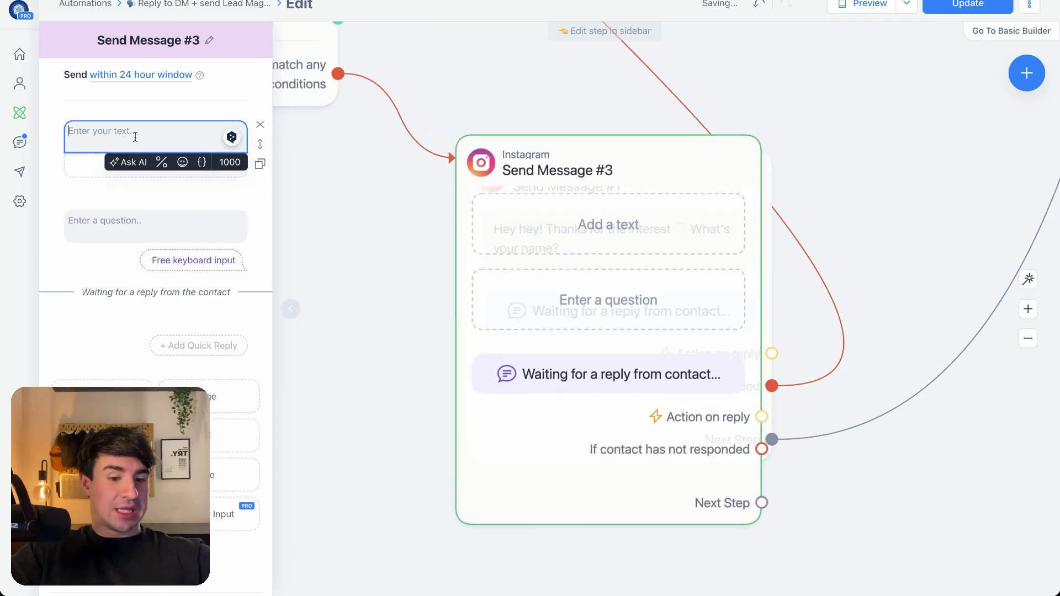
{"action": "type", "text": "Hey, W"}
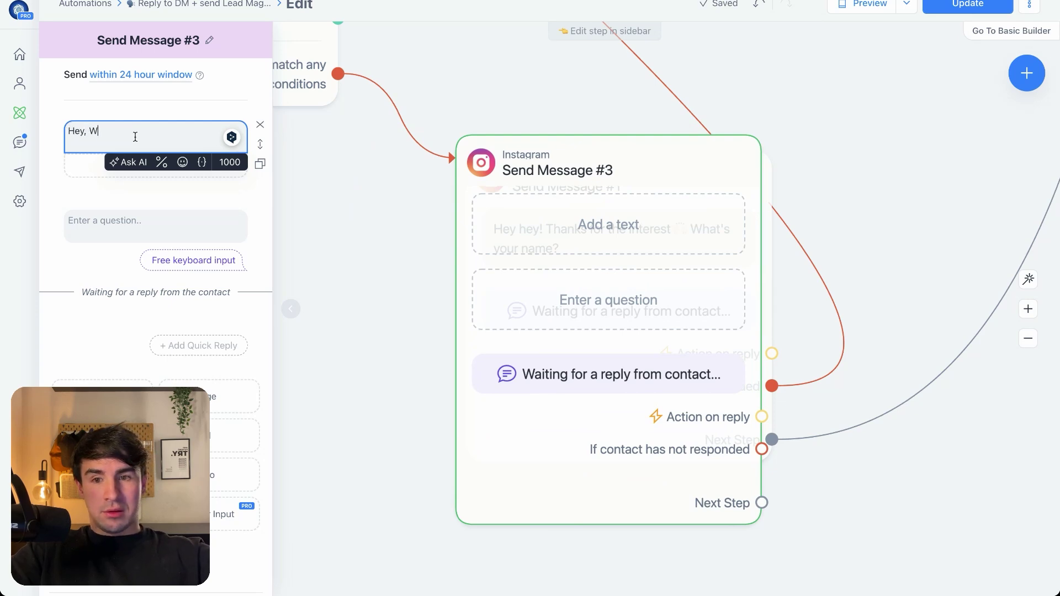
{"action": "type", "text": "g"}
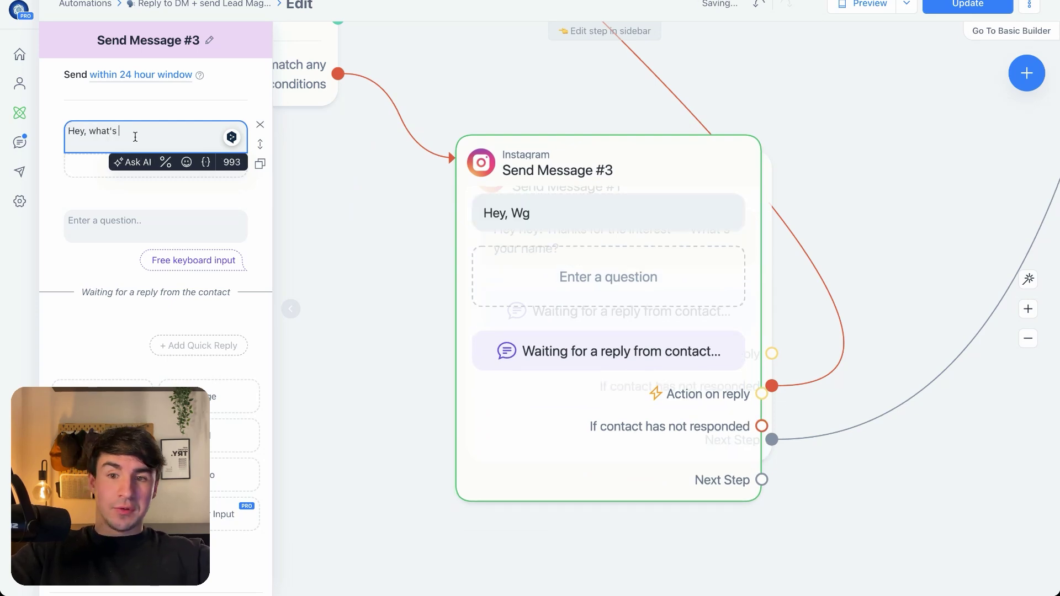
{"action": "type", "text": "at's your name?"}
{"action": "triple_click", "coordinate": [135, 136]}
{"action": "key", "text": "ctrl+c"}
{"action": "left_click", "coordinate": [136, 226]}
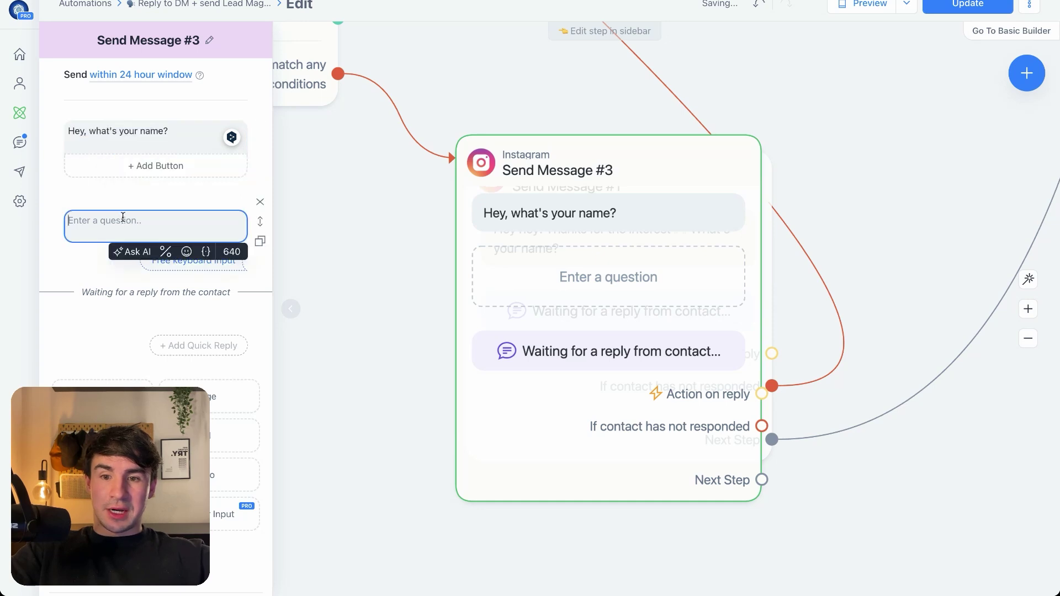
{"action": "key", "text": "ctrl+v"}
{"action": "left_click", "coordinate": [232, 223]}
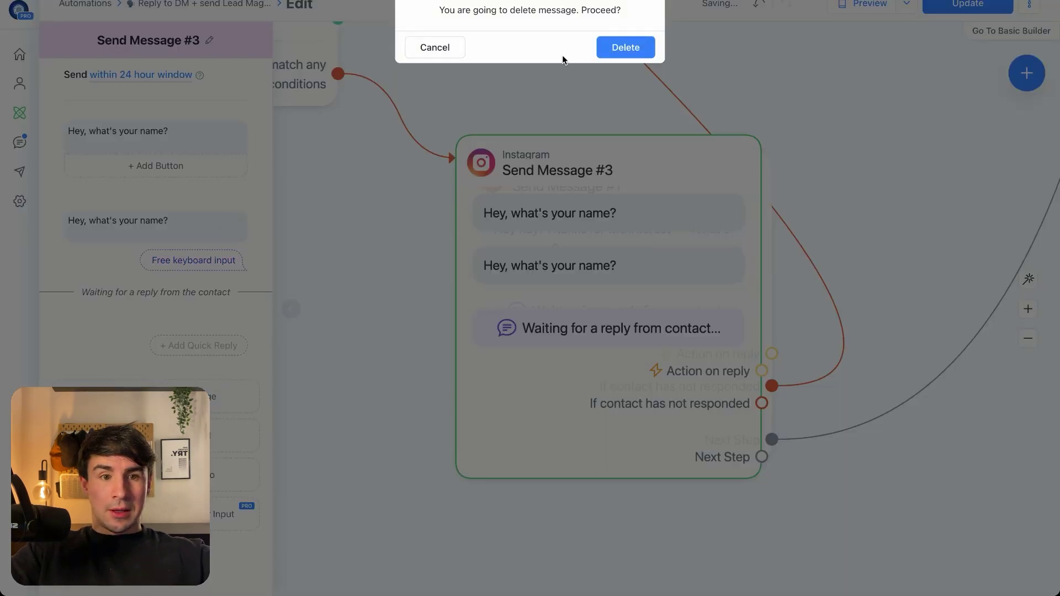
{"action": "left_click", "coordinate": [624, 46]}
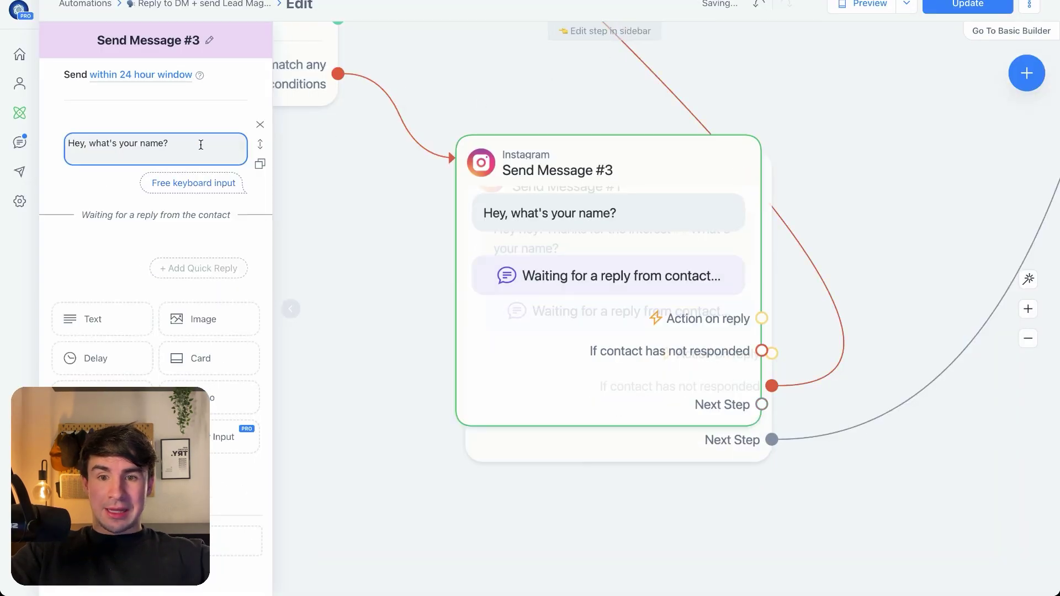
{"action": "left_click", "coordinate": [209, 182]}
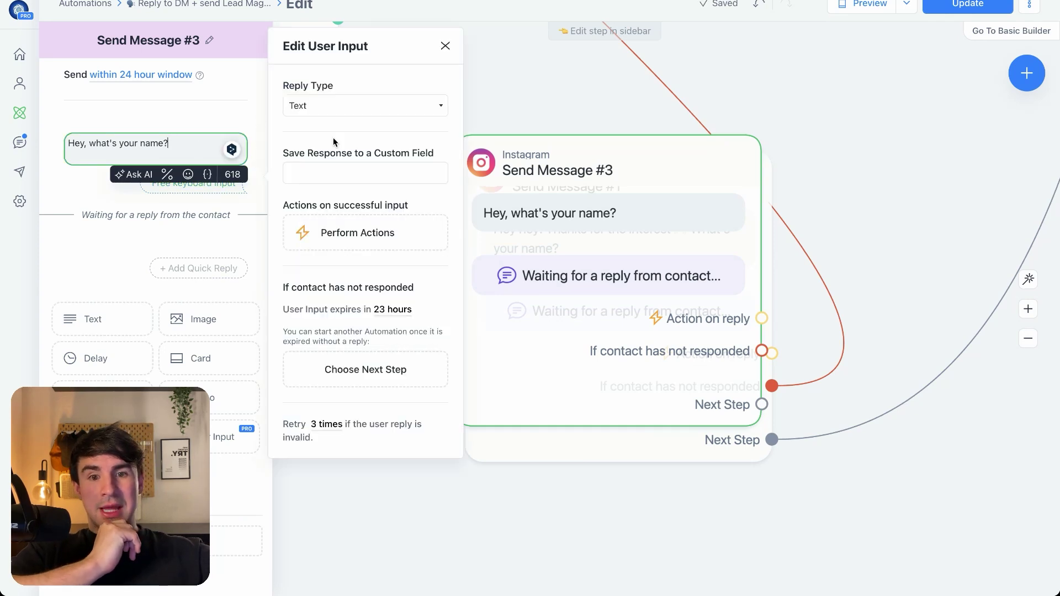
Save the reply to Send Message #3's name question in the First_Name custom field
{"action": "left_click", "coordinate": [339, 178]}
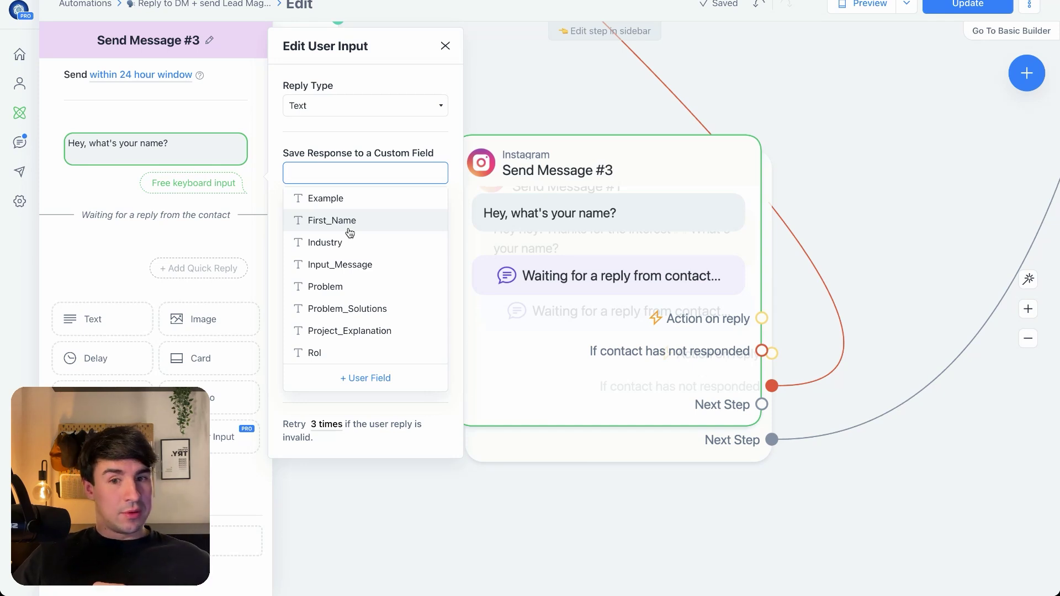
{"action": "left_click", "coordinate": [359, 107]}
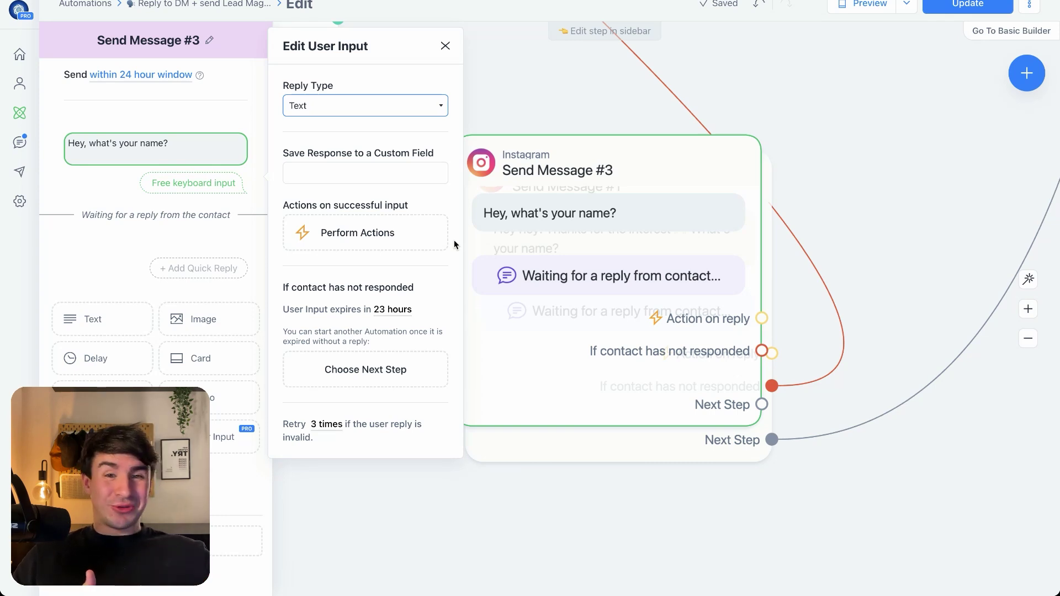
{"action": "left_click", "coordinate": [359, 173]}
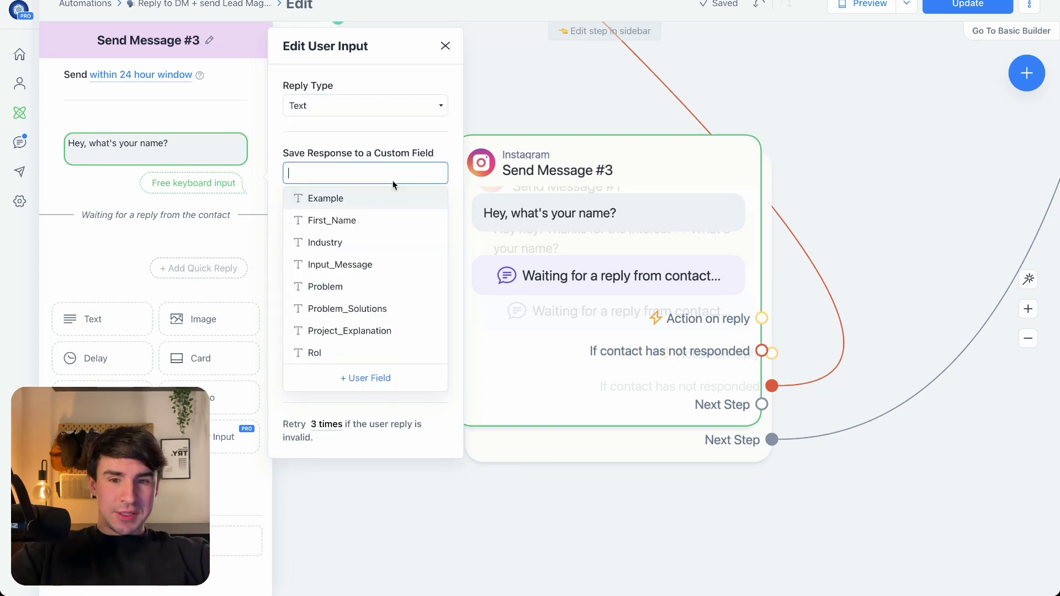
{"action": "left_click", "coordinate": [350, 221]}
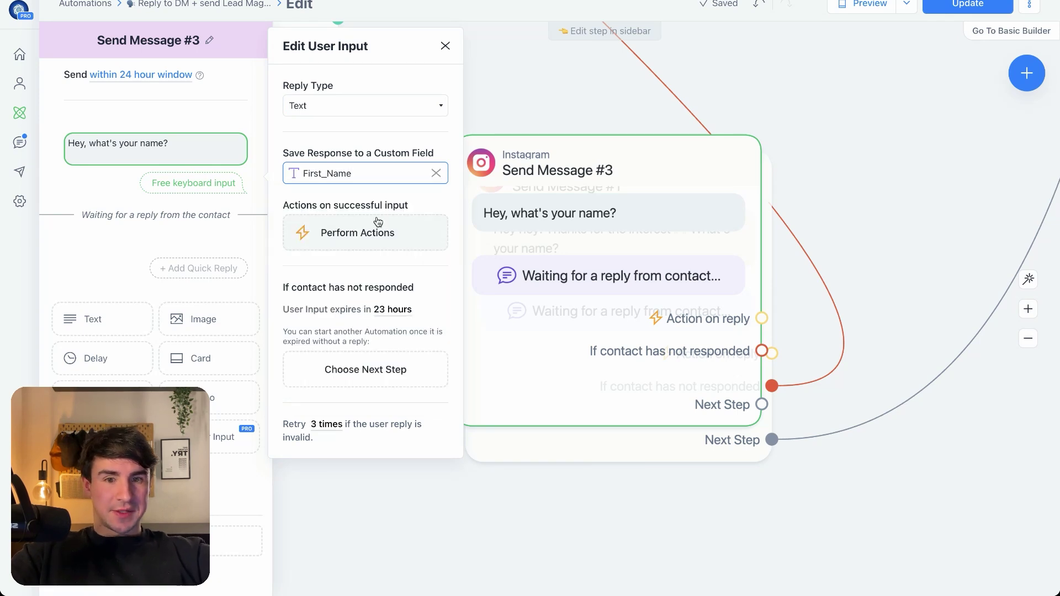
{"action": "left_click", "coordinate": [588, 102]}
{"action": "left_click", "coordinate": [607, 144]}
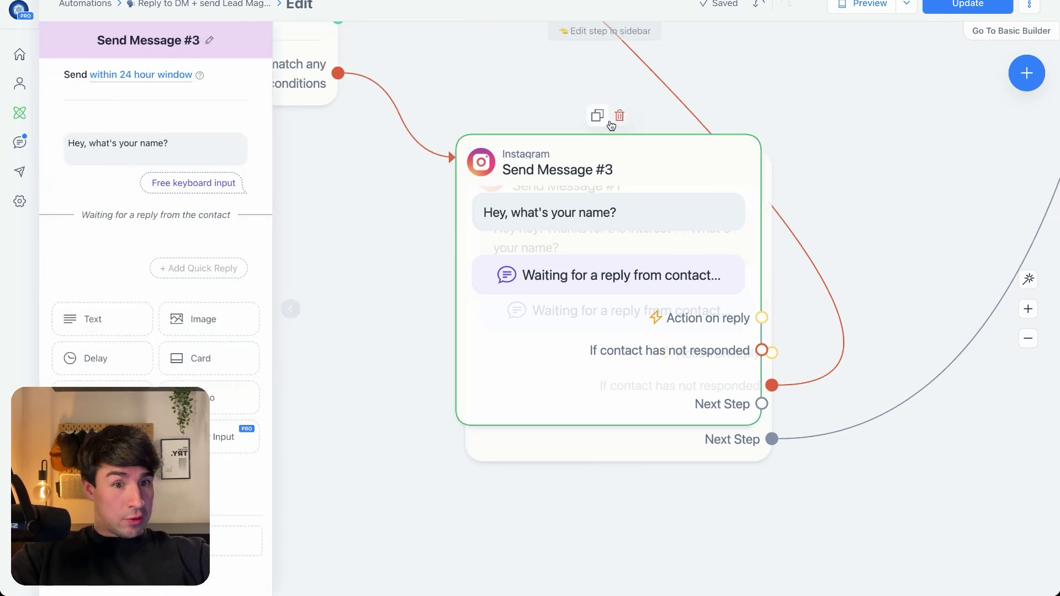
Delete Send Message #3 and route Condition #2's not-matched branch to Send Message #1
{"action": "left_click", "coordinate": [619, 117]}
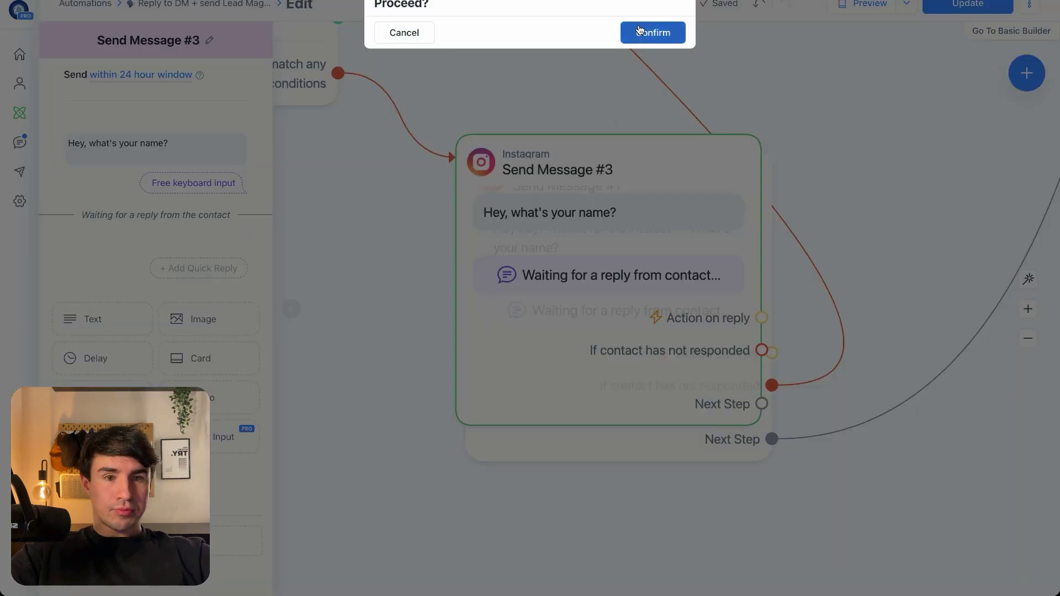
{"action": "left_click", "coordinate": [653, 31]}
{"action": "left_click_drag", "start_coordinate": [337, 74], "coordinate": [497, 182]}
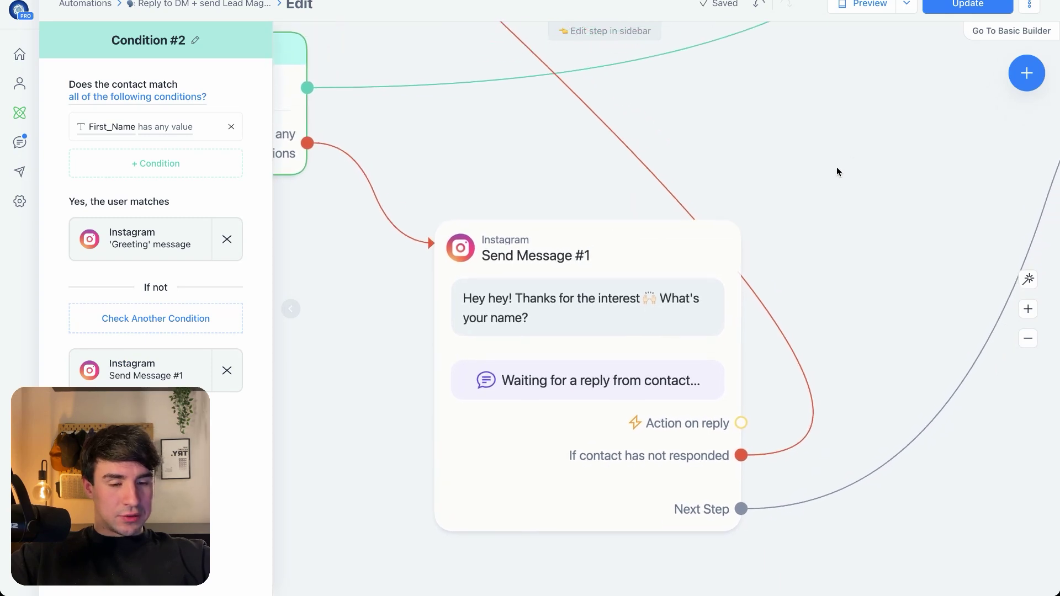
{"action": "left_click", "coordinate": [722, 445]}
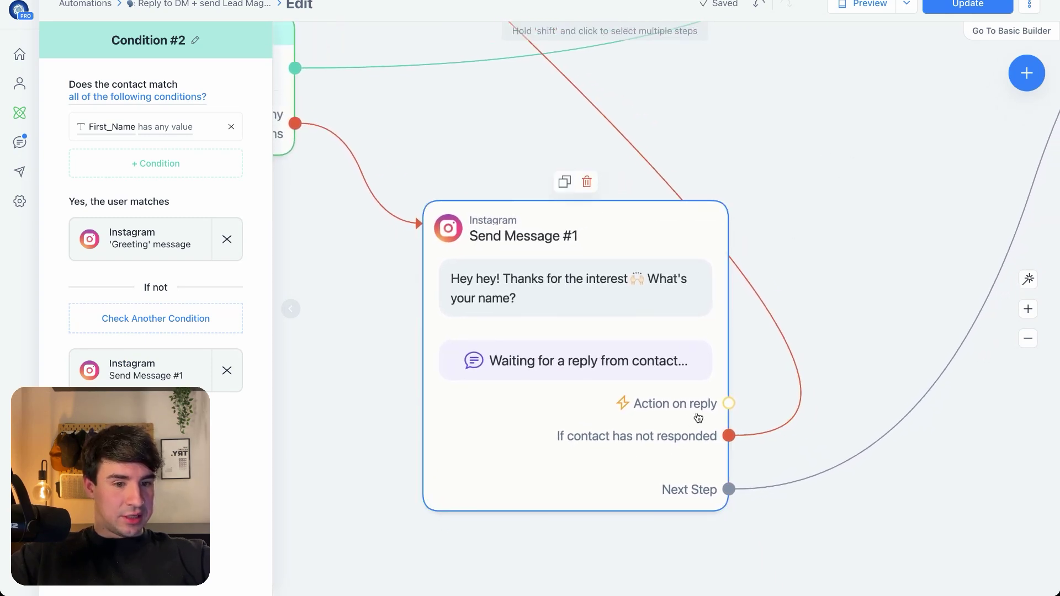
{"action": "left_click_drag", "start_coordinate": [784, 440], "coordinate": [695, 465]}
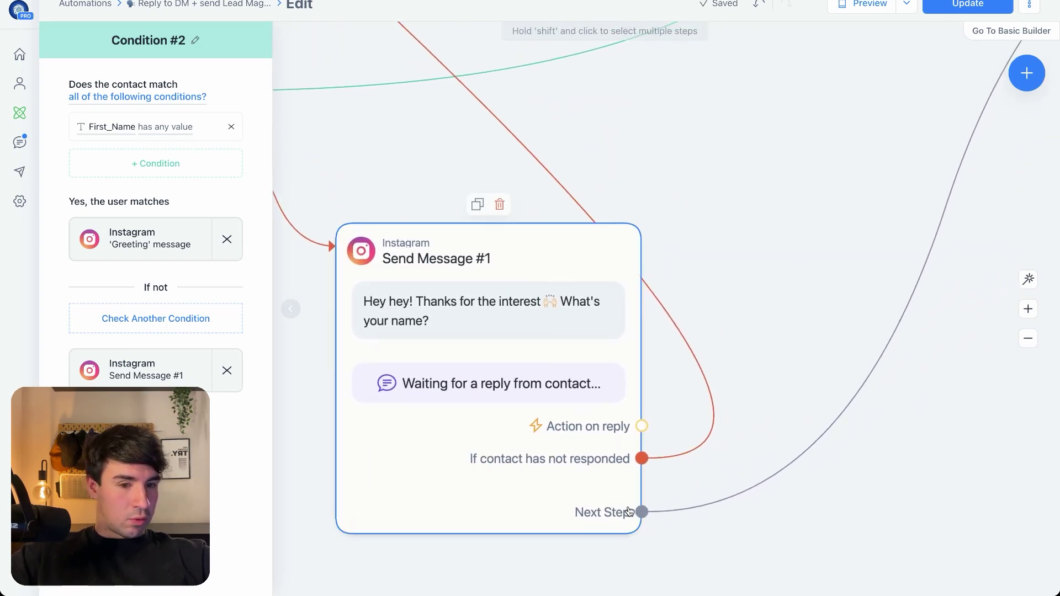
{"action": "left_click_drag", "start_coordinate": [918, 355], "coordinate": [486, 551]}
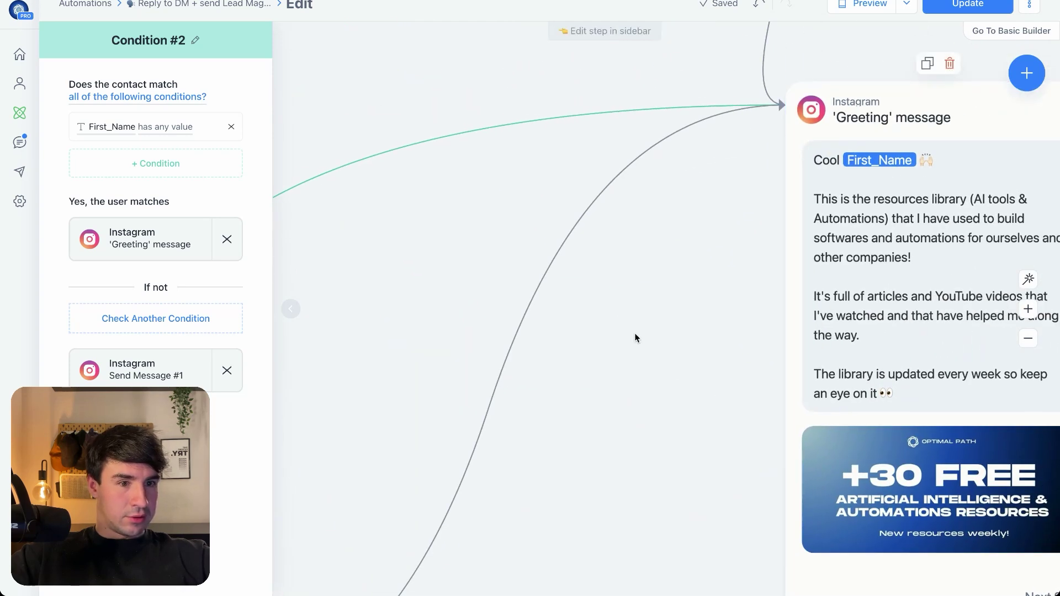
{"action": "left_click", "coordinate": [146, 370]}
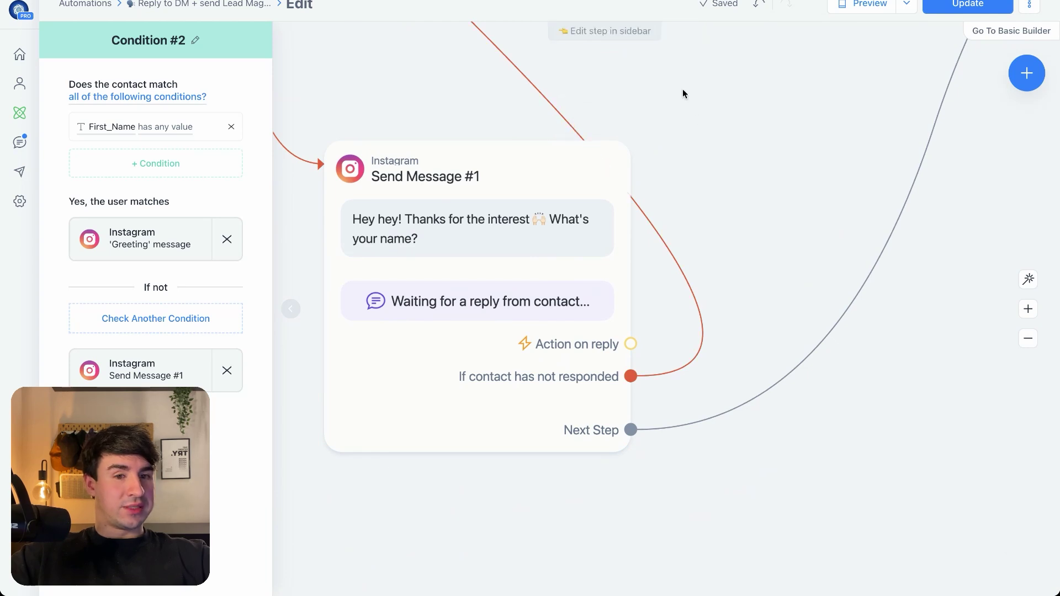
{"action": "scroll", "coordinate": [672, 91], "scroll_direction": "up", "scroll_amount": 15}
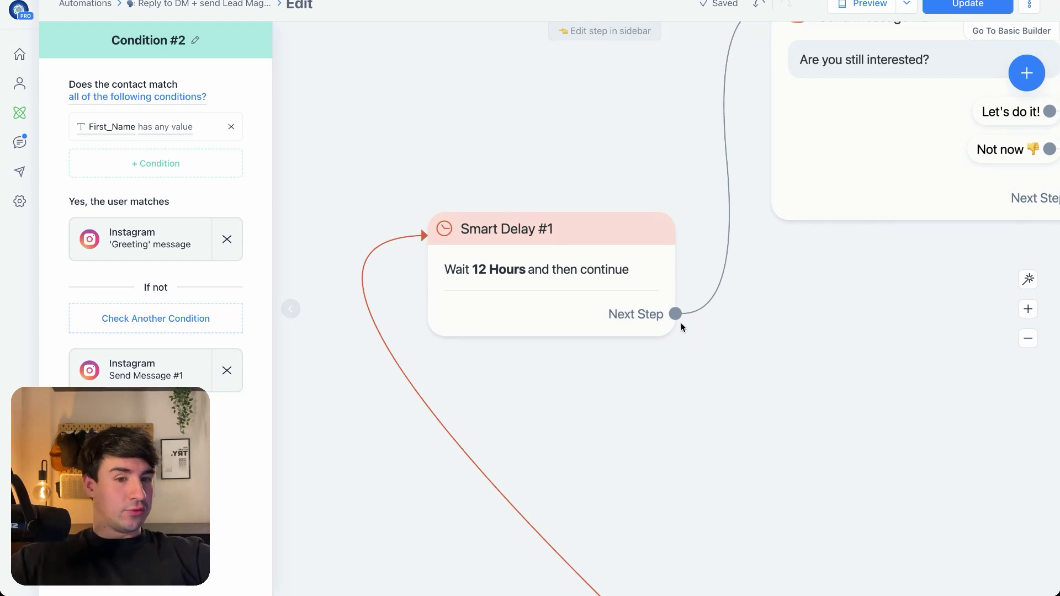
Add a second 12-hour Smart Delay after Smart Delay #1, linked to Send Message #2
{"action": "left_click_drag", "start_coordinate": [675, 313], "coordinate": [752, 398]}
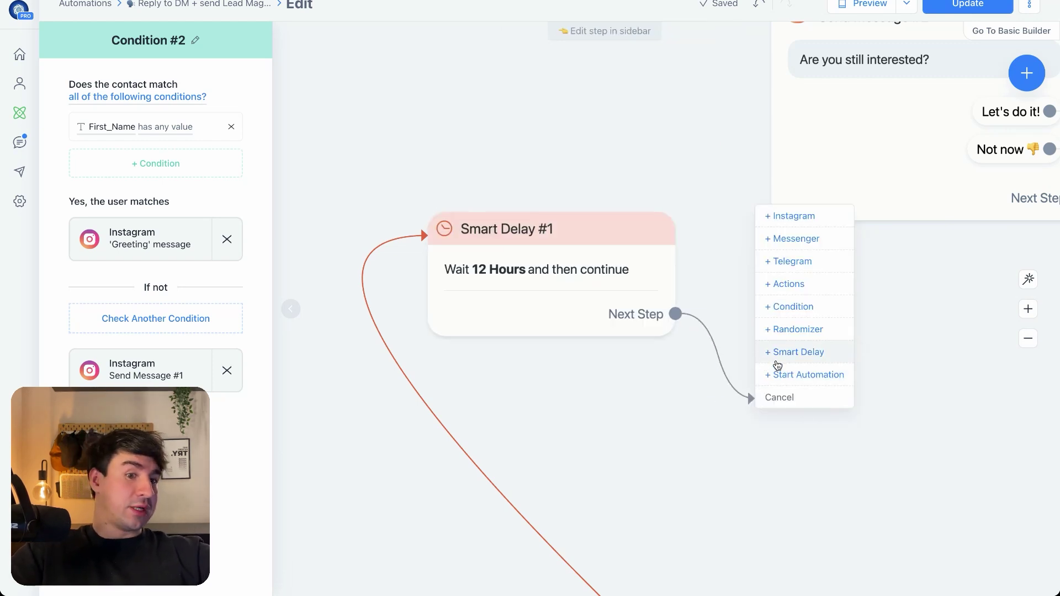
{"action": "left_click", "coordinate": [776, 353]}
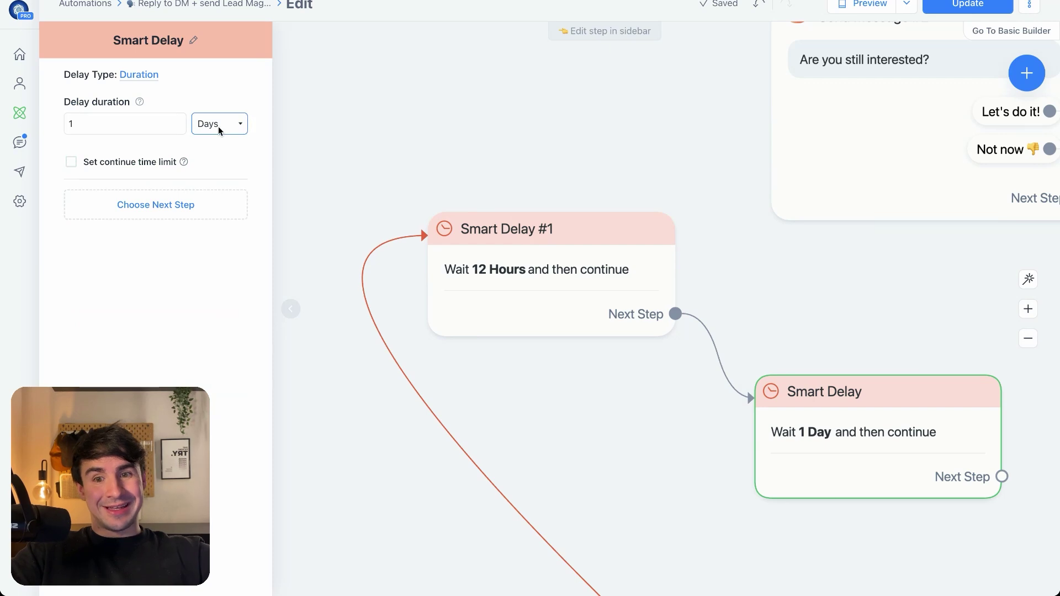
{"action": "left_click", "coordinate": [219, 111]}
{"action": "left_click", "coordinate": [110, 121]}
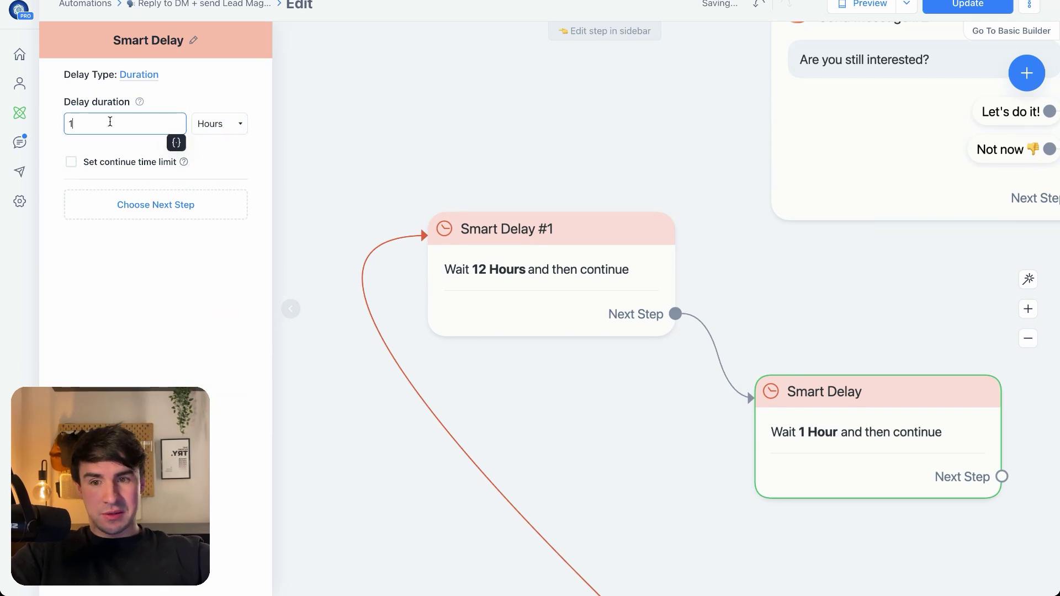
{"action": "type", "text": "2"}
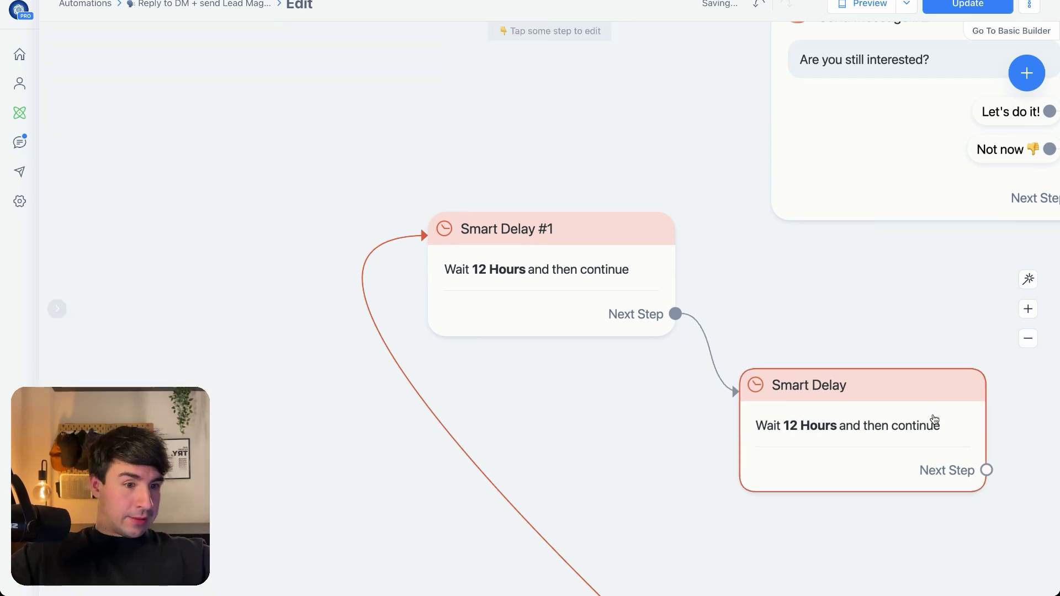
{"action": "left_click", "coordinate": [986, 470]}
{"action": "left_click", "coordinate": [777, 218]}
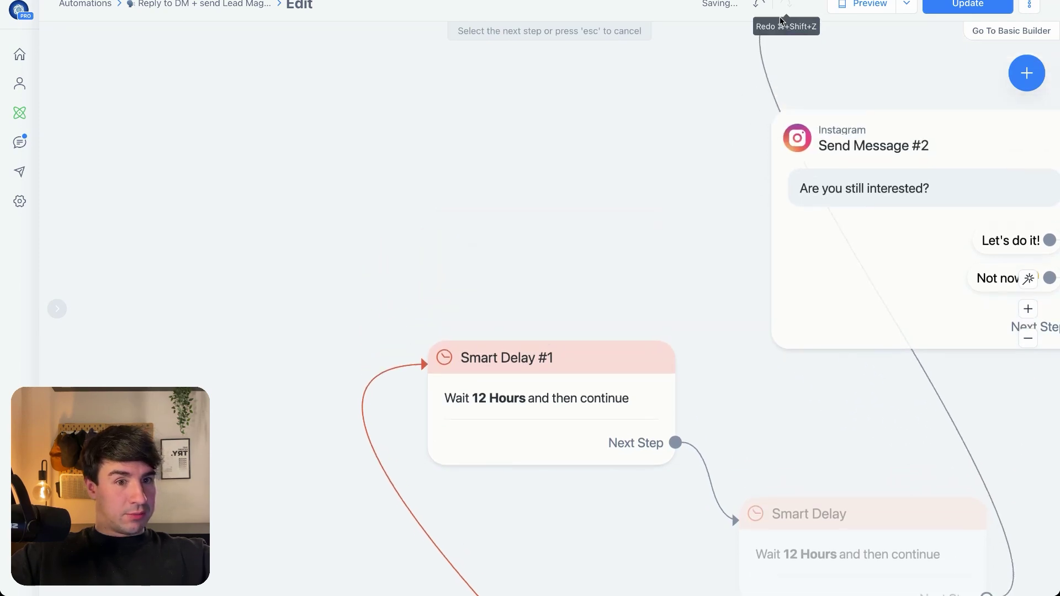
Reposition the delays, then delete the second 12-hour Smart Delay
{"action": "left_click_drag", "start_coordinate": [657, 383], "coordinate": [498, 251]}
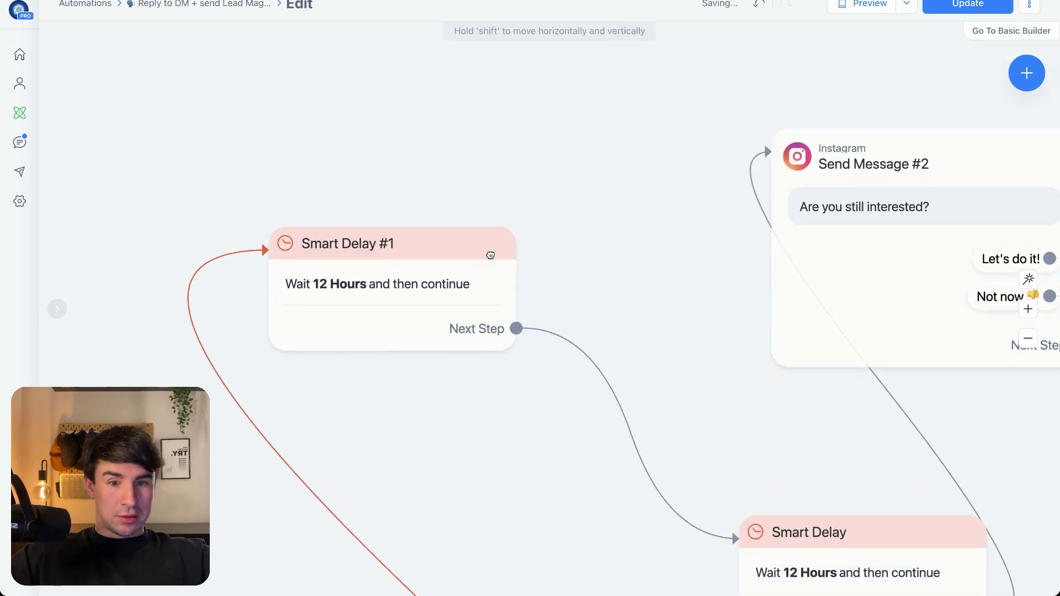
{"action": "left_click_drag", "start_coordinate": [806, 532], "coordinate": [645, 457]}
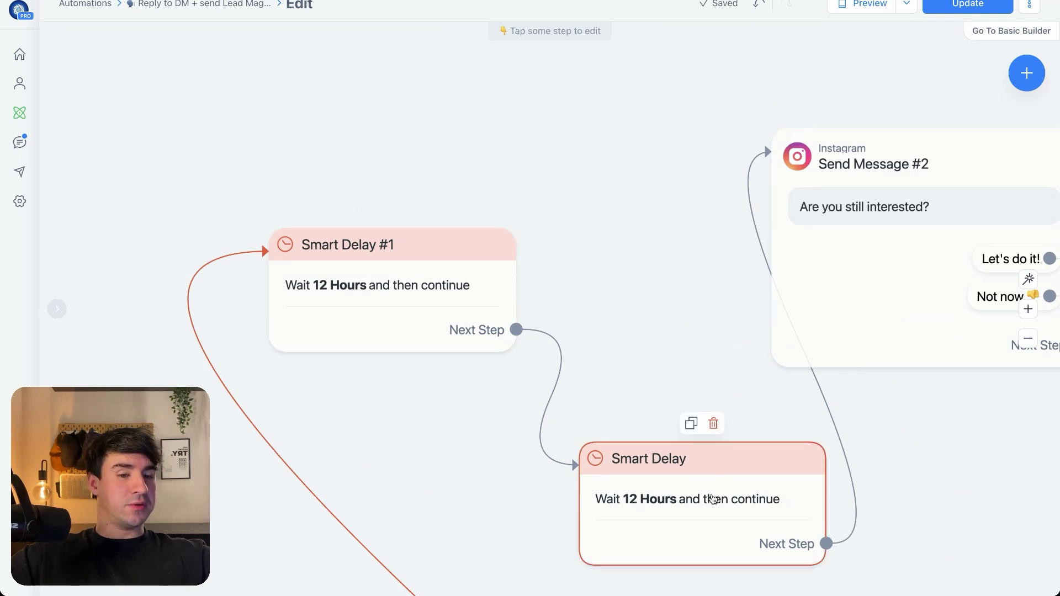
{"action": "left_click", "coordinate": [713, 423]}
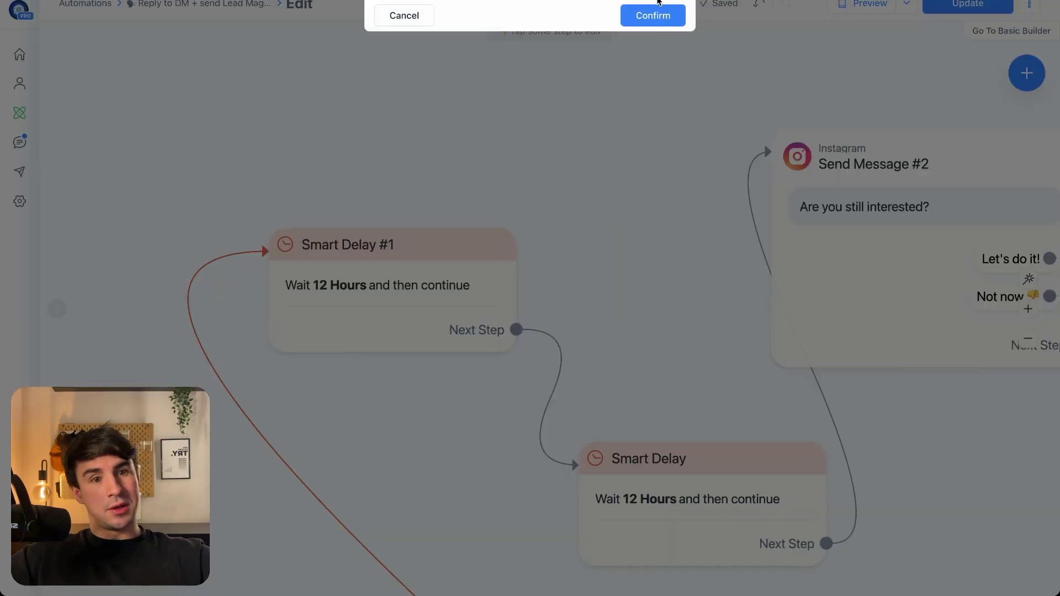
{"action": "left_click", "coordinate": [656, 13]}
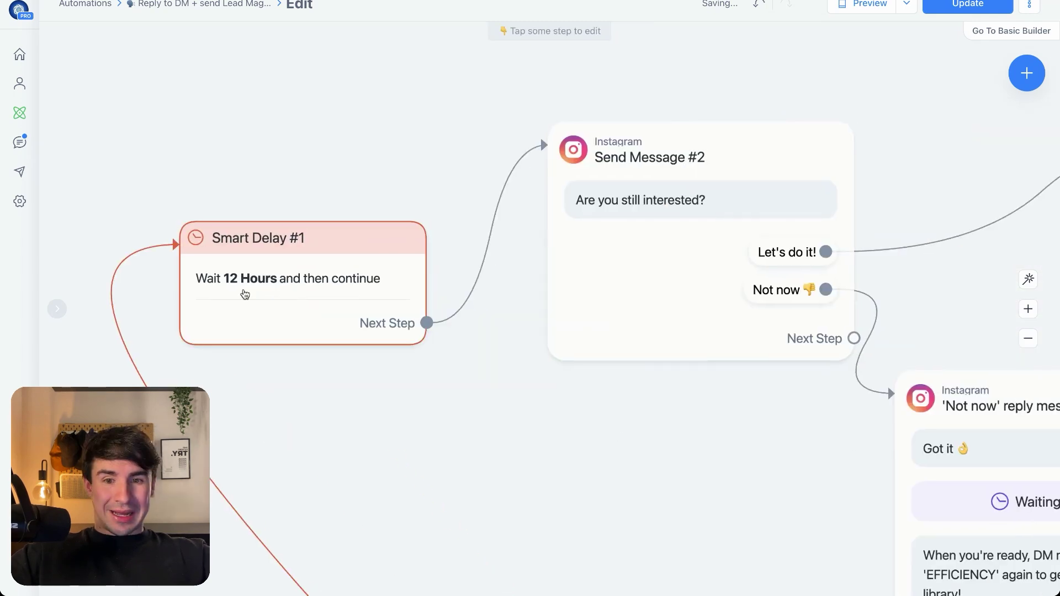
Move Send Message #2 up and add a 'Test' quick reply to it
{"action": "left_click_drag", "start_coordinate": [735, 204], "coordinate": [738, 176]}
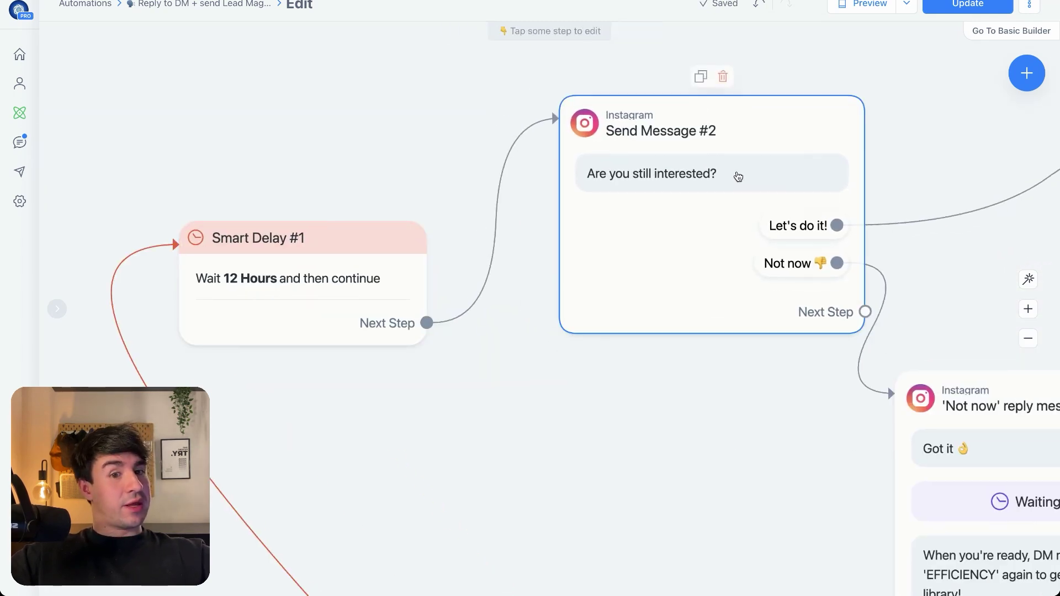
{"action": "left_click", "coordinate": [738, 176]}
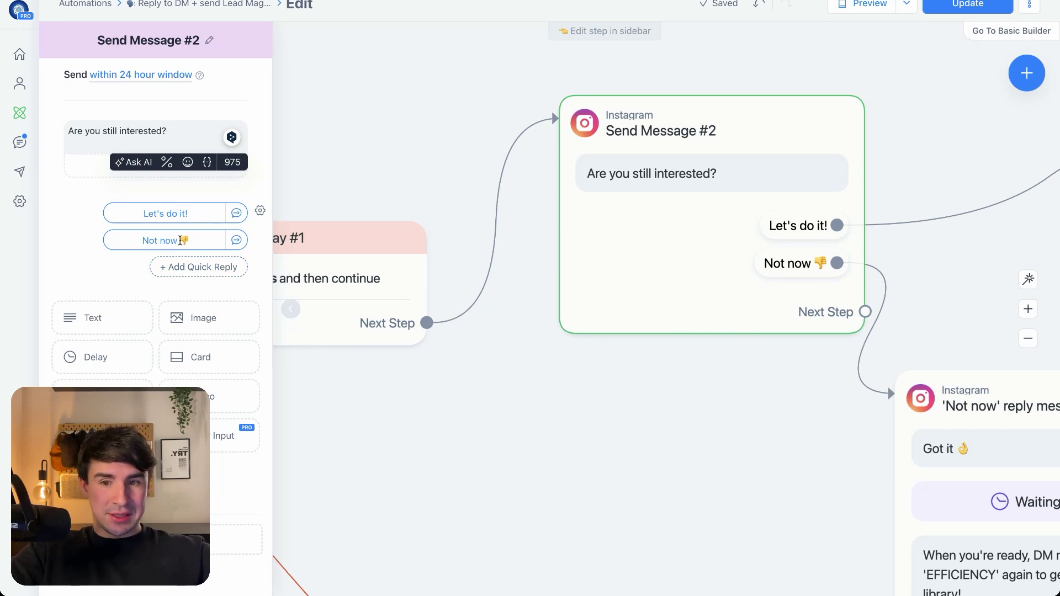
{"action": "left_click", "coordinate": [203, 268]}
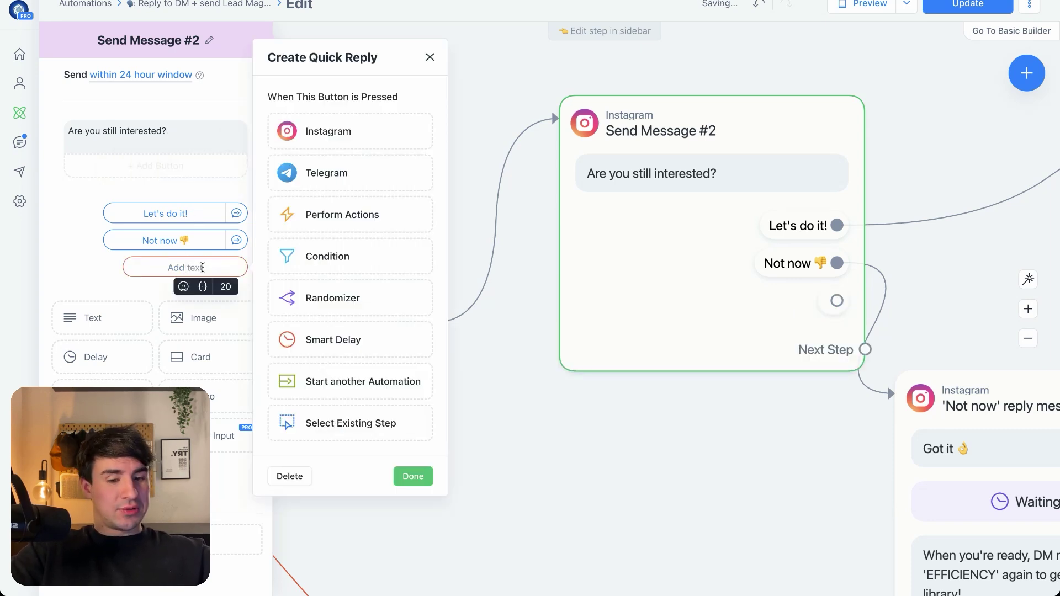
{"action": "type", "text": "Test"}
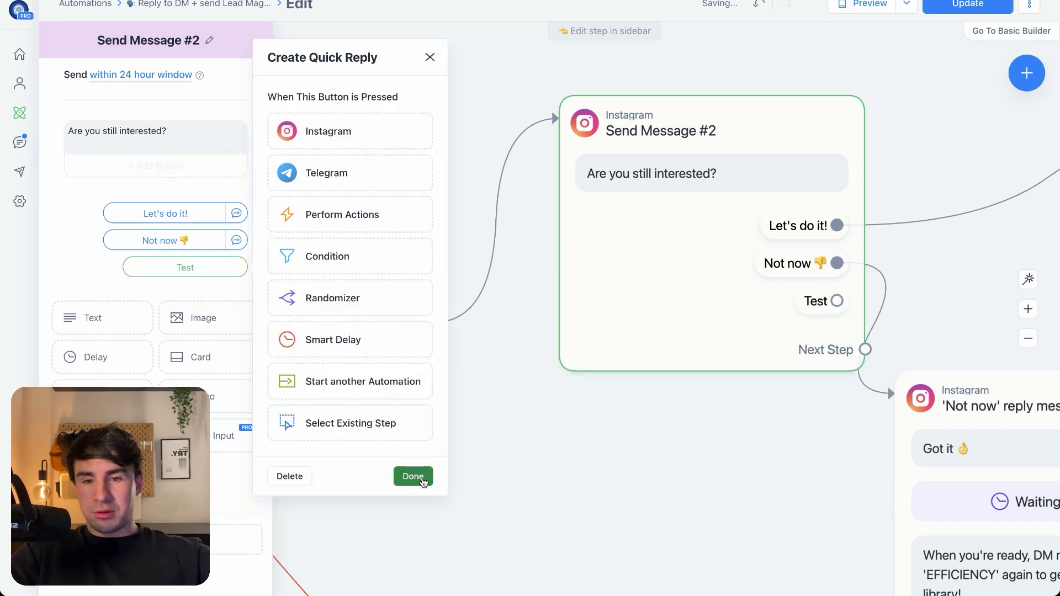
{"action": "left_click", "coordinate": [413, 476]}
Remove the 'Test' quick reply, leaving only Let's do it! and Not now
{"action": "left_click", "coordinate": [836, 301]}
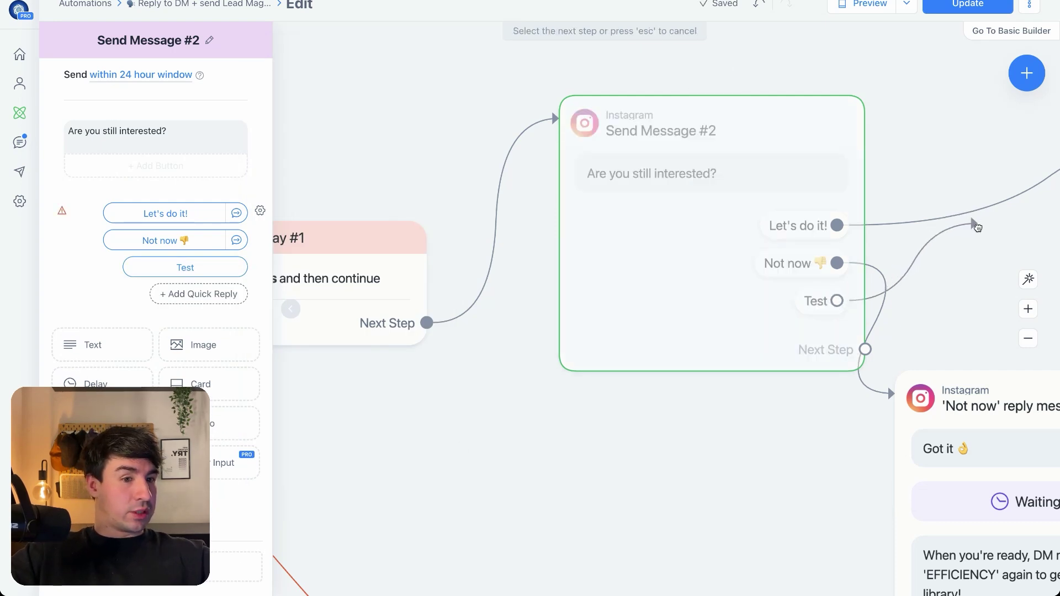
{"action": "left_click", "coordinate": [958, 279]}
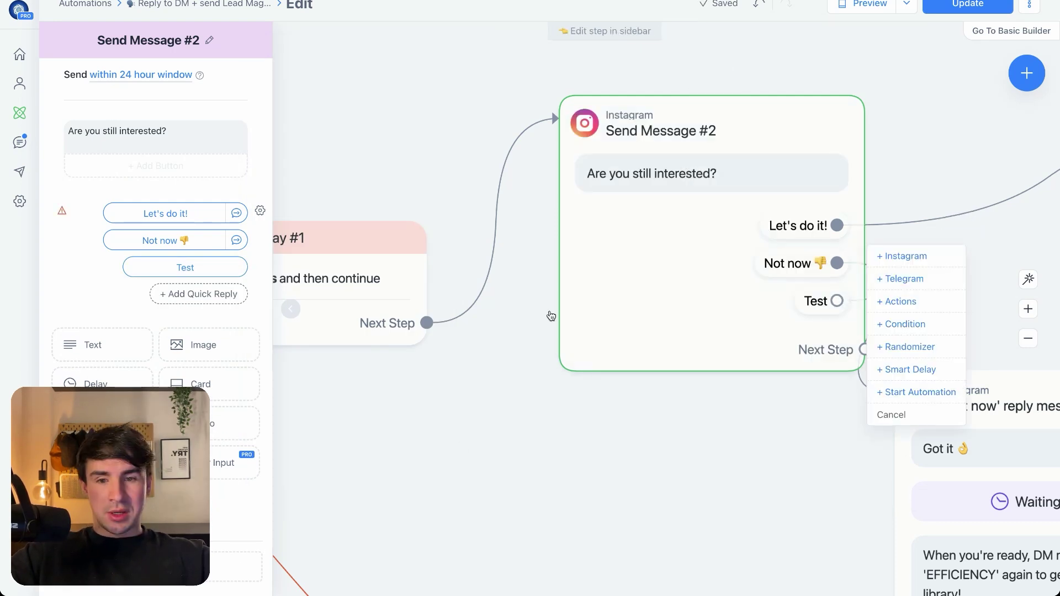
{"action": "left_click", "coordinate": [186, 268]}
{"action": "left_click", "coordinate": [290, 476]}
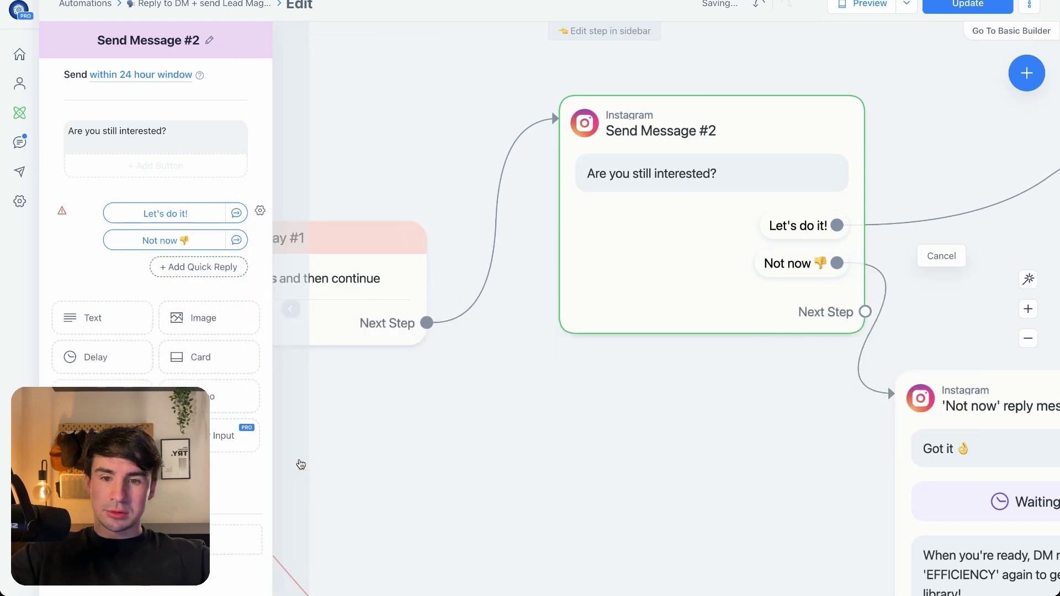
{"action": "scroll", "coordinate": [378, 435], "scroll_direction": "down", "scroll_amount": 3}
{"action": "scroll", "coordinate": [559, 340], "scroll_direction": "down", "scroll_amount": 1}
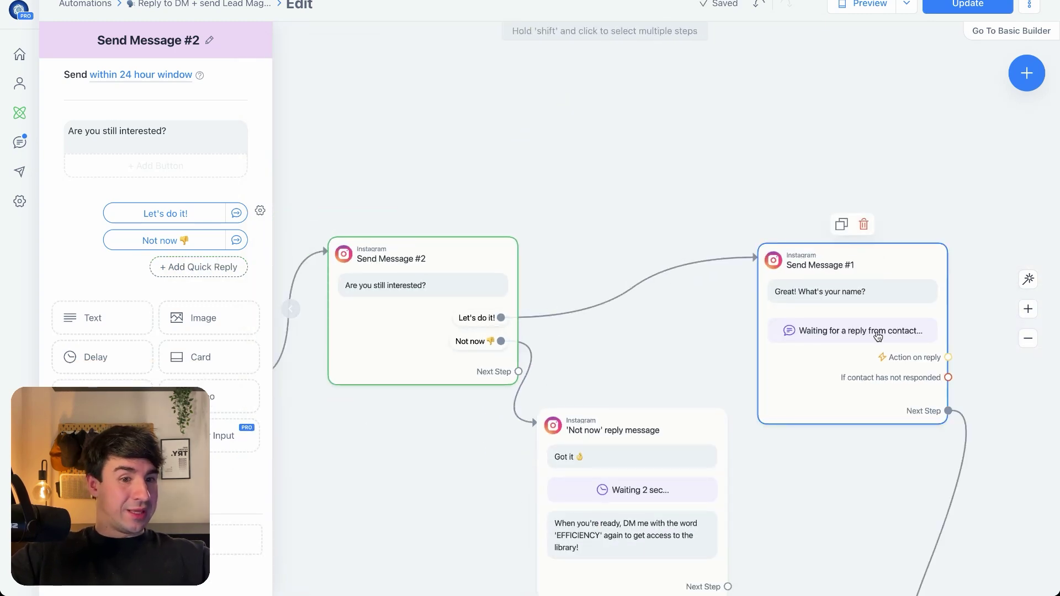
Move Send Message #1 and the 'Not now' reply message up and to the right
{"action": "left_click_drag", "start_coordinate": [852, 297], "coordinate": [872, 224]}
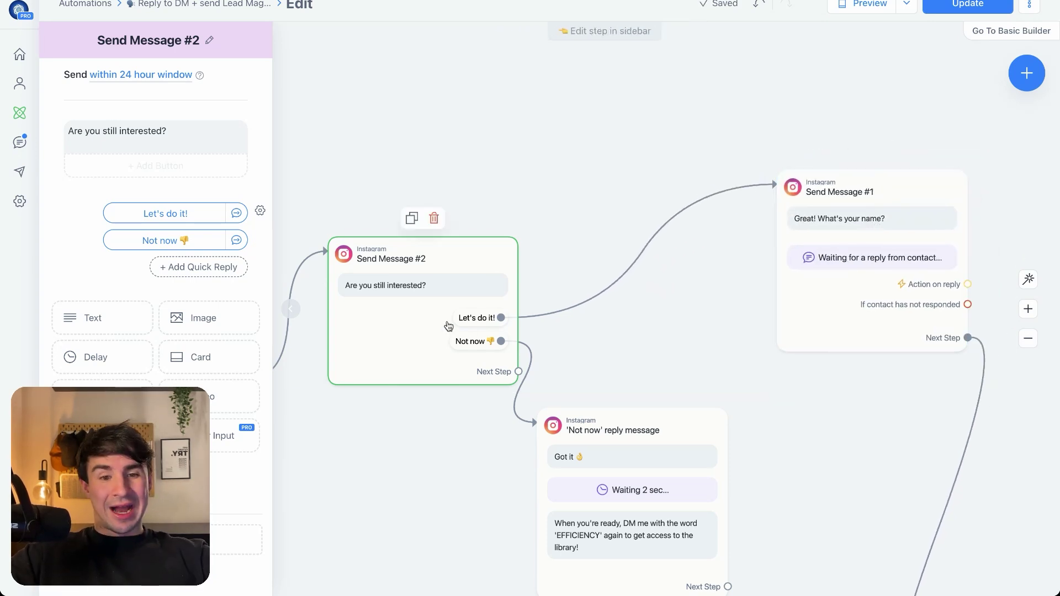
{"action": "left_click_drag", "start_coordinate": [598, 409], "coordinate": [641, 346]}
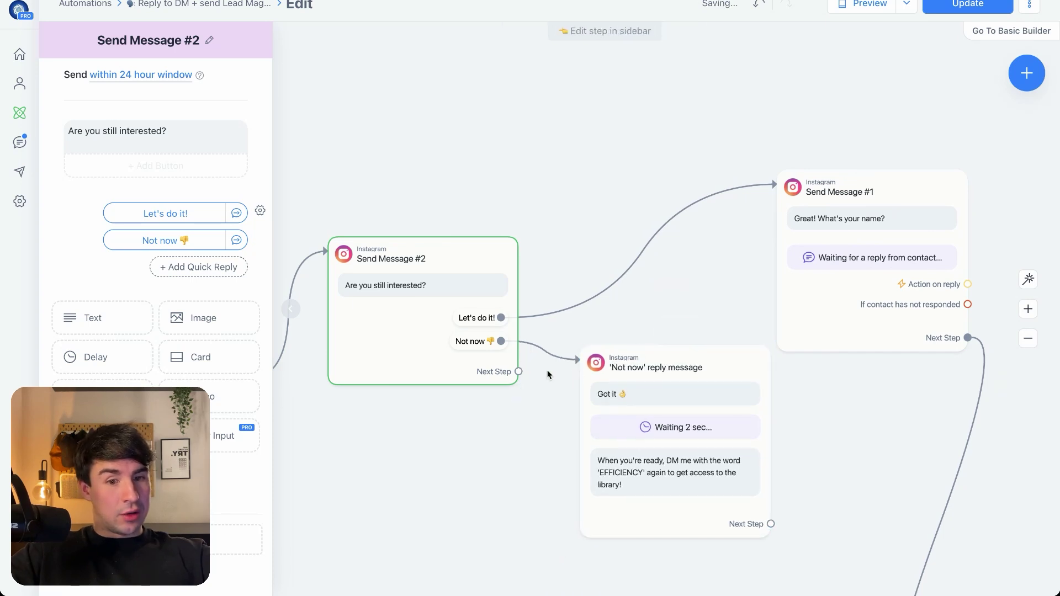
{"action": "scroll", "coordinate": [574, 433], "scroll_direction": "up", "scroll_amount": 5}
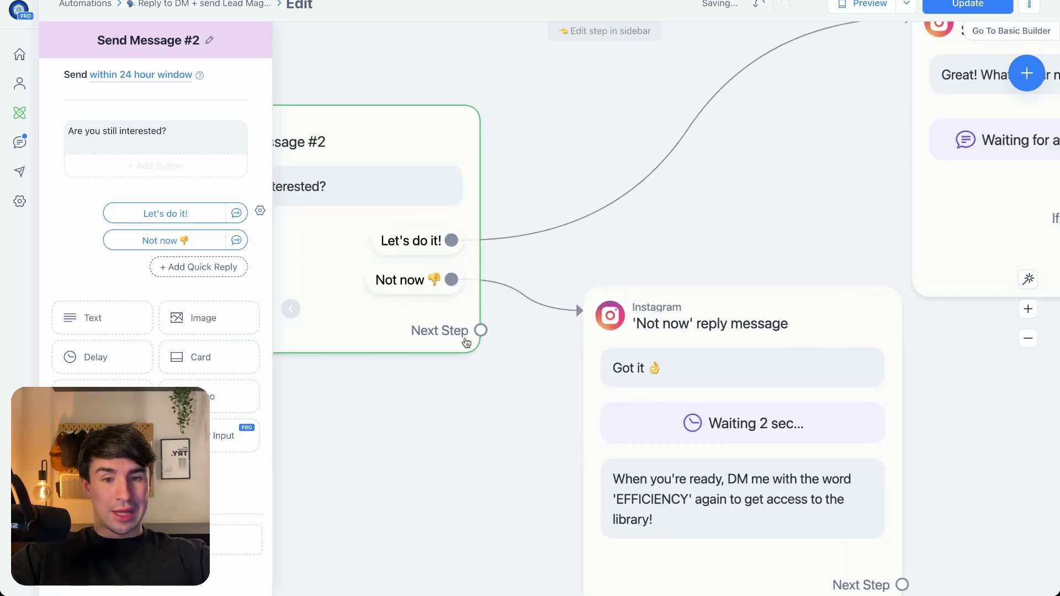
Branch an Instagram Send Message #3 off Not now with text, 3-second wait, and text
{"action": "left_click_drag", "start_coordinate": [451, 281], "coordinate": [441, 466]}
{"action": "left_click", "coordinate": [491, 308]}
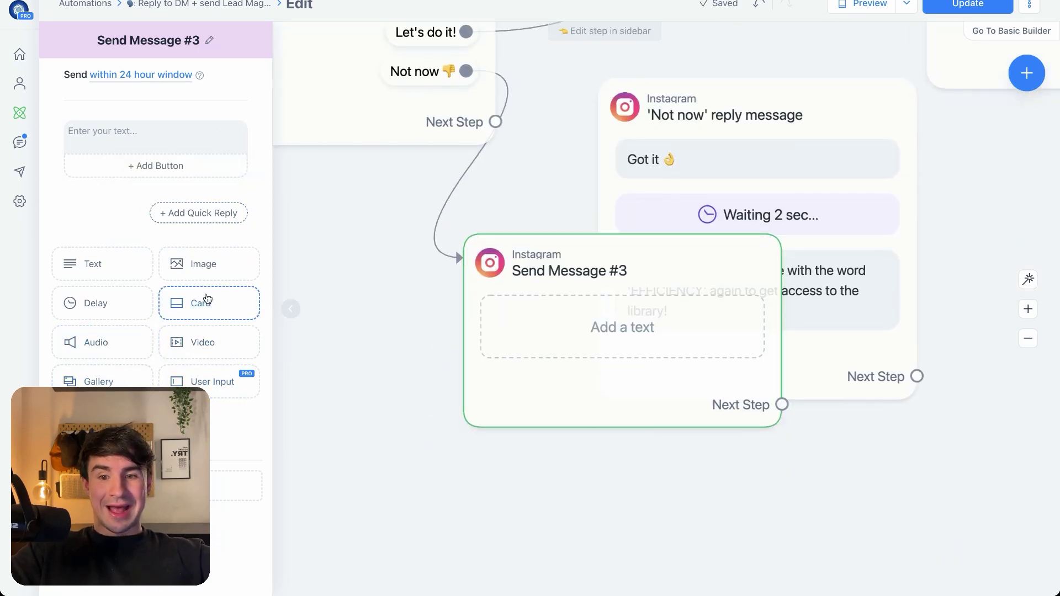
{"action": "left_click", "coordinate": [107, 300]}
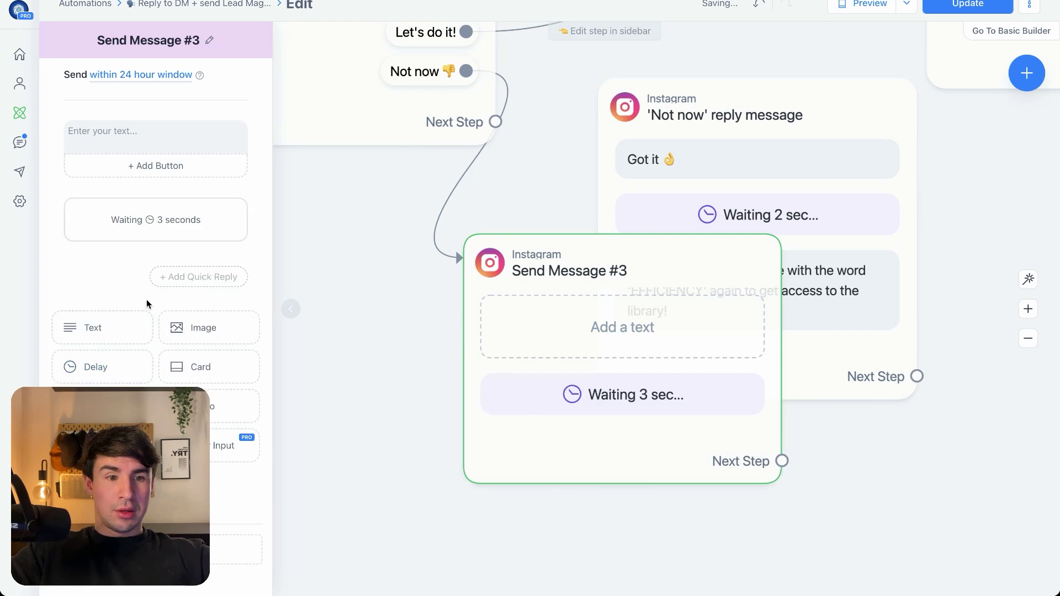
{"action": "left_click", "coordinate": [104, 339]}
{"action": "left_click_drag", "start_coordinate": [641, 267], "coordinate": [451, 271]}
{"action": "left_click_drag", "start_coordinate": [679, 456], "coordinate": [762, 438]}
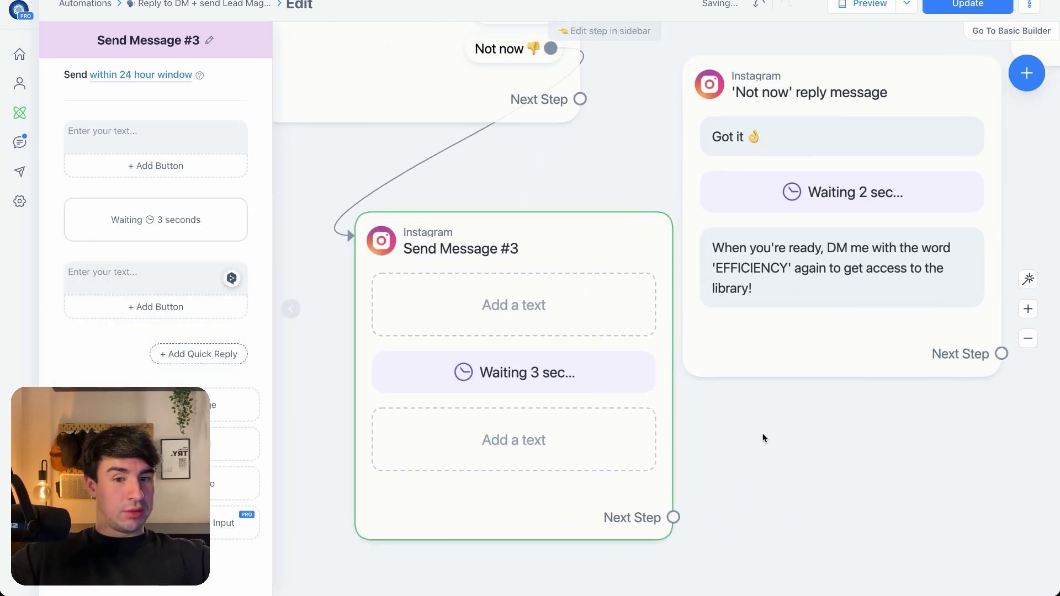
{"action": "mouse_move", "coordinate": [783, 119]}
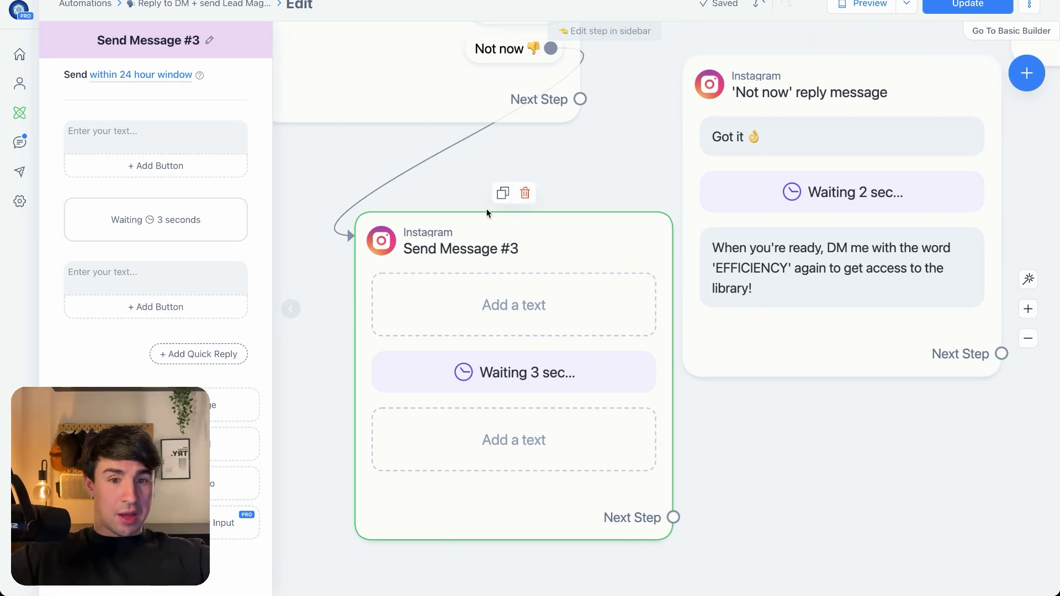
Delete Send Message #3 from the flow
{"action": "left_click", "coordinate": [524, 193]}
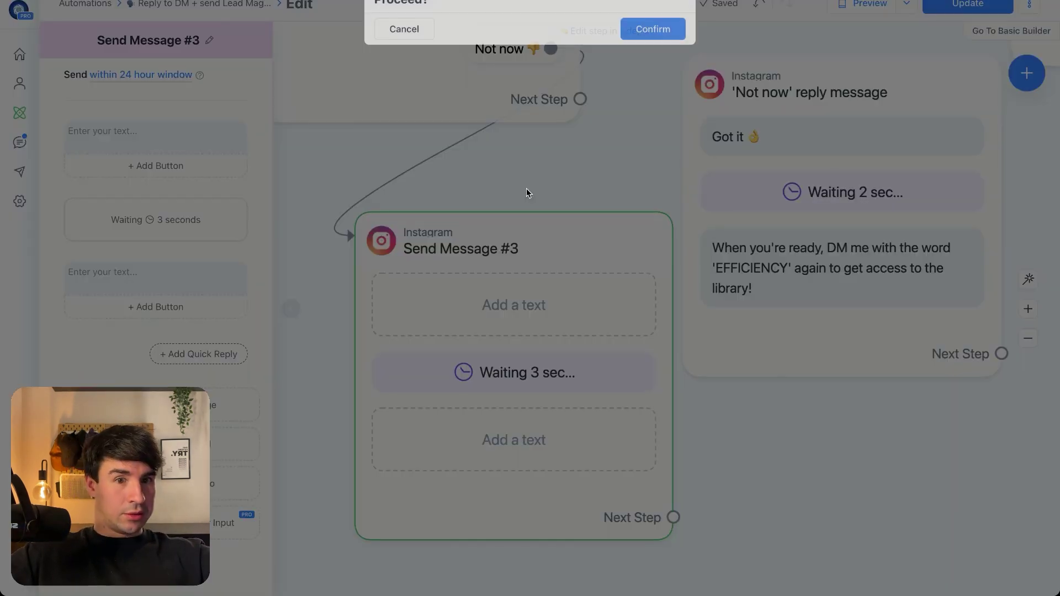
{"action": "left_click", "coordinate": [662, 44]}
{"action": "scroll", "coordinate": [608, 300], "scroll_direction": "up", "scroll_amount": 3}
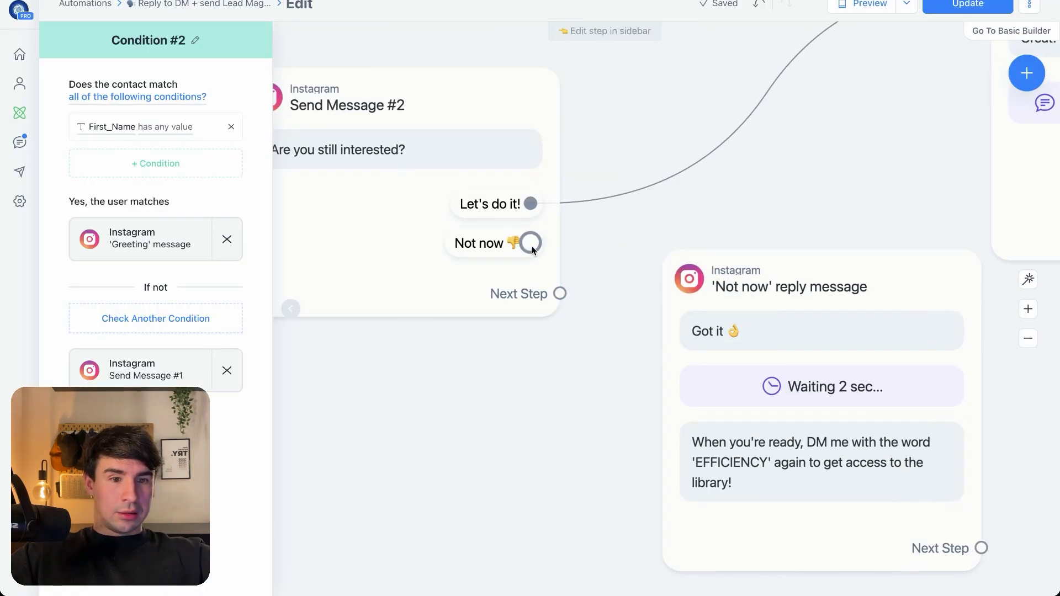
Reconnect the Not now reply to the 'Not now' reply message
{"action": "left_click_drag", "start_coordinate": [532, 246], "coordinate": [654, 266]}
{"action": "left_click", "coordinate": [870, 194]}
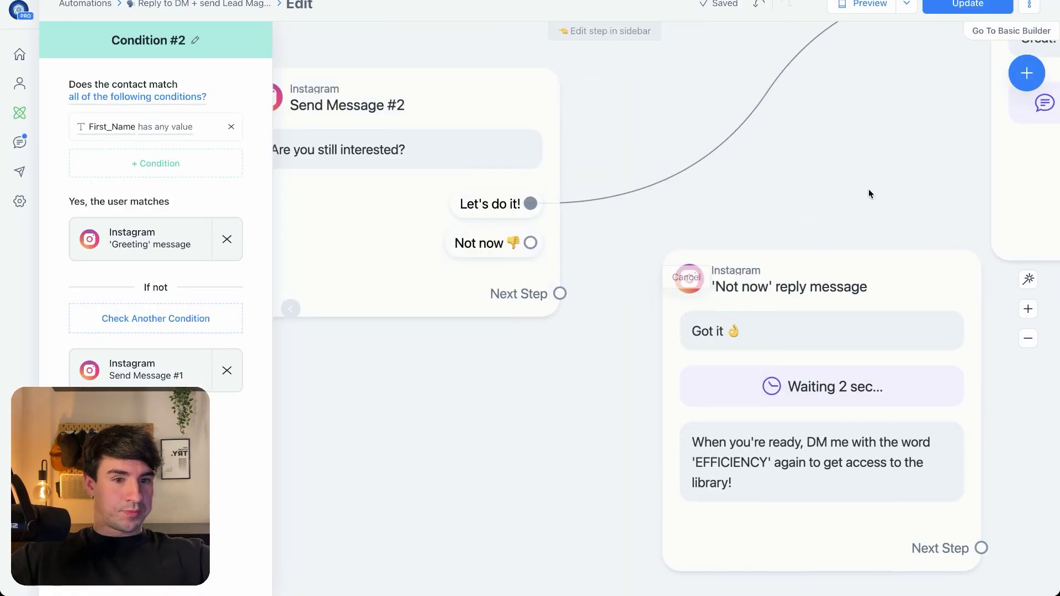
{"action": "left_click_drag", "start_coordinate": [530, 243], "coordinate": [684, 276]}
{"action": "scroll", "coordinate": [546, 178], "scroll_direction": "right", "scroll_amount": 8}
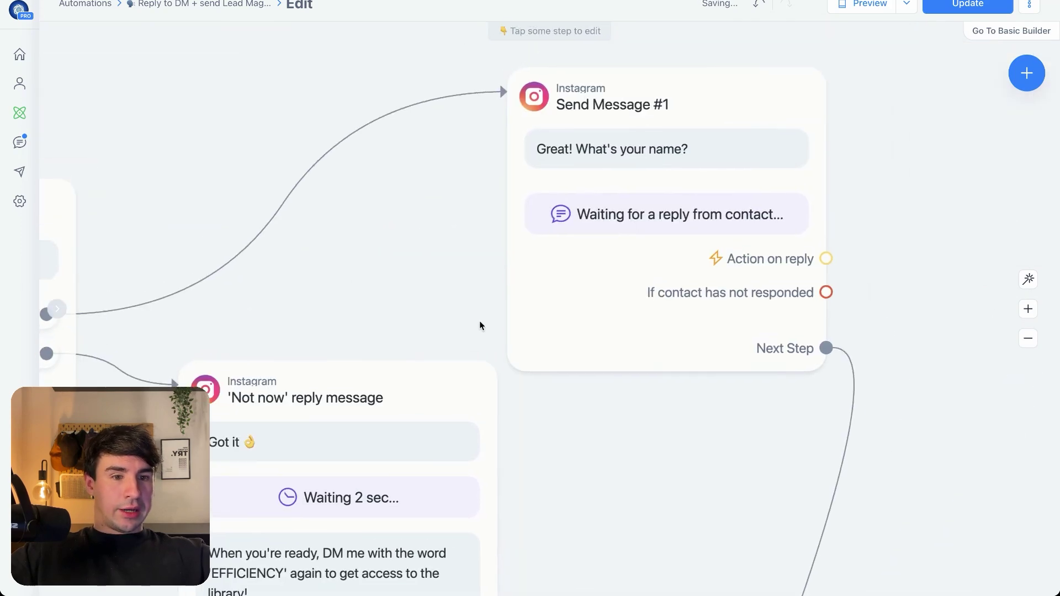
{"action": "scroll", "coordinate": [479, 325], "scroll_direction": "down", "scroll_amount": 10}
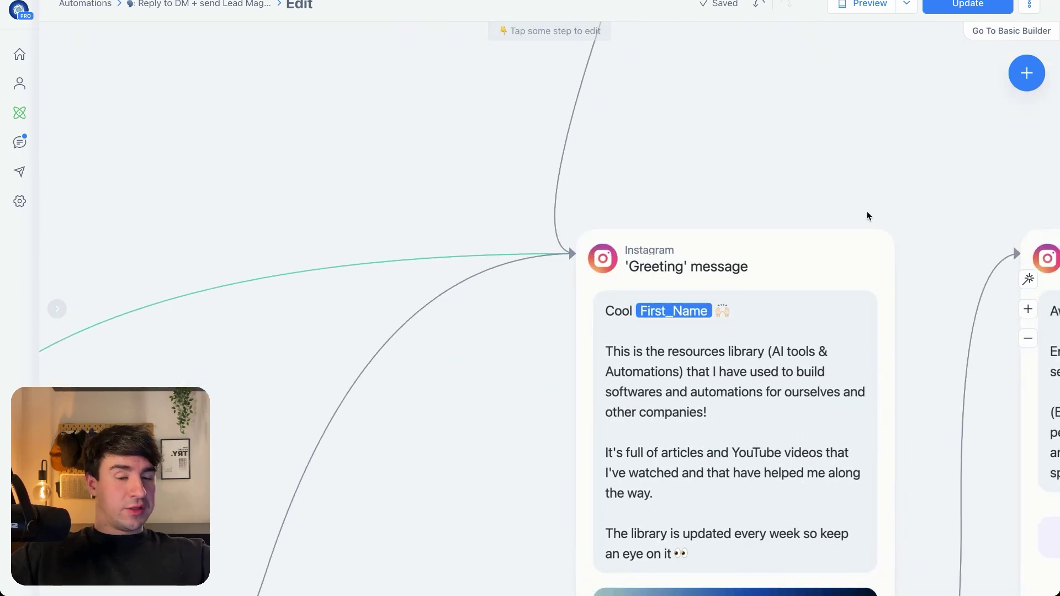
{"action": "scroll", "coordinate": [867, 215], "scroll_direction": "down", "scroll_amount": 5}
{"action": "left_click_drag", "start_coordinate": [776, 289], "coordinate": [639, 249]}
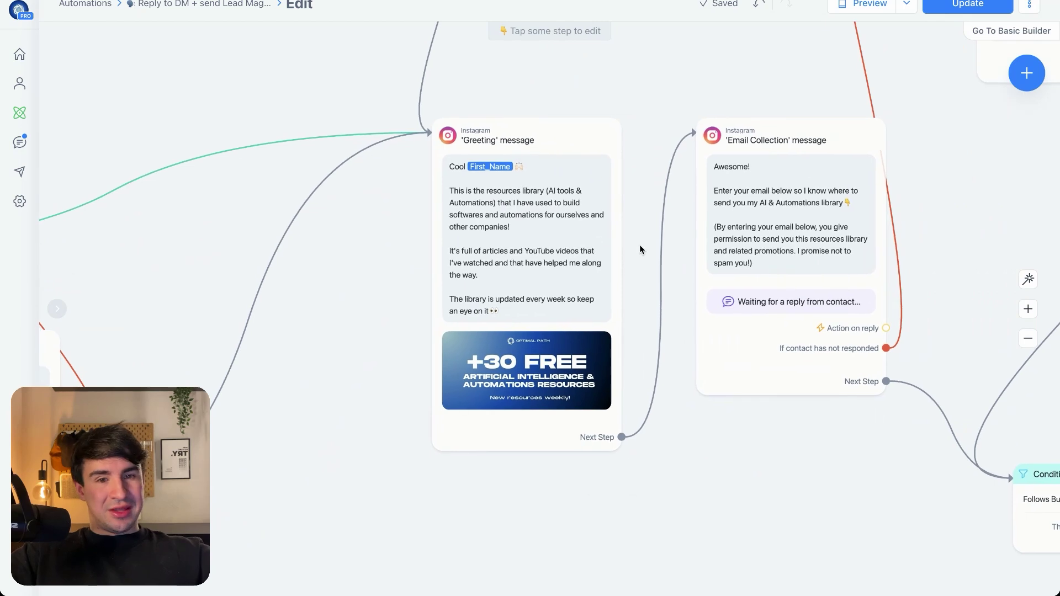
{"action": "scroll", "coordinate": [530, 232], "scroll_direction": "up", "scroll_amount": 3}
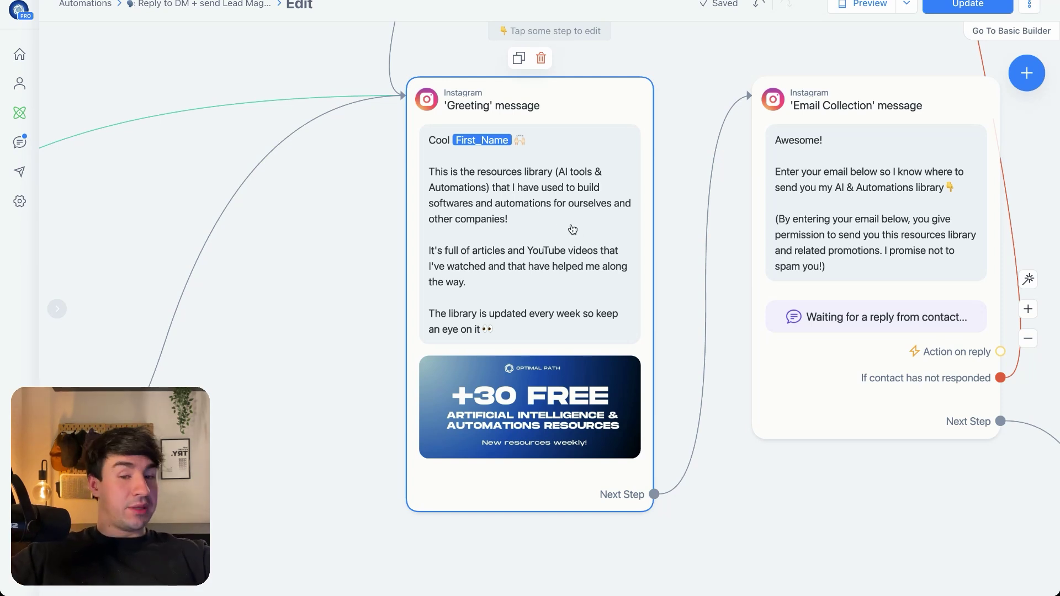
{"action": "scroll", "coordinate": [701, 438], "scroll_direction": "down", "scroll_amount": 5}
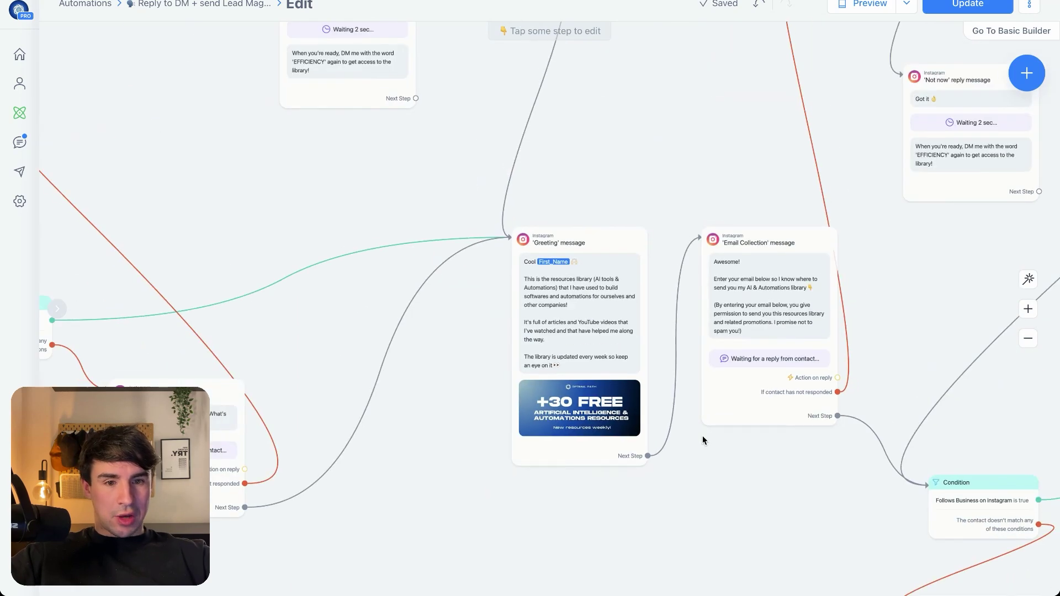
{"action": "scroll", "coordinate": [702, 435], "scroll_direction": "down", "scroll_amount": 3}
Add a new Instagram Send Message #3 after Greeting with text and image blocks
{"action": "left_click", "coordinate": [631, 345]}
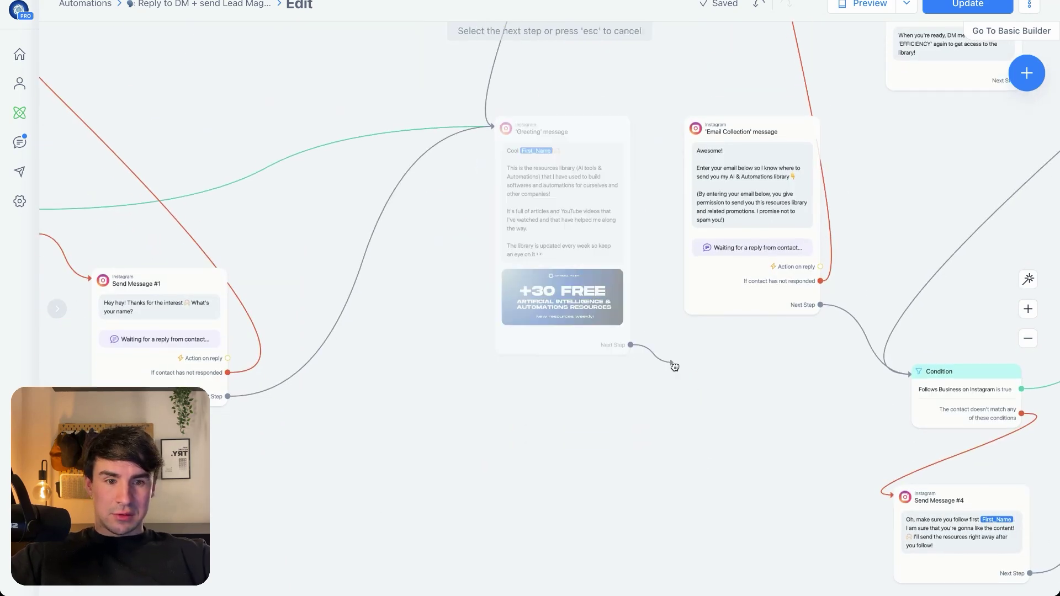
{"action": "left_click", "coordinate": [441, 456]}
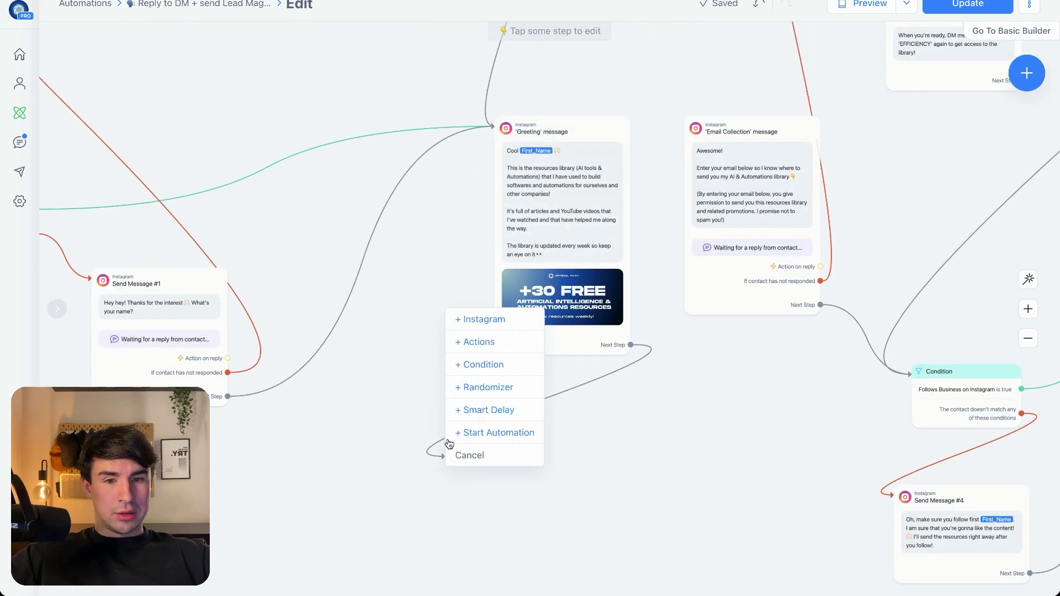
{"action": "left_click", "coordinate": [481, 329]}
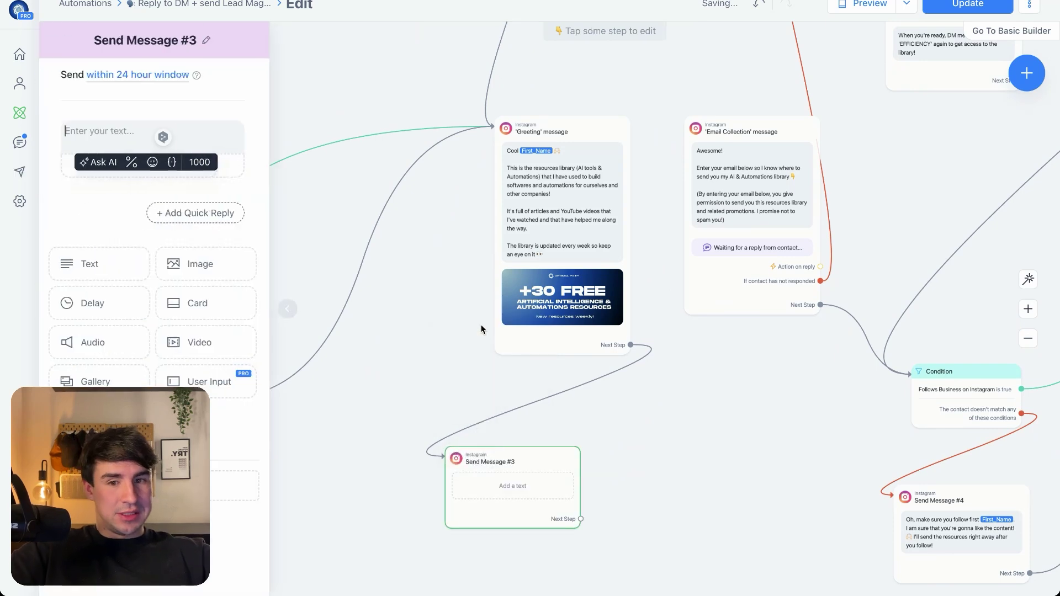
{"action": "left_click", "coordinate": [100, 274]}
{"action": "left_click", "coordinate": [203, 341]}
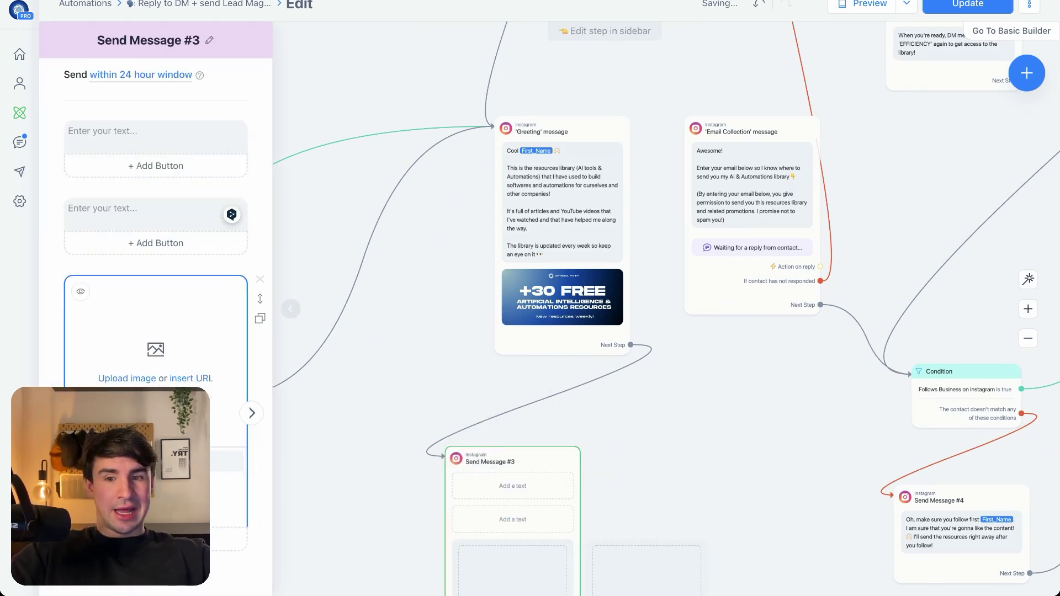
{"action": "left_click", "coordinate": [260, 201]}
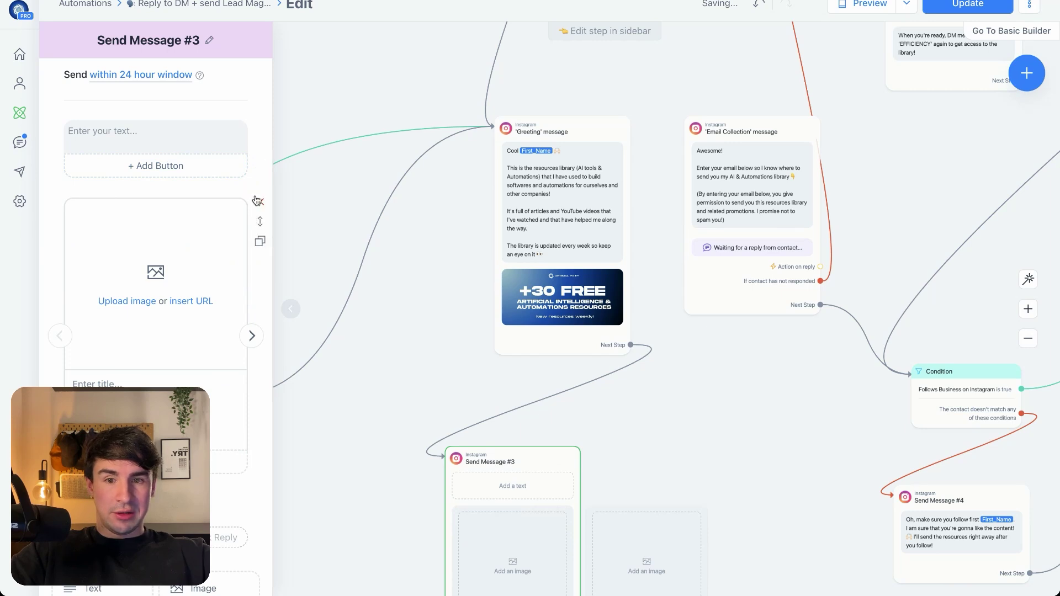
Replace the titled image card with a plain image block
{"action": "scroll", "coordinate": [259, 166], "scroll_direction": "down", "scroll_amount": 3}
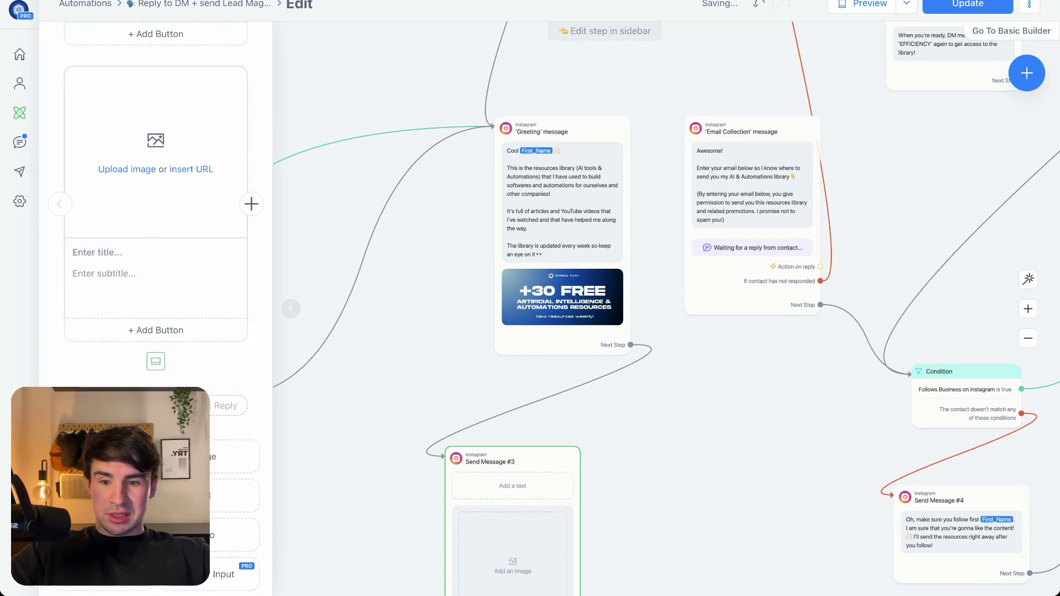
{"action": "scroll", "coordinate": [232, 441], "scroll_direction": "down", "scroll_amount": 1}
{"action": "left_click", "coordinate": [207, 424]}
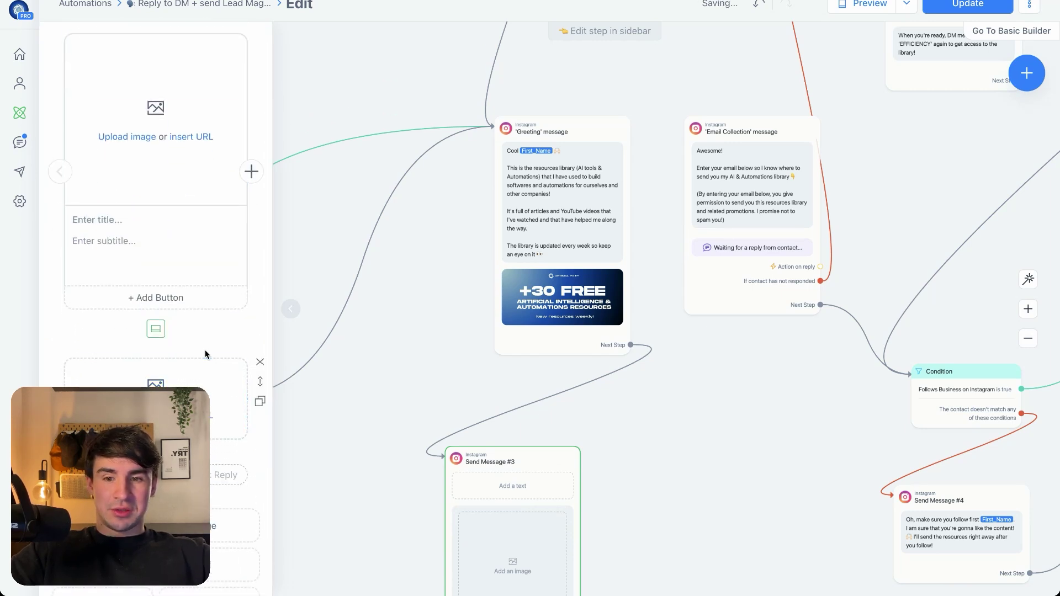
{"action": "scroll", "coordinate": [215, 276], "scroll_direction": "up", "scroll_amount": 2}
{"action": "left_click", "coordinate": [260, 135]}
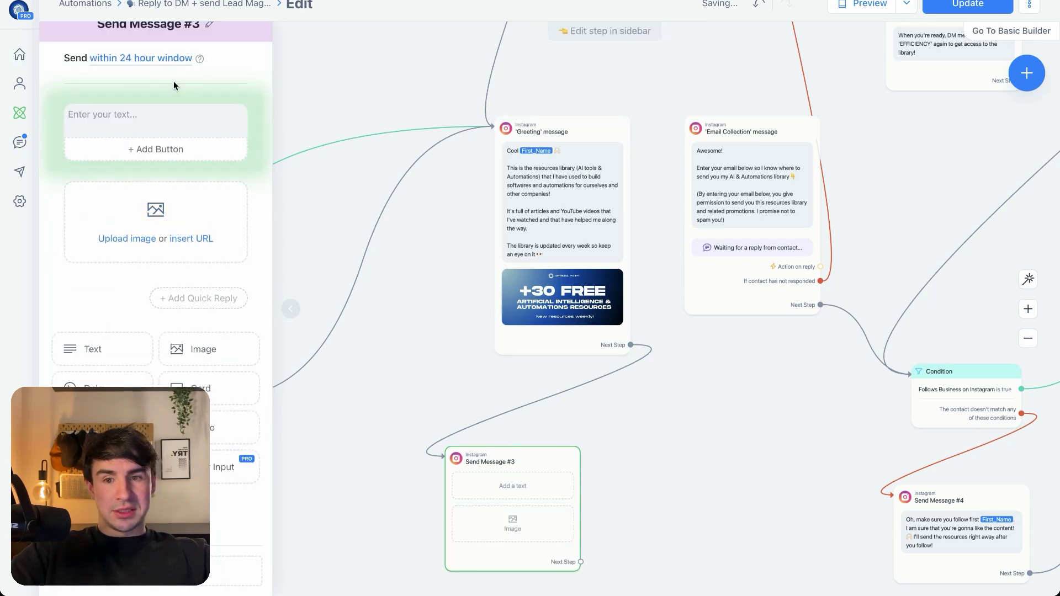
Write 'Hello!' as the message text, then delete the Send Message #3 step
{"action": "left_click", "coordinate": [166, 116]}
{"action": "type", "text": "Hello!"}
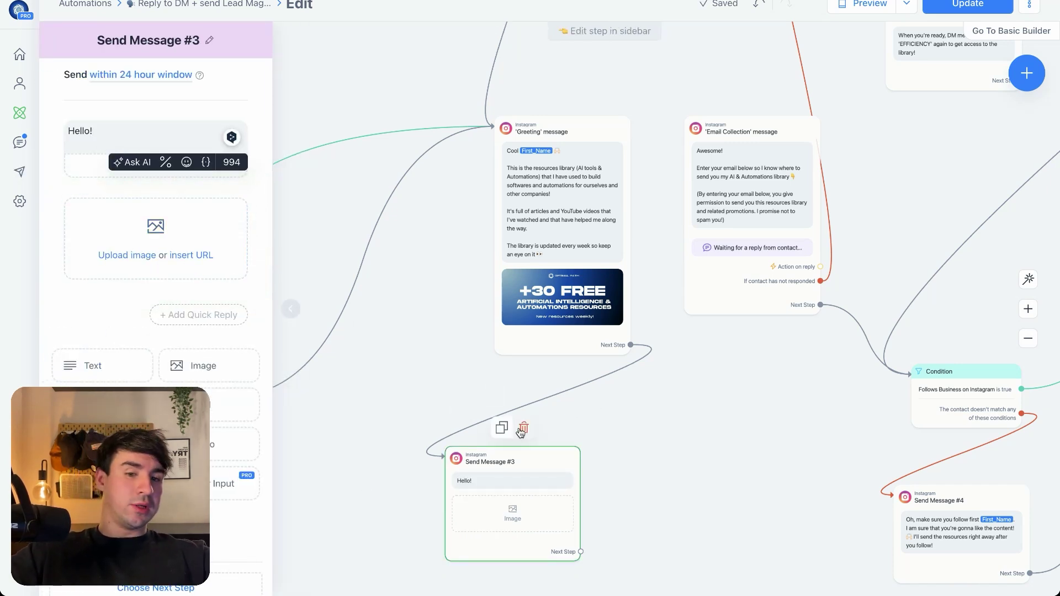
{"action": "left_click", "coordinate": [523, 428]}
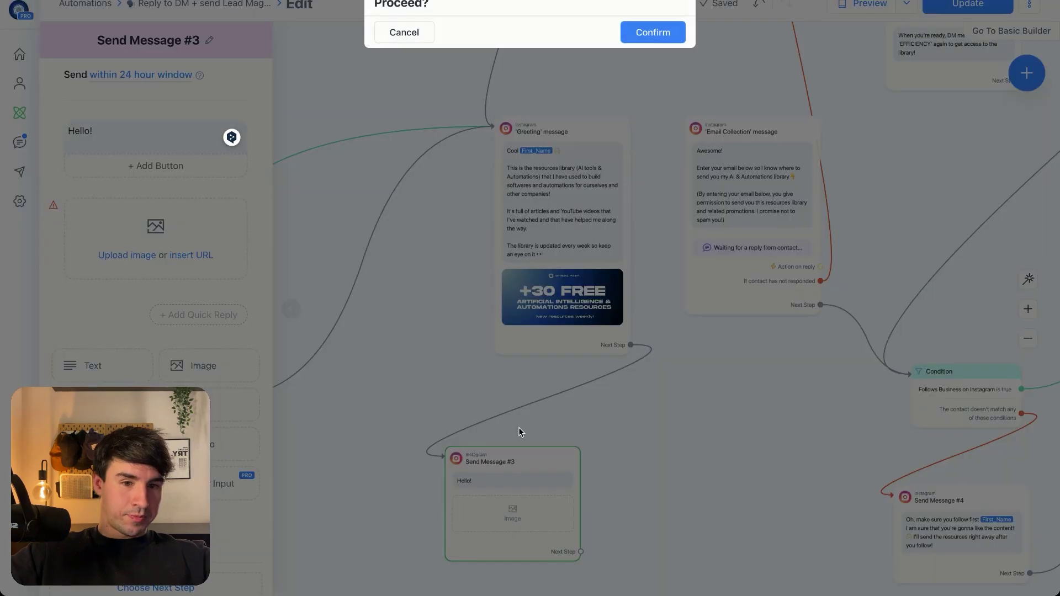
Confirm removing Send Message #3 and reconnect Greeting's Next Step to Email Collection
{"action": "left_click", "coordinate": [653, 32]}
{"action": "left_click_drag", "start_coordinate": [631, 345], "coordinate": [696, 130]}
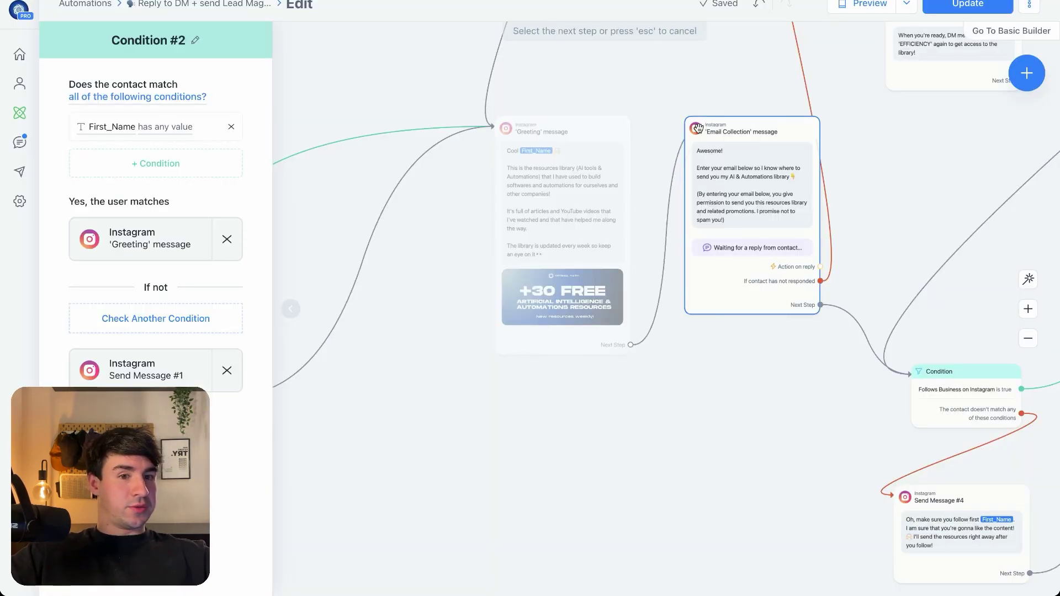
{"action": "scroll", "coordinate": [697, 132], "scroll_direction": "up", "scroll_amount": 2}
{"action": "left_click_drag", "start_coordinate": [955, 150], "coordinate": [733, 219]}
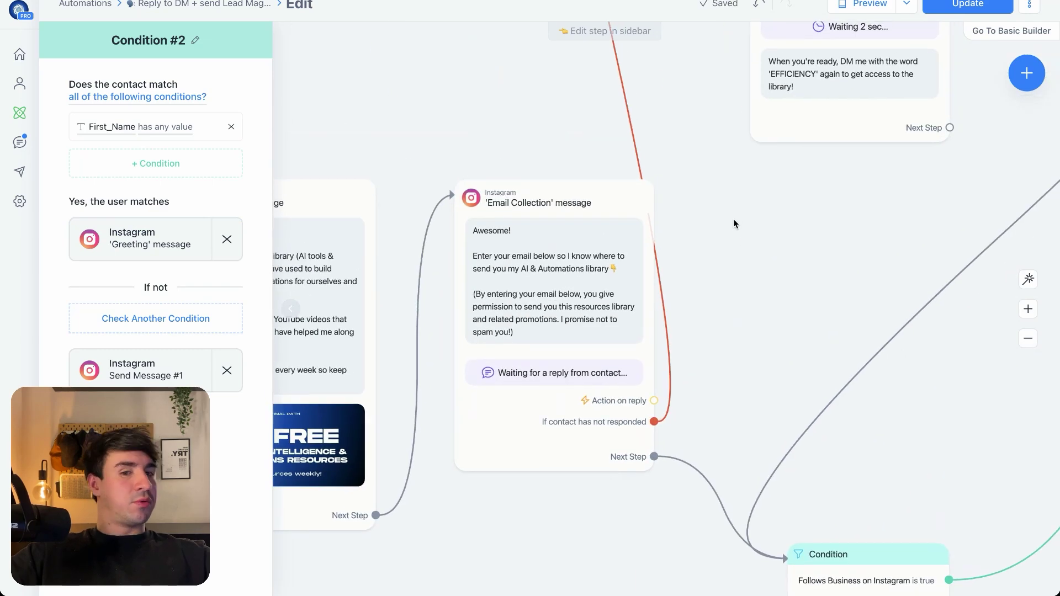
{"action": "scroll", "coordinate": [733, 219], "scroll_direction": "up", "scroll_amount": 1}
{"action": "scroll", "coordinate": [843, 176], "scroll_direction": "down", "scroll_amount": 1}
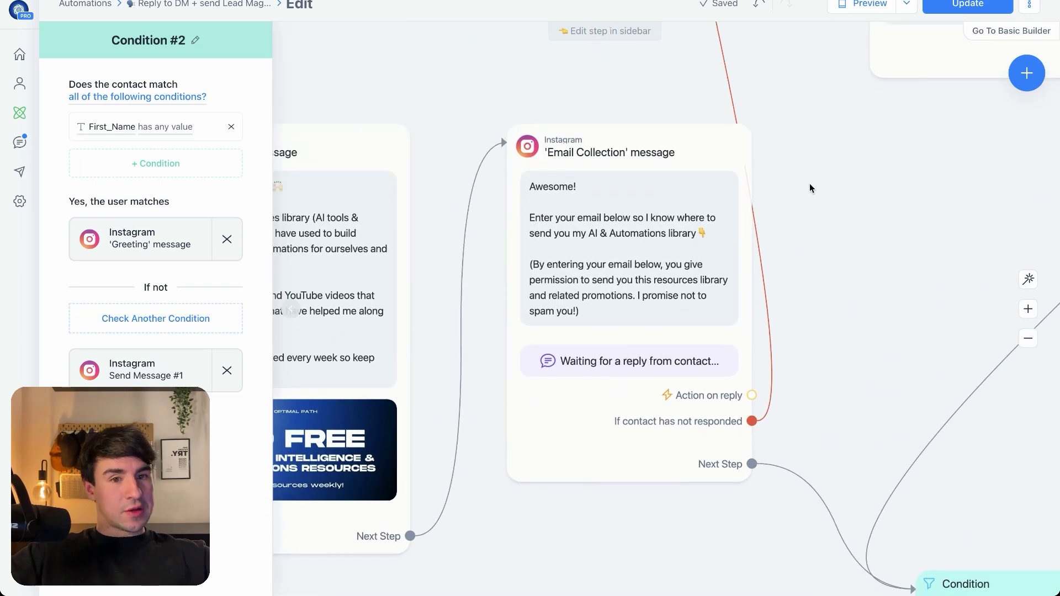
{"action": "left_click", "coordinate": [639, 184]}
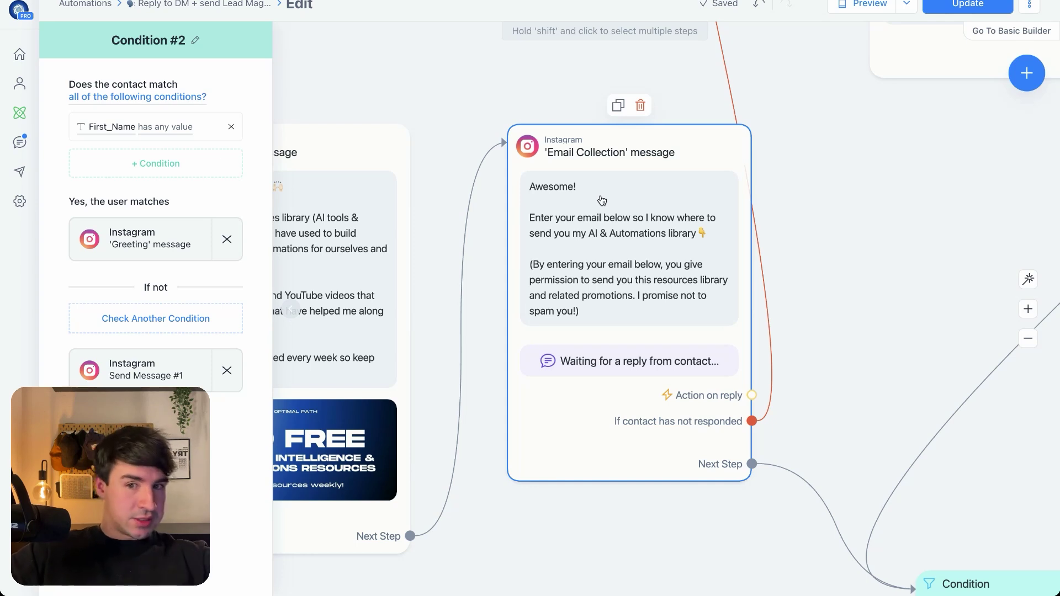
Review the Email Collection message's email reply settings, then close that panel
{"action": "left_click", "coordinate": [617, 298]}
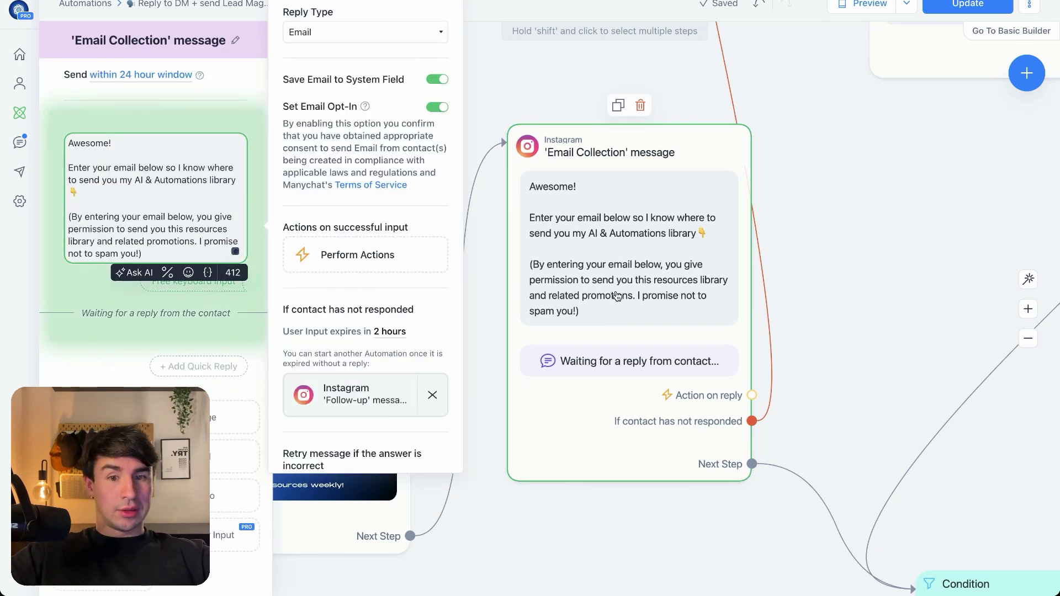
{"action": "scroll", "coordinate": [216, 468], "scroll_direction": "down", "scroll_amount": 2}
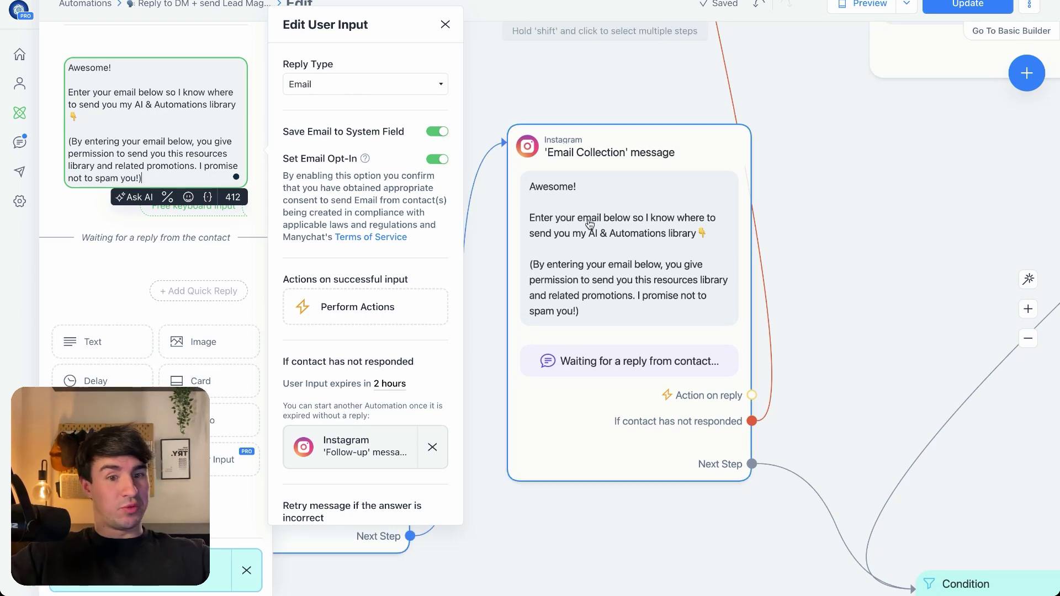
{"action": "scroll", "coordinate": [729, 363], "scroll_direction": "down", "scroll_amount": 4}
{"action": "scroll", "coordinate": [811, 329], "scroll_direction": "down", "scroll_amount": 3}
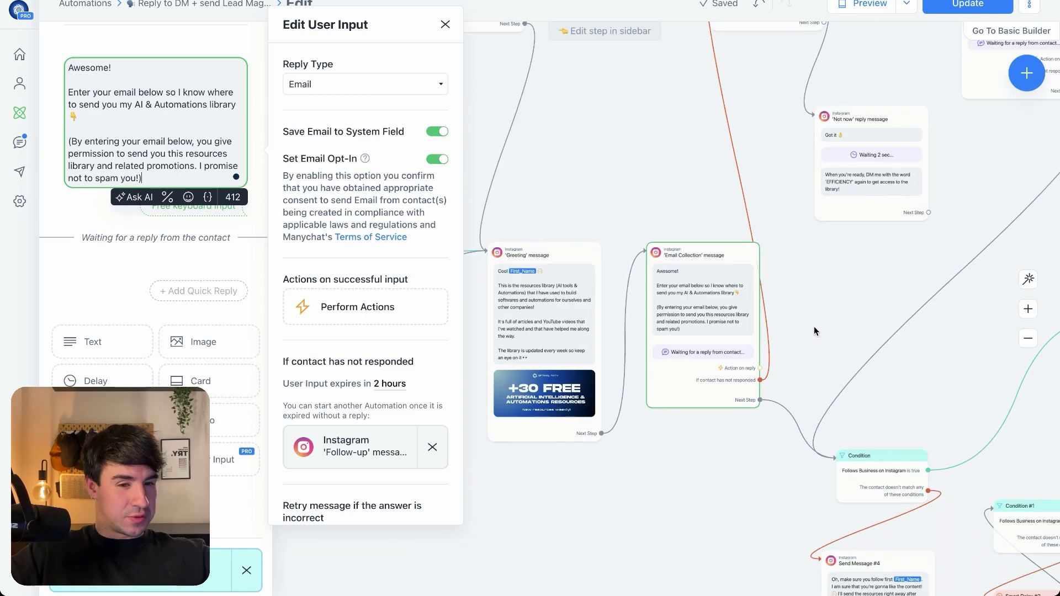
{"action": "left_click", "coordinate": [618, 170]}
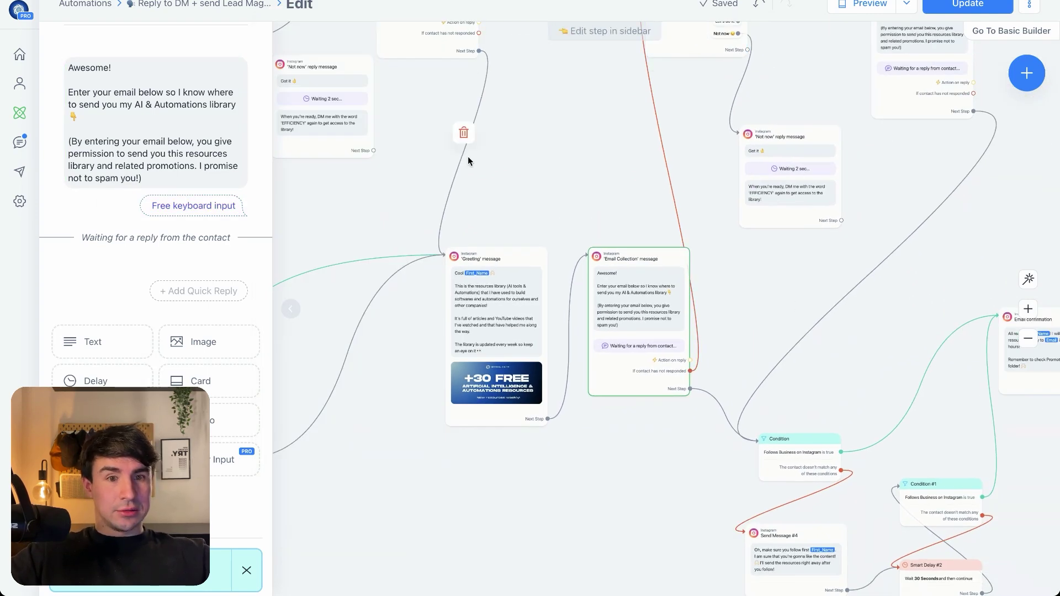
Inspect the Follow-up and Email Collection messages, then close the editor
{"action": "left_click_drag", "start_coordinate": [468, 156], "coordinate": [478, 389]}
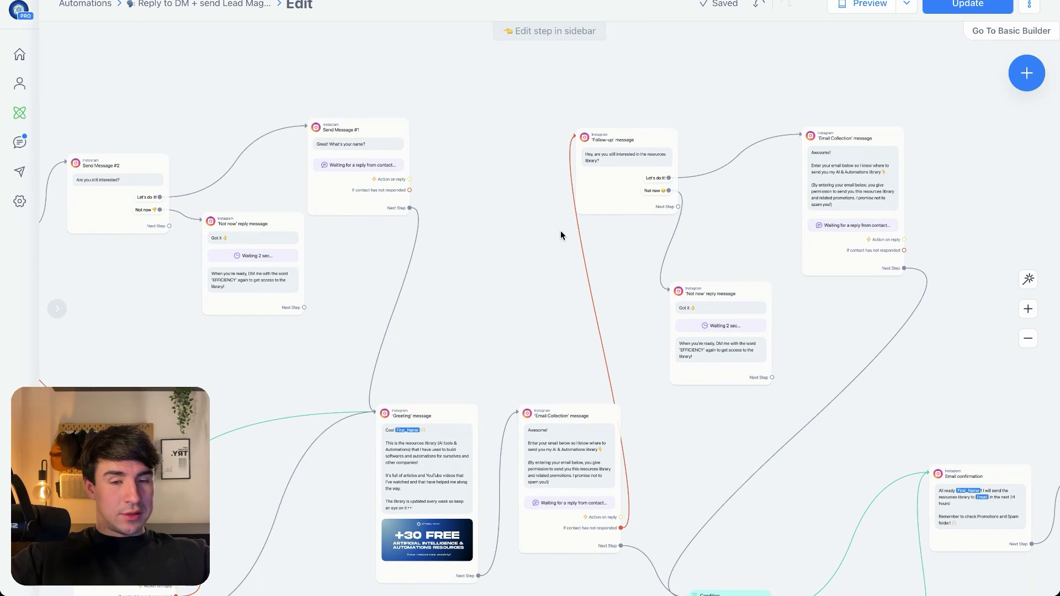
{"action": "scroll", "coordinate": [561, 230], "scroll_direction": "up", "scroll_amount": 4}
{"action": "left_click_drag", "start_coordinate": [721, 279], "coordinate": [571, 496]}
{"action": "left_click", "coordinate": [499, 320]}
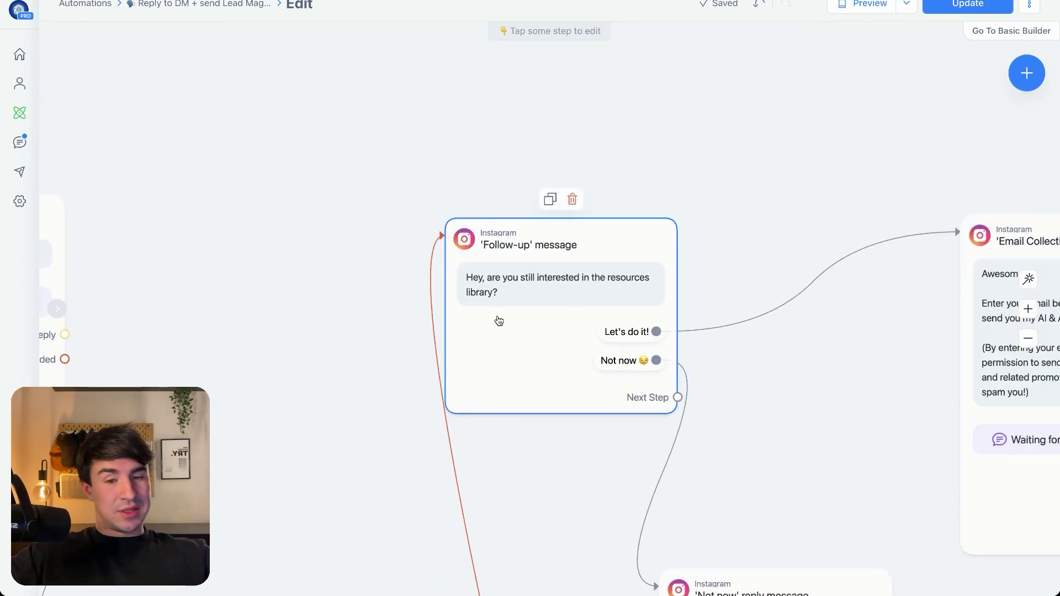
{"action": "scroll", "coordinate": [537, 371], "scroll_direction": "down", "scroll_amount": 10}
{"action": "left_click", "coordinate": [337, 418]}
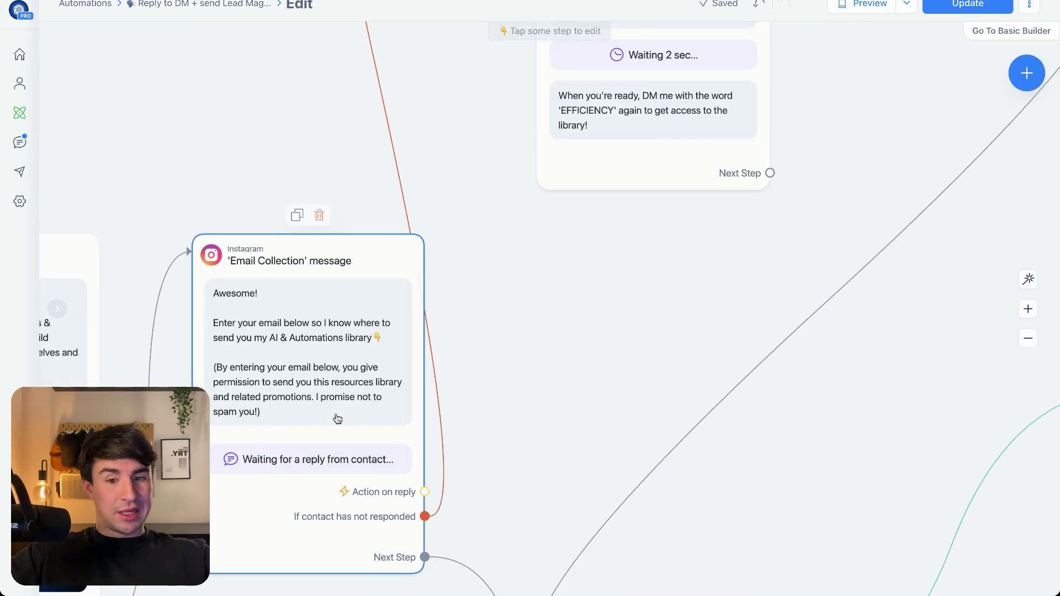
{"action": "left_click", "coordinate": [337, 419]}
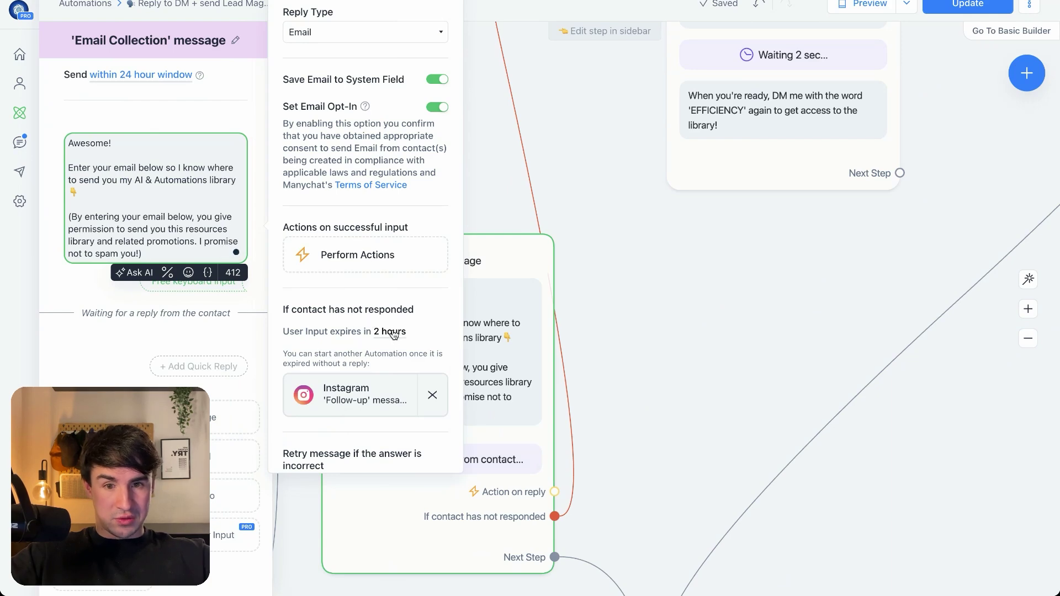
{"action": "left_click", "coordinate": [353, 395]}
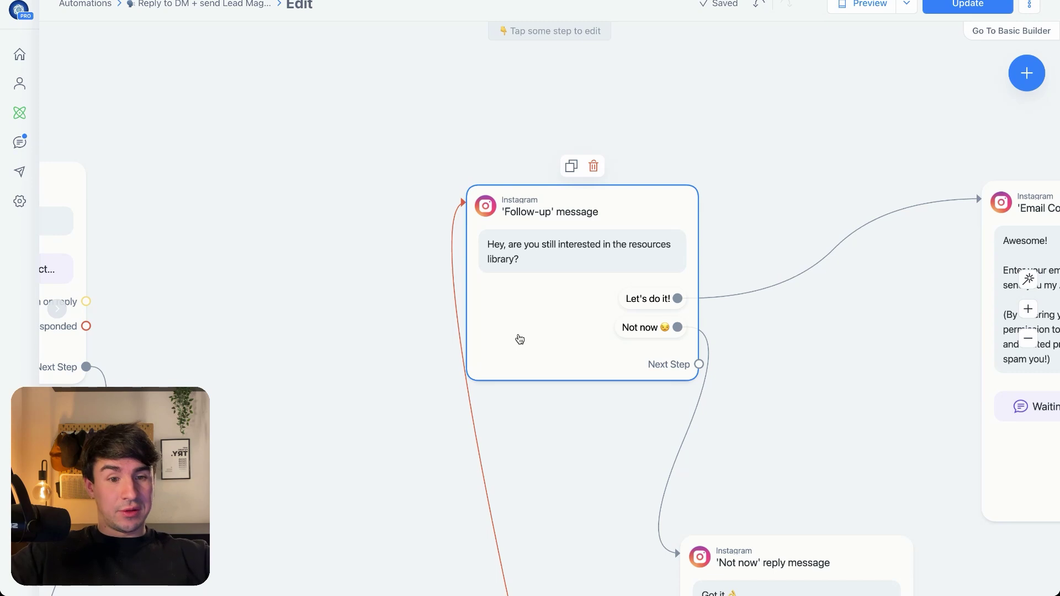
{"action": "left_click", "coordinate": [816, 329]}
Zoom out to view the entire automation flow on the canvas
{"action": "scroll", "coordinate": [773, 320], "scroll_direction": "right", "scroll_amount": 4}
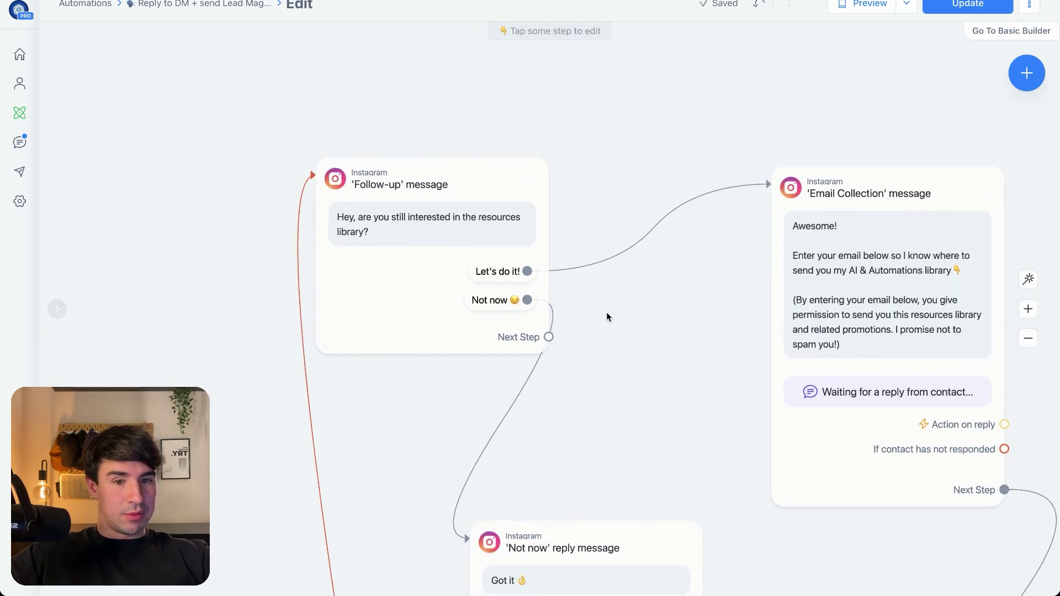
{"action": "scroll", "coordinate": [654, 276], "scroll_direction": "right", "scroll_amount": 4}
{"action": "scroll", "coordinate": [654, 276], "scroll_direction": "down", "scroll_amount": 3}
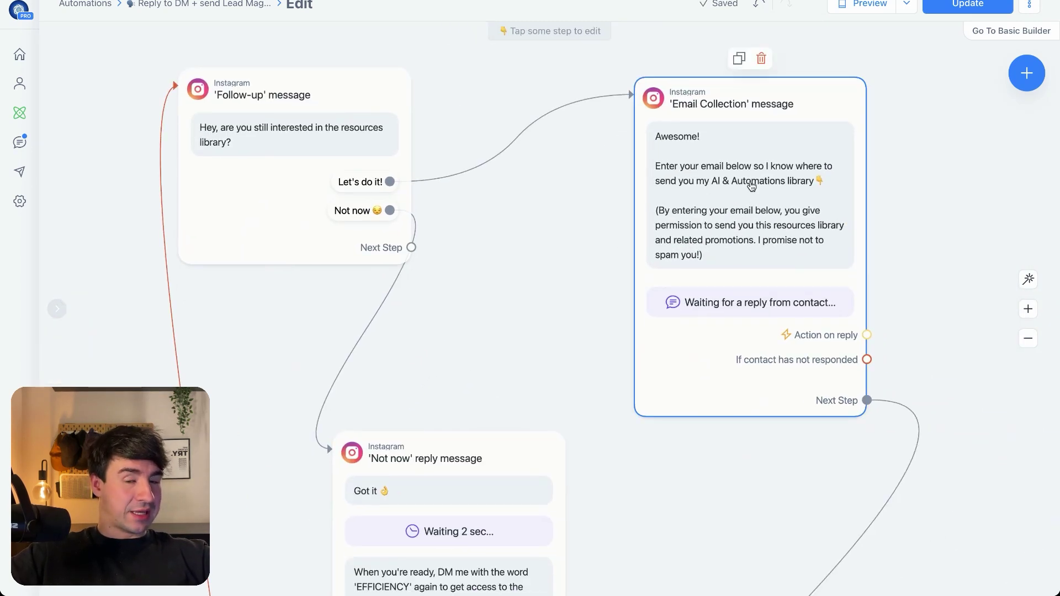
{"action": "scroll", "coordinate": [554, 264], "scroll_direction": "down", "scroll_amount": 3}
{"action": "scroll", "coordinate": [457, 237], "scroll_direction": "right", "scroll_amount": 2}
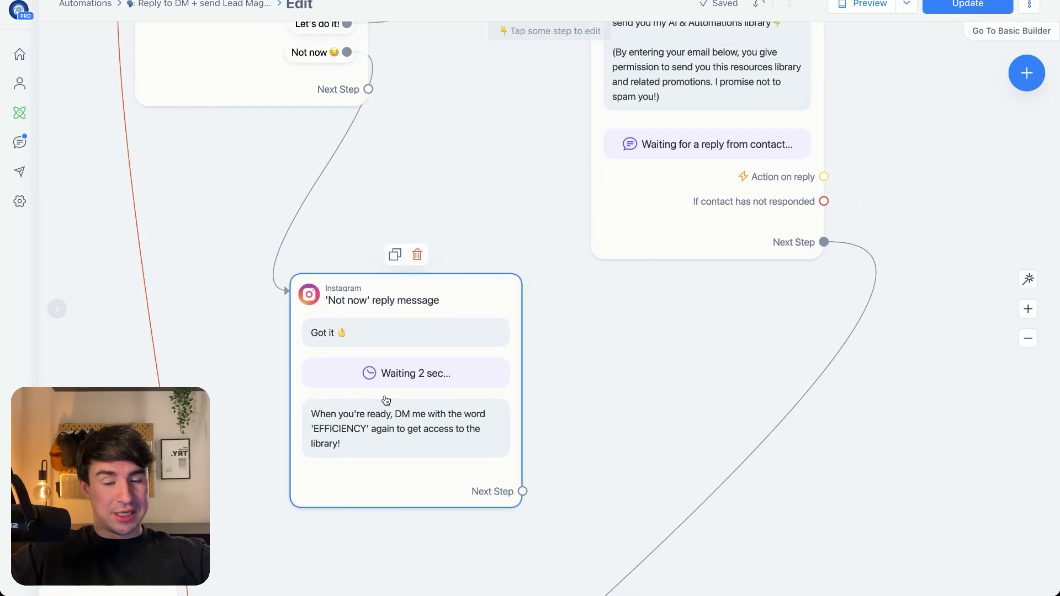
{"action": "scroll", "coordinate": [710, 236], "scroll_direction": "down", "scroll_amount": 4}
{"action": "scroll", "coordinate": [710, 236], "scroll_direction": "left", "scroll_amount": 2}
{"action": "scroll", "coordinate": [819, 277], "scroll_direction": "down", "scroll_amount": 5}
{"action": "scroll", "coordinate": [816, 310], "scroll_direction": "up", "scroll_amount": 1}
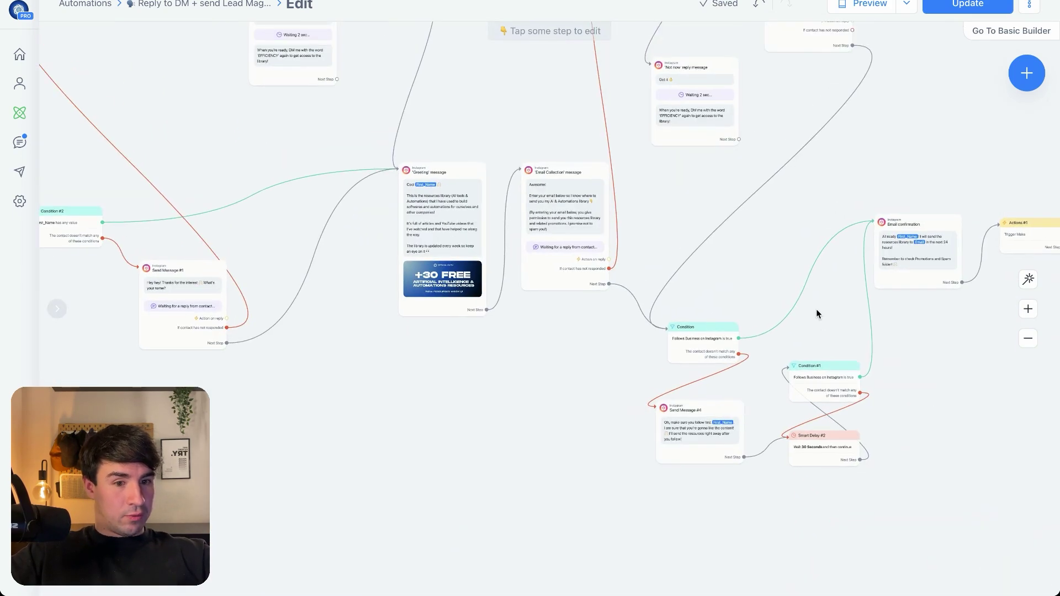
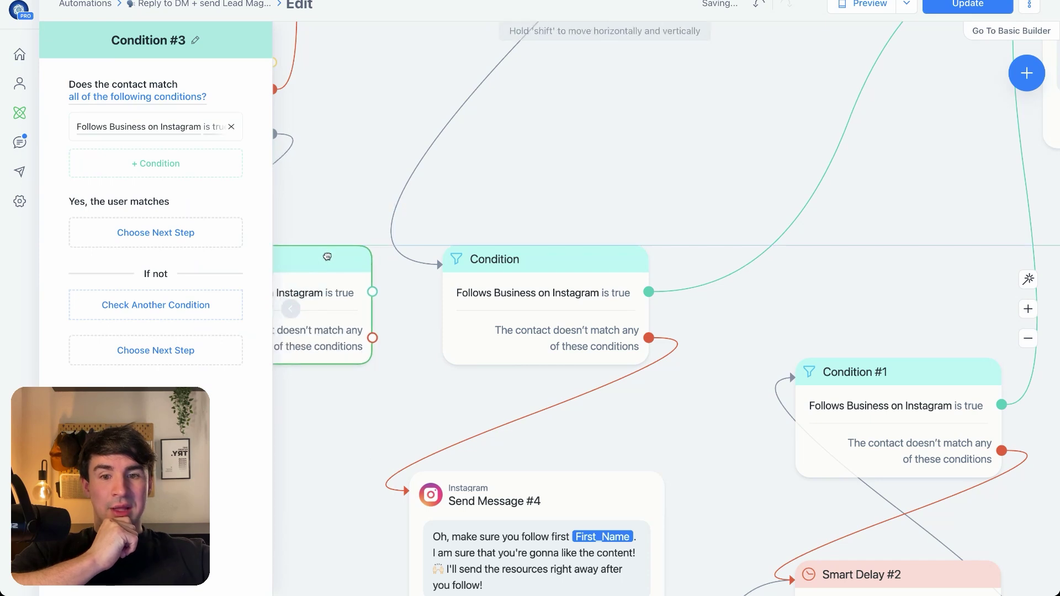
Move Condition #3 up beside the original follow-check Condition and select the Send Message #4 reminder
{"action": "left_click_drag", "start_coordinate": [430, 242], "coordinate": [713, 210]}
{"action": "left_click_drag", "start_coordinate": [612, 229], "coordinate": [494, 201]}
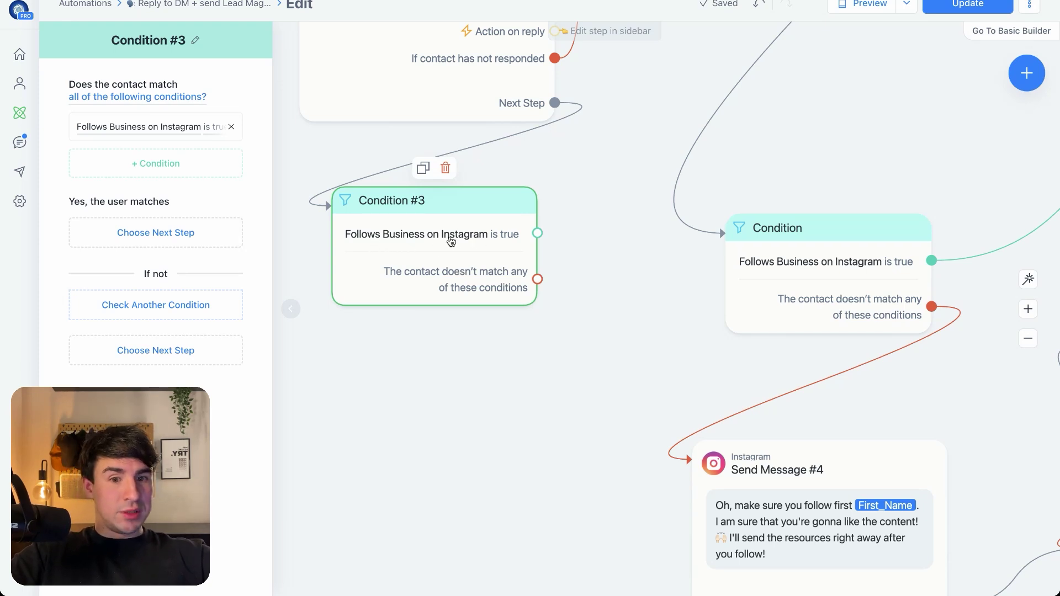
{"action": "scroll", "coordinate": [582, 331], "scroll_direction": "right", "scroll_amount": 10}
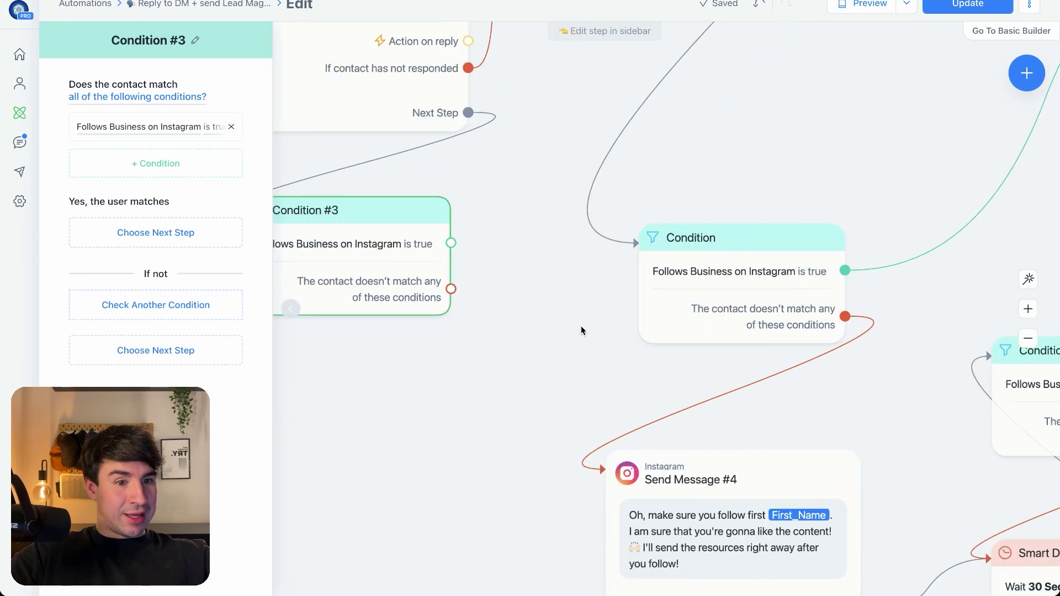
{"action": "scroll", "coordinate": [584, 213], "scroll_direction": "up", "scroll_amount": 5}
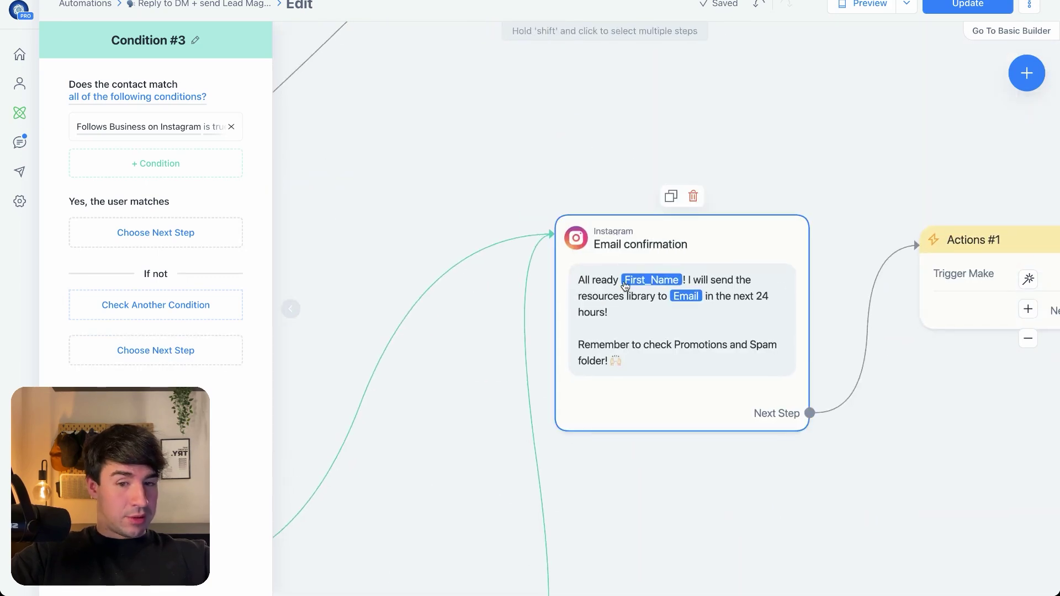
{"action": "scroll", "coordinate": [372, 249], "scroll_direction": "left", "scroll_amount": 10}
{"action": "scroll", "coordinate": [372, 249], "scroll_direction": "down", "scroll_amount": 5}
{"action": "scroll", "coordinate": [824, 29], "scroll_direction": "left", "scroll_amount": 10}
{"action": "scroll", "coordinate": [824, 29], "scroll_direction": "down", "scroll_amount": 3}
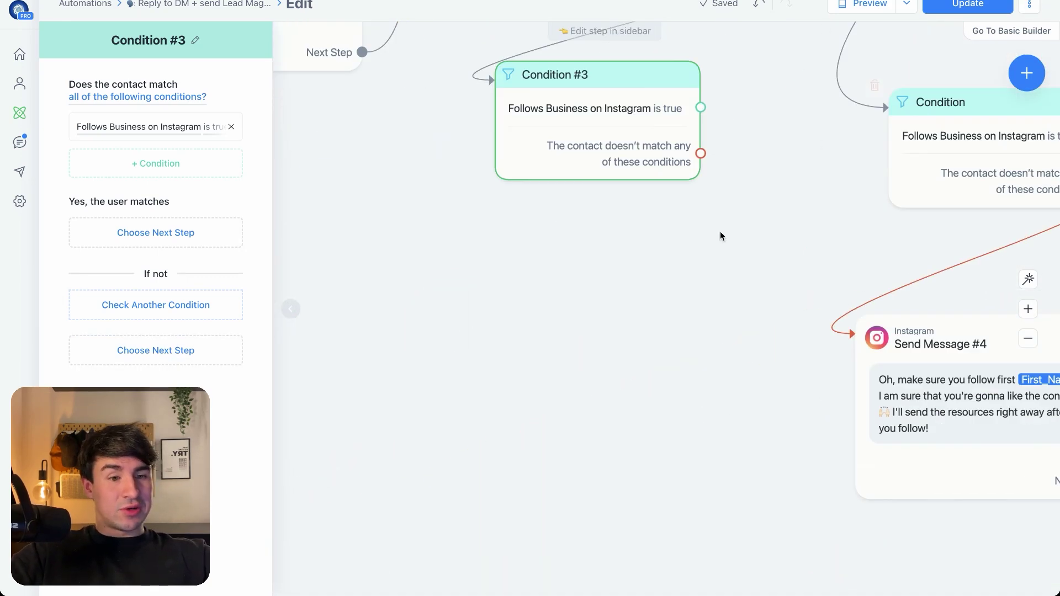
{"action": "left_click_drag", "start_coordinate": [720, 231], "coordinate": [608, 167]}
{"action": "scroll", "coordinate": [628, 244], "scroll_direction": "up", "scroll_amount": 3}
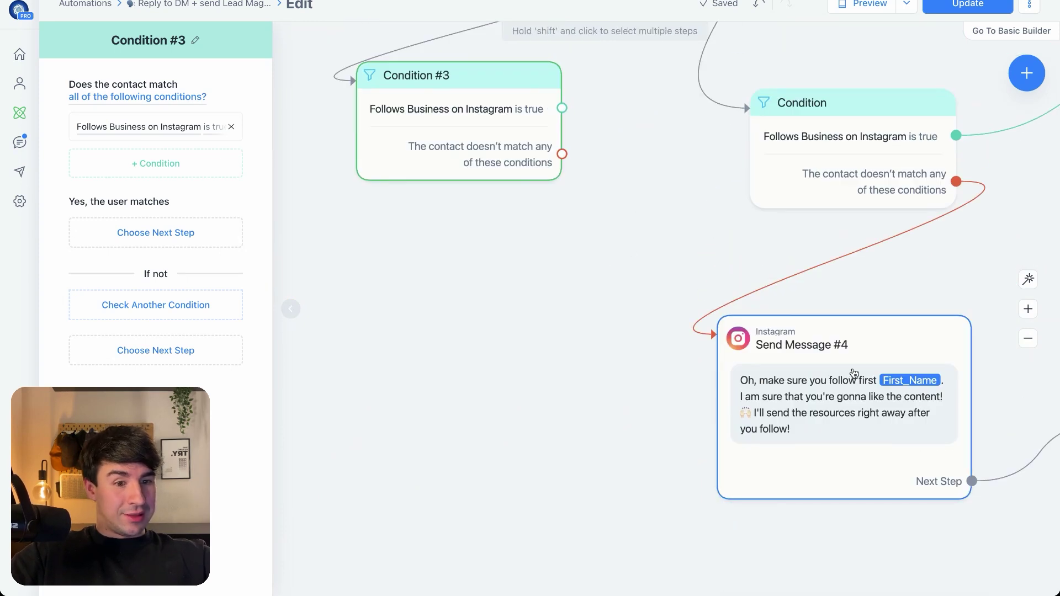
{"action": "left_click", "coordinate": [834, 302]}
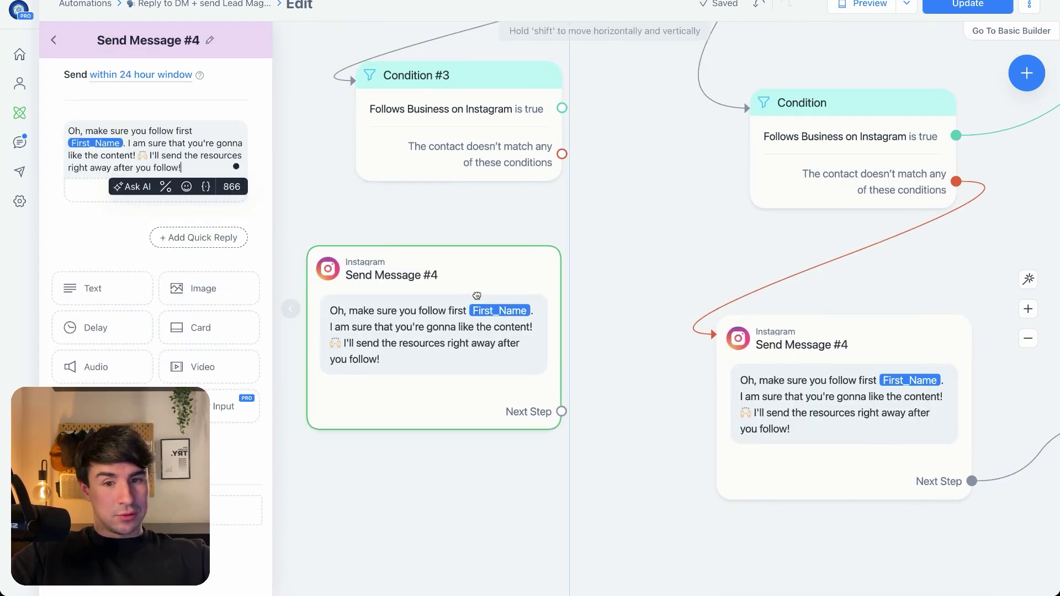
Duplicate the Send Message #4 reminder and link Condition #3's no-match path to the copy
{"action": "left_click", "coordinate": [513, 293]}
{"action": "left_click_drag", "start_coordinate": [566, 112], "coordinate": [381, 275]}
{"action": "left_click", "coordinate": [635, 219]}
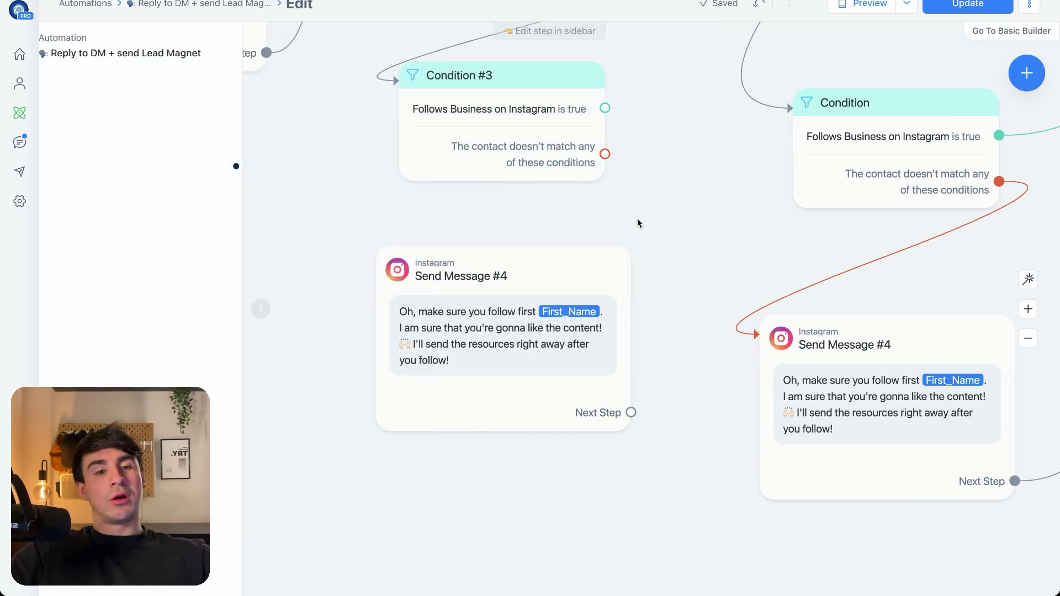
{"action": "left_click_drag", "start_coordinate": [606, 108], "coordinate": [497, 287]}
{"action": "left_click", "coordinate": [660, 117]}
{"action": "scroll", "coordinate": [490, 324], "scroll_direction": "down", "scroll_amount": 5}
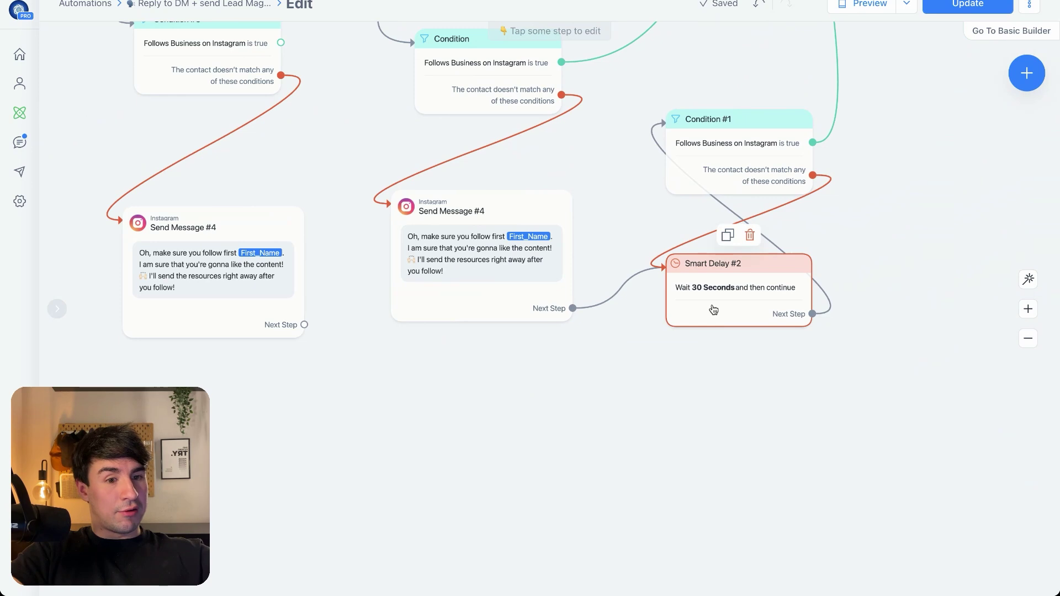
{"action": "scroll", "coordinate": [713, 309], "scroll_direction": "up", "scroll_amount": 3}
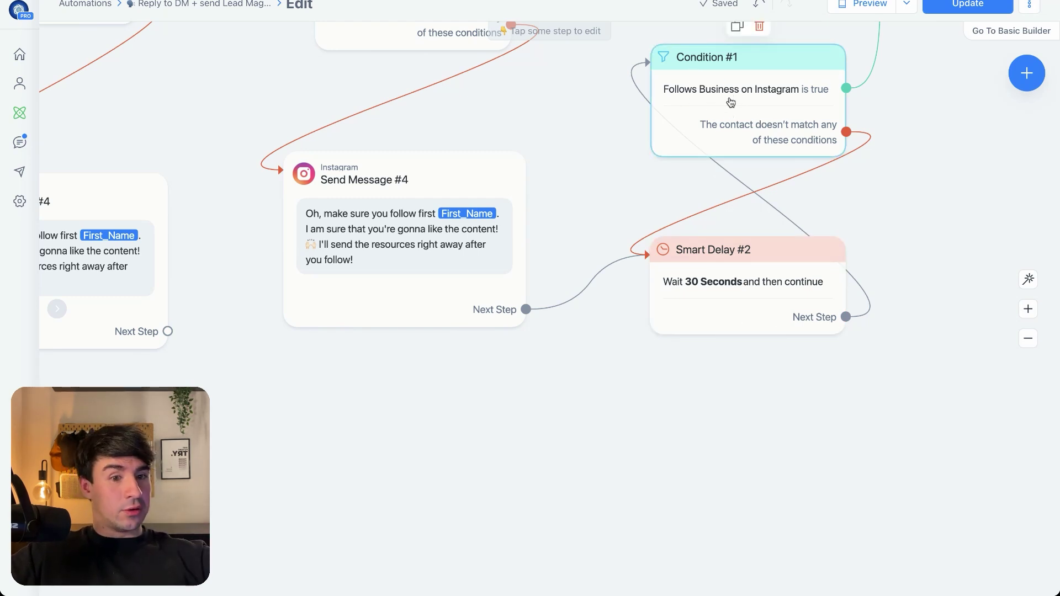
Link Condition #1's no-match path to Smart Delay #2
{"action": "left_click_drag", "start_coordinate": [925, 125], "coordinate": [645, 518]}
{"action": "left_click_drag", "start_coordinate": [634, 414], "coordinate": [665, 113]}
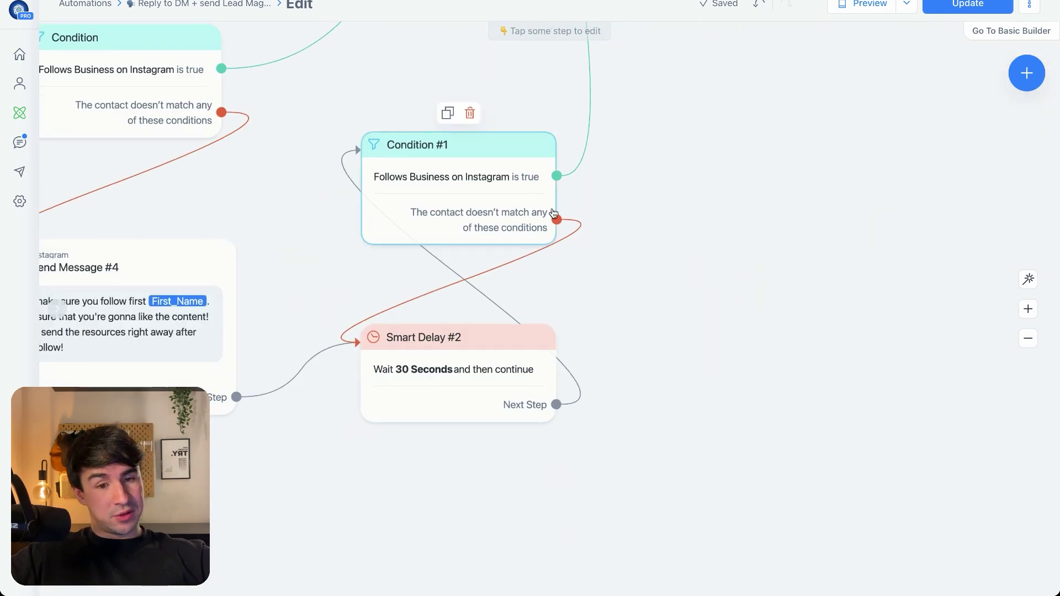
{"action": "left_click_drag", "start_coordinate": [556, 219], "coordinate": [408, 374]}
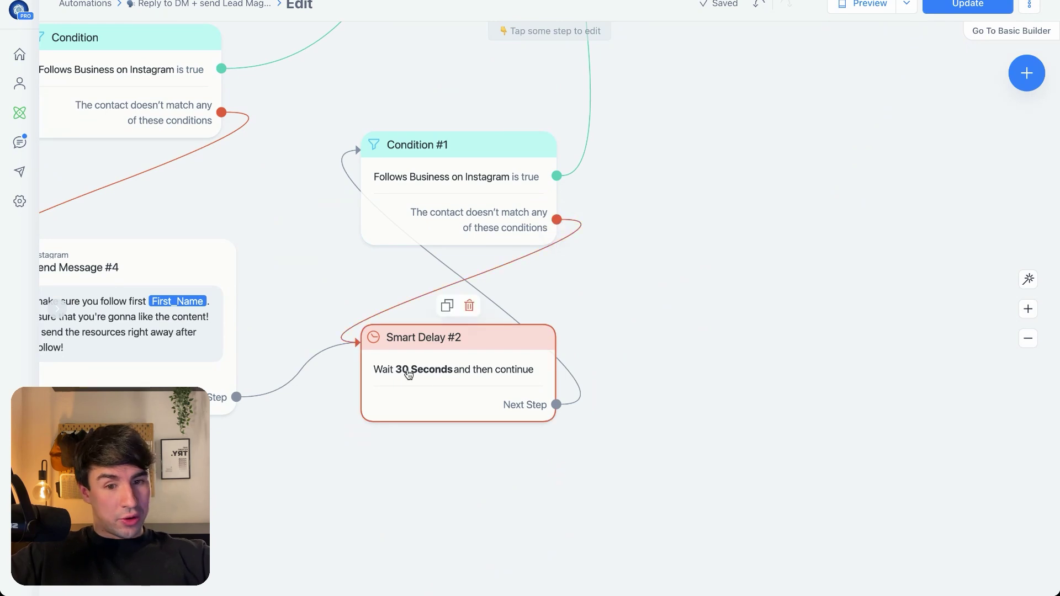
{"action": "left_click_drag", "start_coordinate": [599, 432], "coordinate": [643, 424]}
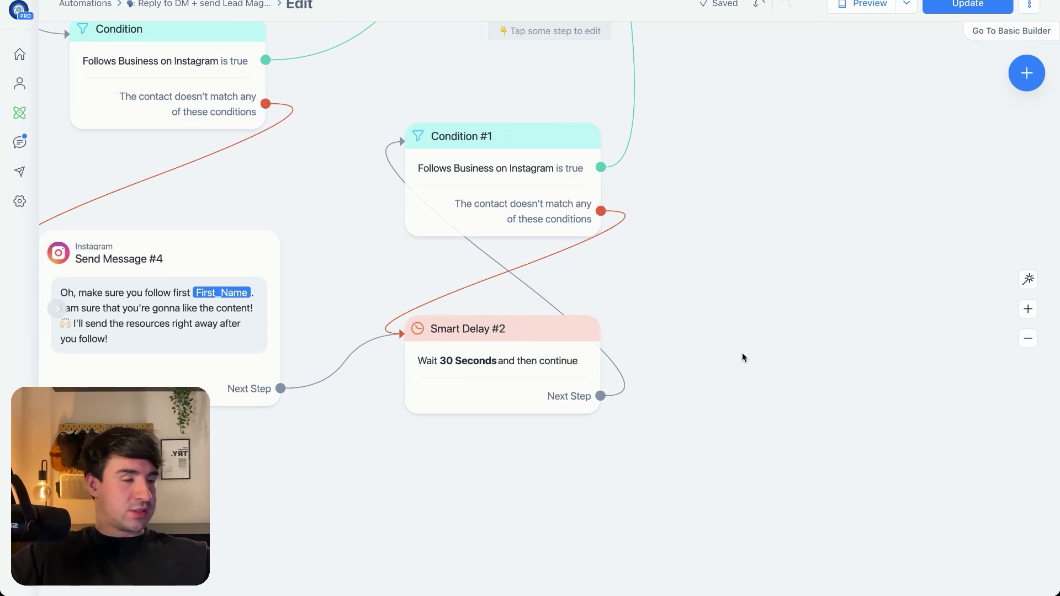
{"action": "scroll", "coordinate": [839, 265], "scroll_direction": "up", "scroll_amount": 10}
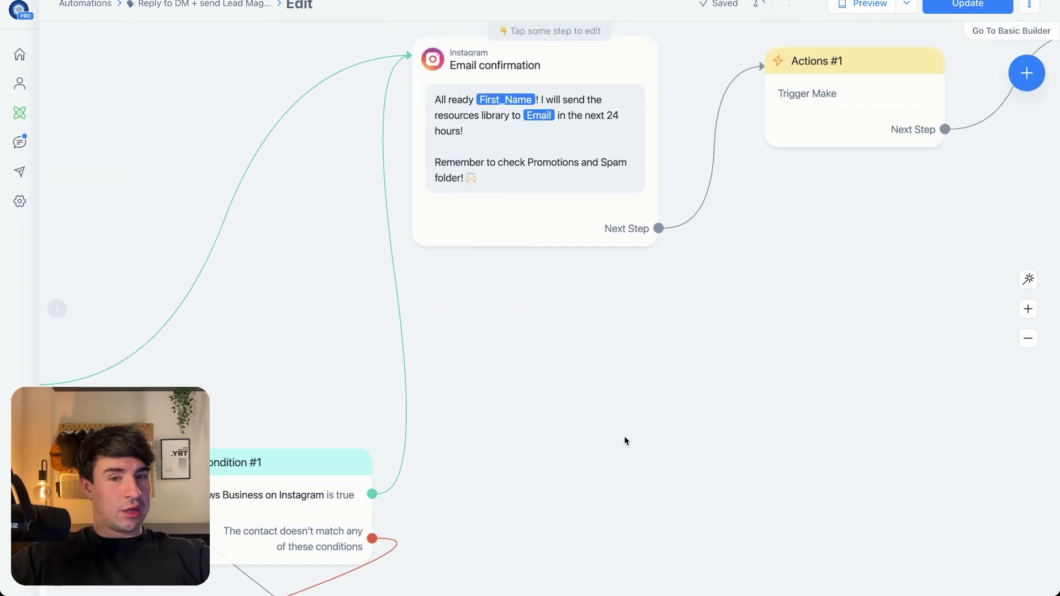
{"action": "scroll", "coordinate": [623, 440], "scroll_direction": "down", "scroll_amount": 10}
{"action": "scroll", "coordinate": [229, 417], "scroll_direction": "up", "scroll_amount": 8}
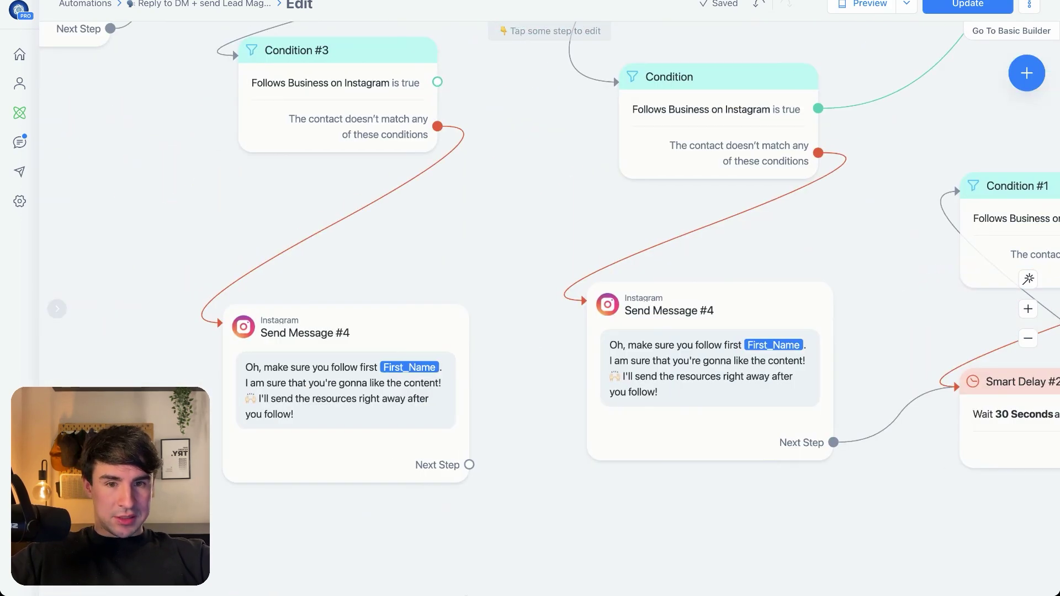
Delete Condition #3, connect the reply step to the original Condition, and delete the duplicate reminder
{"action": "left_click", "coordinate": [420, 371]}
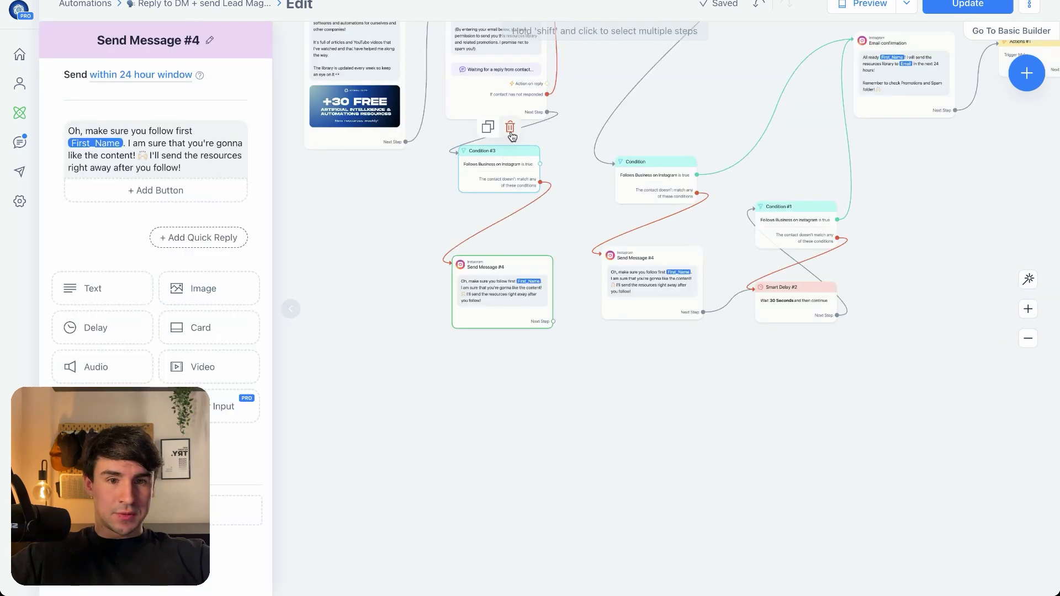
{"action": "left_click", "coordinate": [509, 124]}
{"action": "left_click", "coordinate": [660, 16]}
{"action": "left_click", "coordinate": [547, 112]}
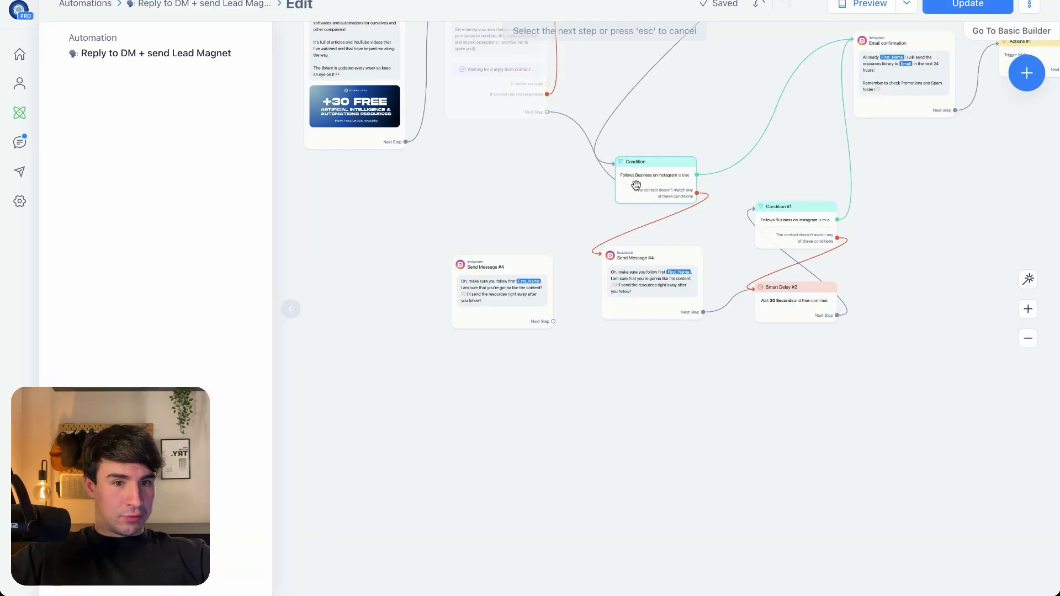
{"action": "left_click", "coordinate": [636, 187]}
{"action": "left_click", "coordinate": [518, 241]}
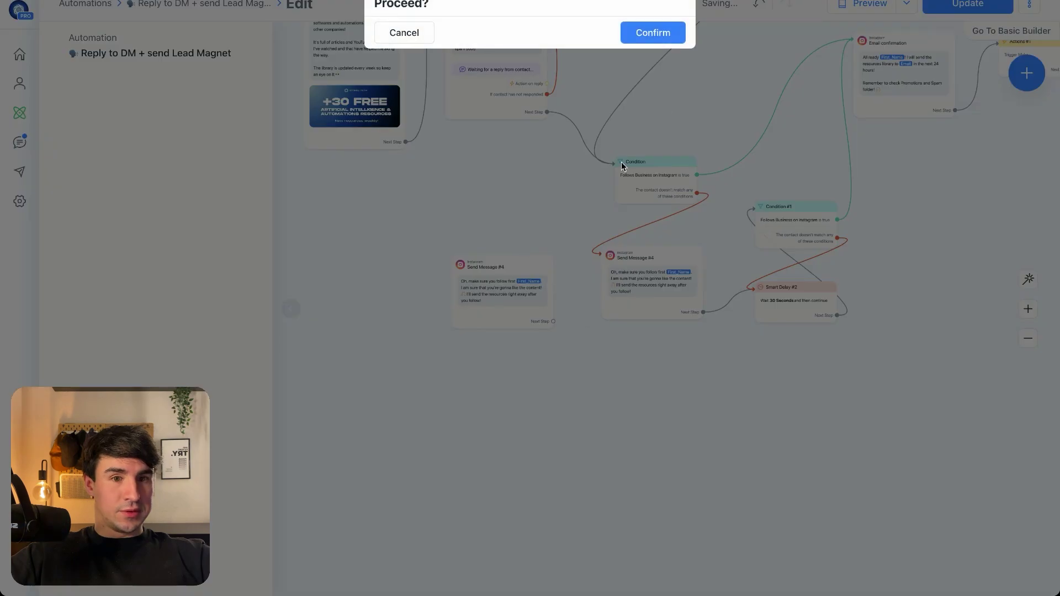
{"action": "left_click", "coordinate": [653, 31]}
{"action": "scroll", "coordinate": [572, 353], "scroll_direction": "up", "scroll_amount": 5}
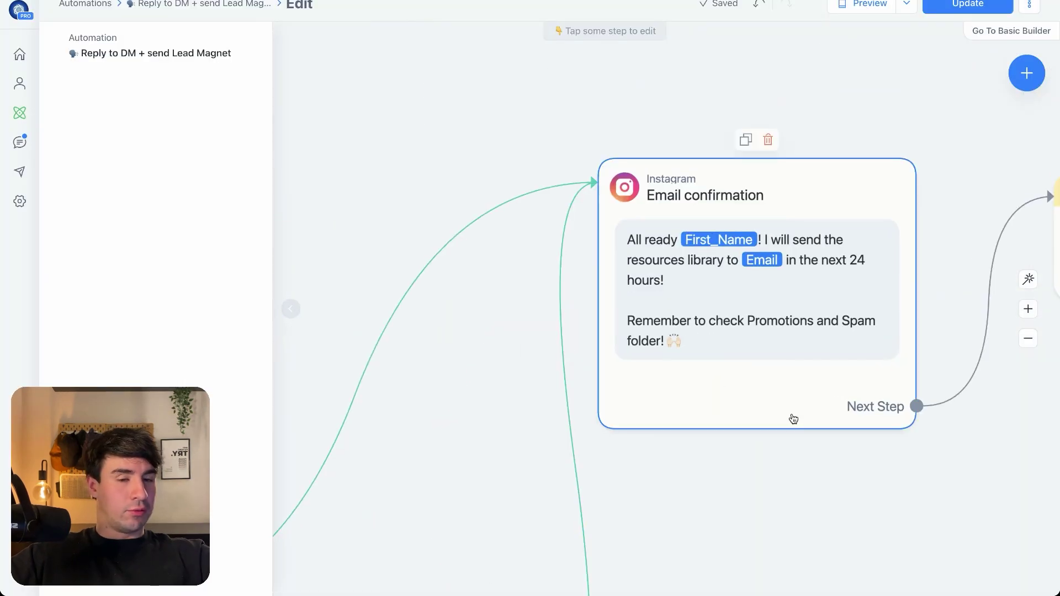
{"action": "scroll", "coordinate": [793, 419], "scroll_direction": "right", "scroll_amount": 5}
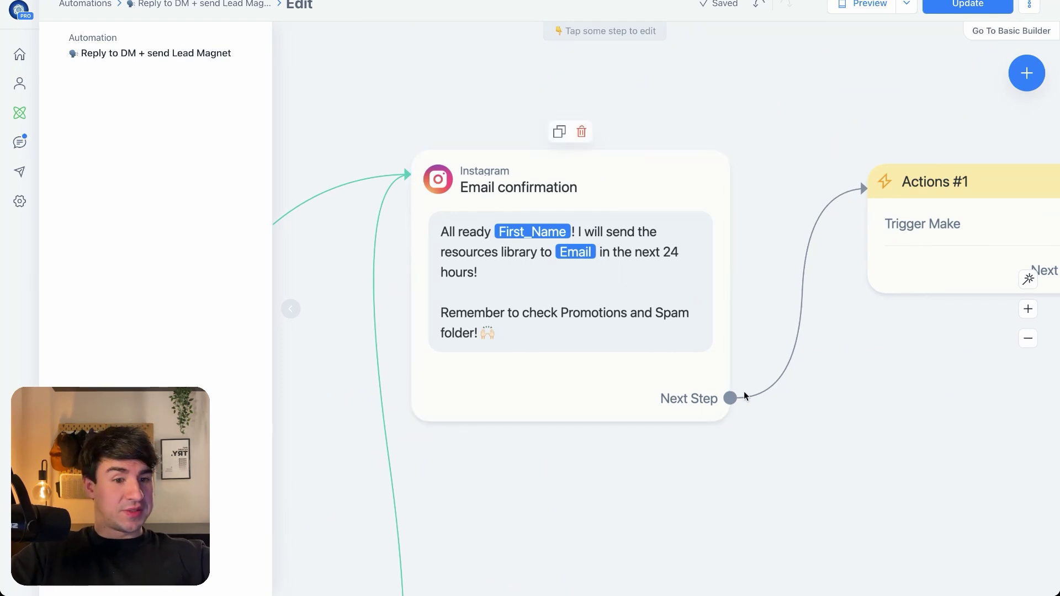
{"action": "left_click_drag", "start_coordinate": [731, 397], "coordinate": [864, 369]}
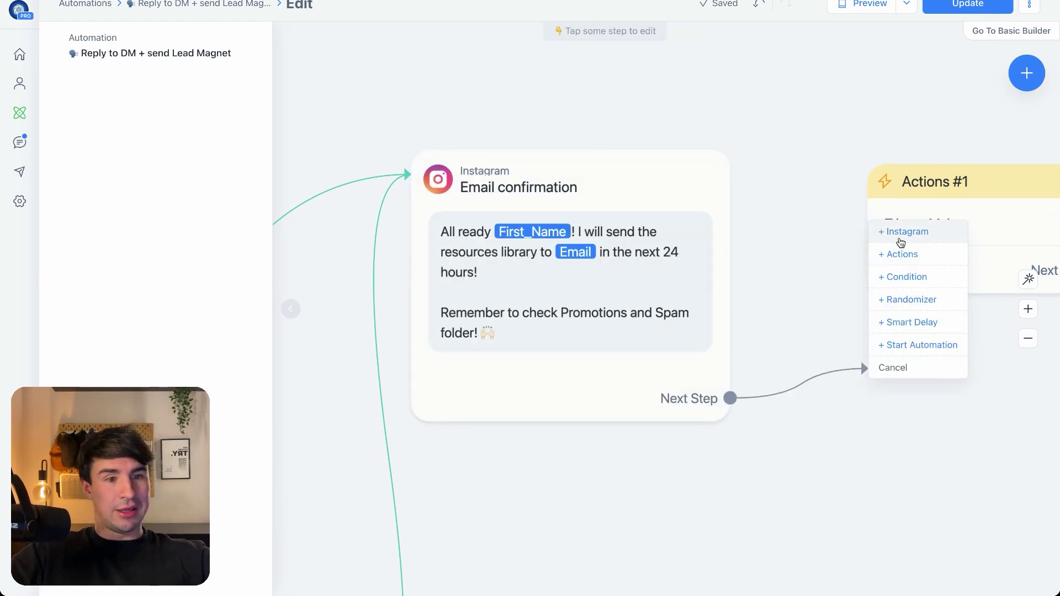
{"action": "left_click", "coordinate": [898, 234]}
{"action": "left_click", "coordinate": [154, 129]}
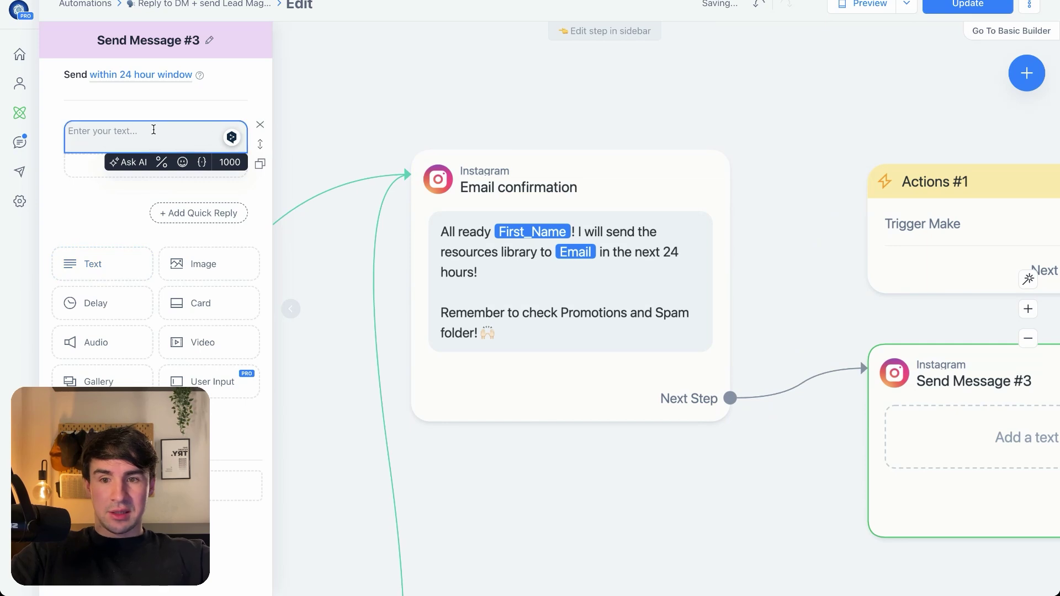
{"action": "type", "text": "All ready"}
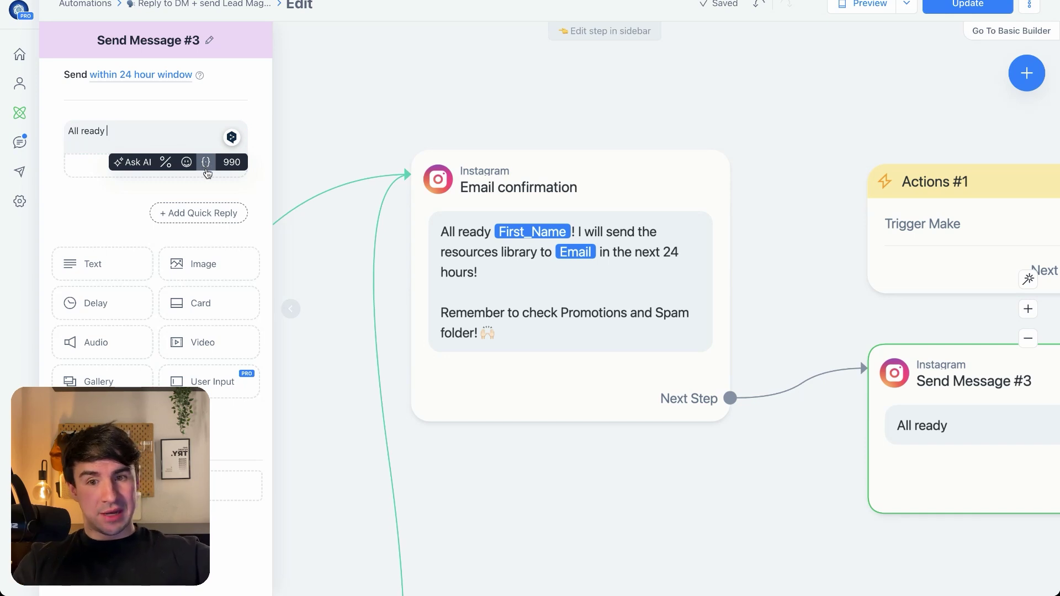
{"action": "left_click", "coordinate": [206, 163]}
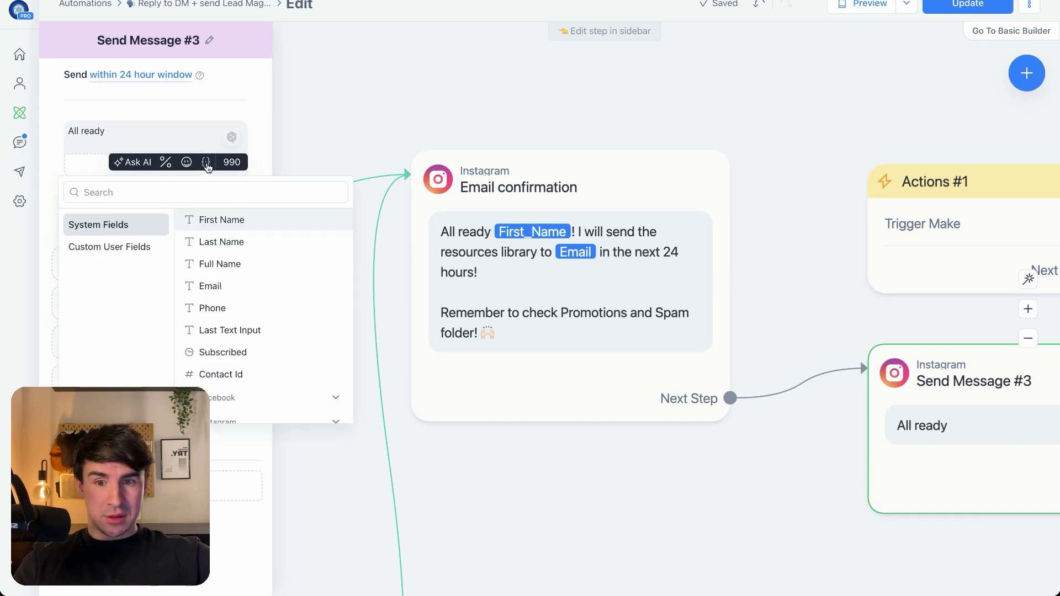
{"action": "left_click", "coordinate": [70, 249]}
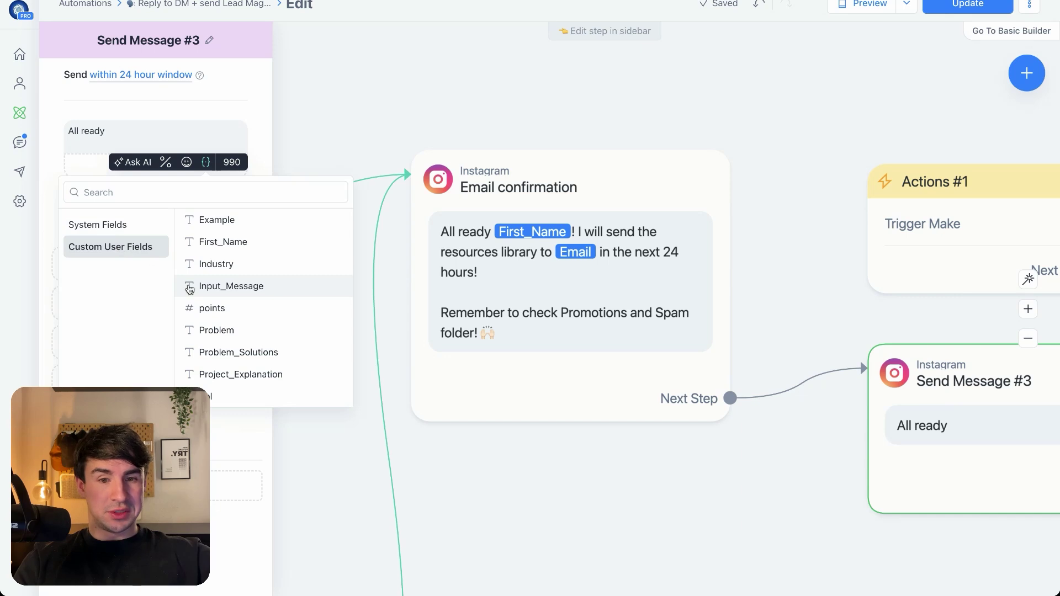
{"action": "left_click", "coordinate": [218, 242]}
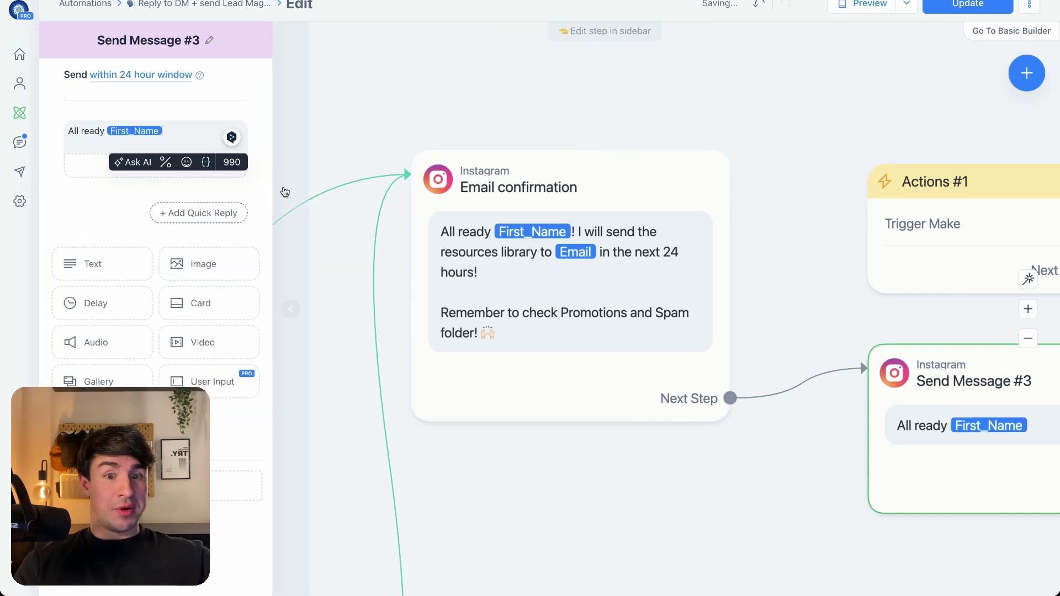
{"action": "left_click", "coordinate": [572, 362]}
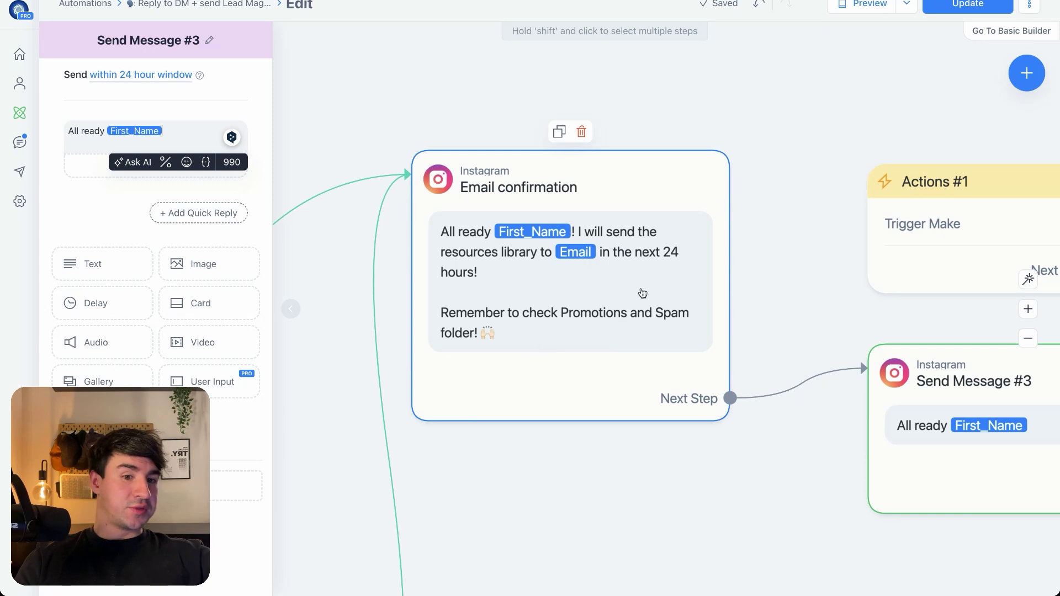
{"action": "left_click_drag", "start_coordinate": [963, 432], "coordinate": [877, 450]}
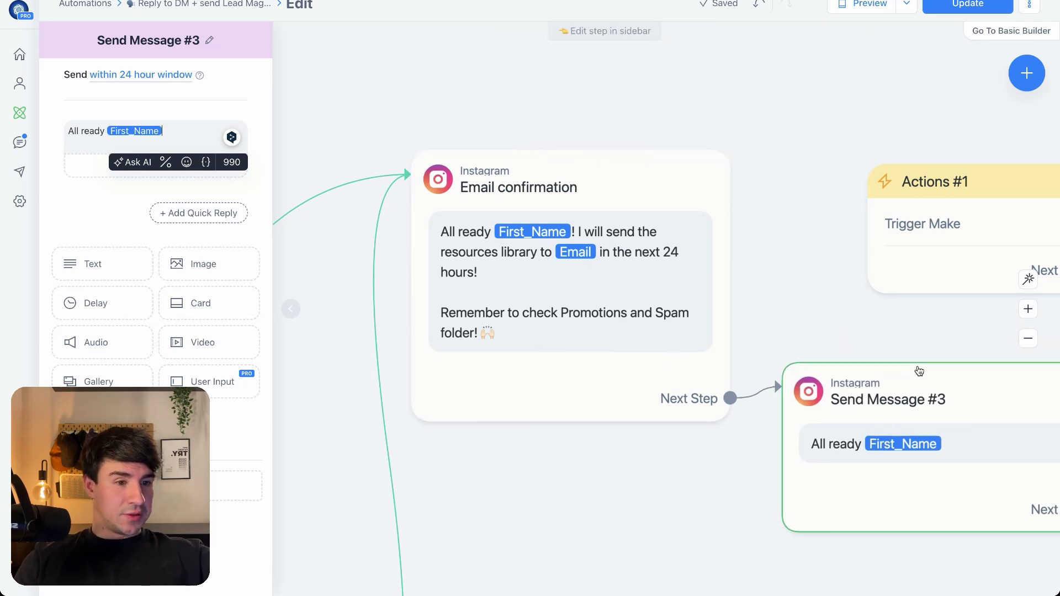
{"action": "left_click", "coordinate": [951, 344]}
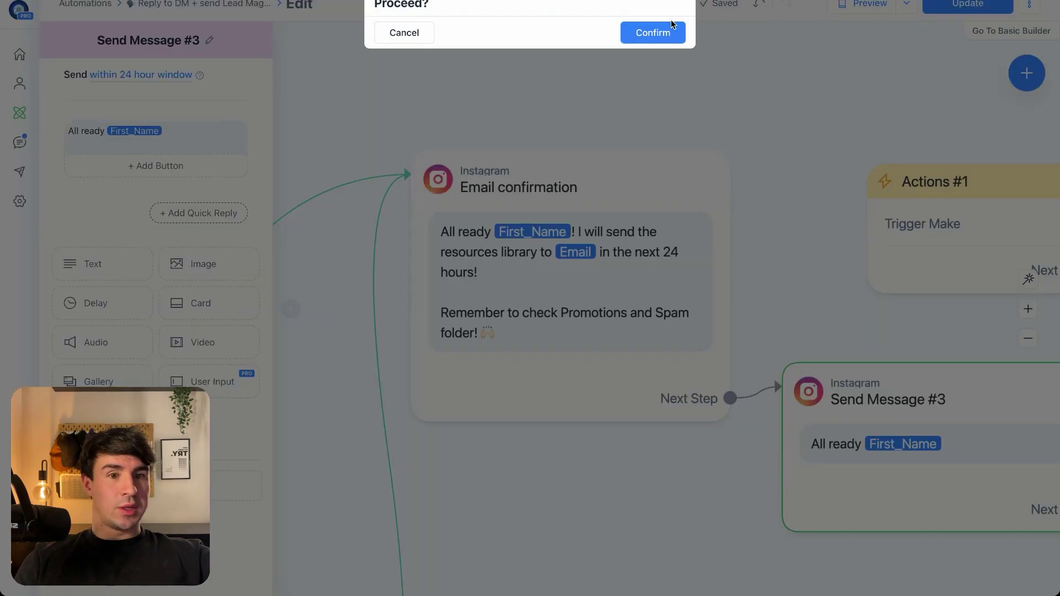
{"action": "left_click", "coordinate": [652, 32]}
{"action": "left_click_drag", "start_coordinate": [729, 398], "coordinate": [895, 199]}
{"action": "left_click_drag", "start_coordinate": [942, 369], "coordinate": [629, 414]}
{"action": "scroll", "coordinate": [629, 412], "scroll_direction": "down", "scroll_amount": 3}
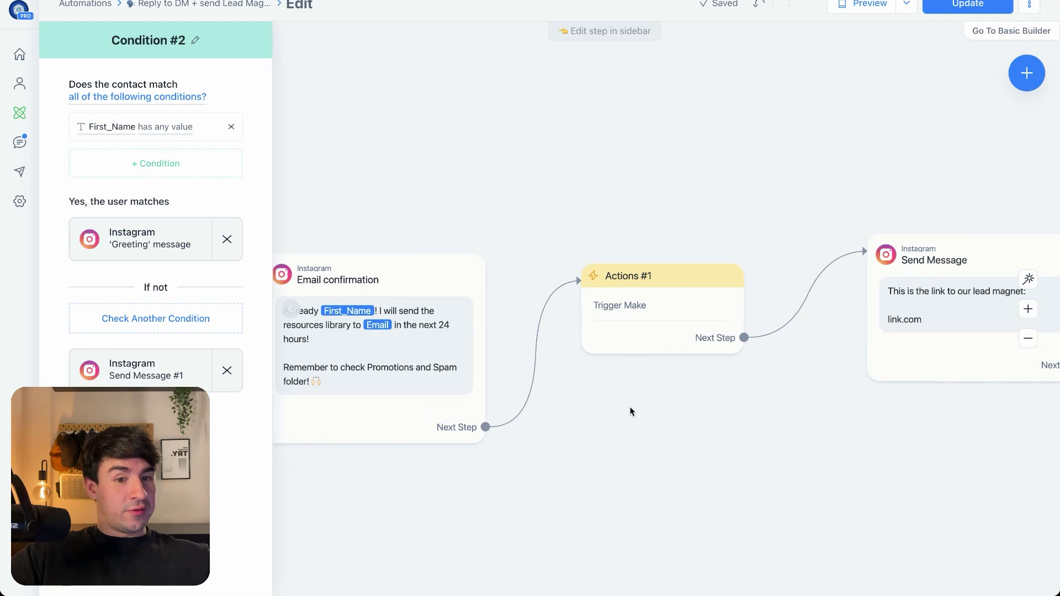
Nudge the Actions #1 step slightly left and view its settings
{"action": "left_click", "coordinate": [692, 292]}
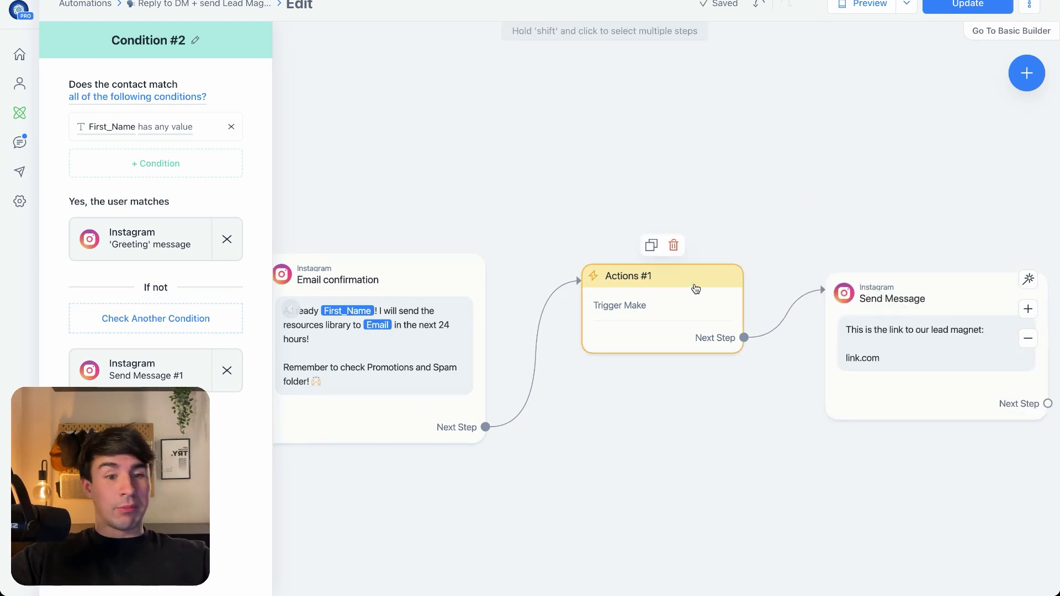
{"action": "left_click_drag", "start_coordinate": [695, 289], "coordinate": [683, 287]}
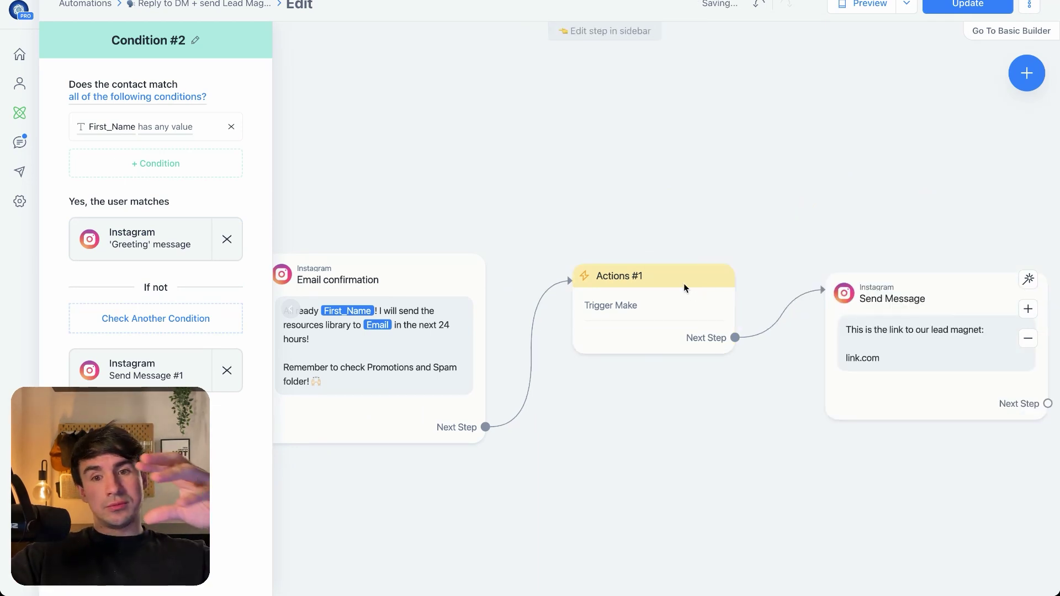
{"action": "left_click", "coordinate": [684, 284]}
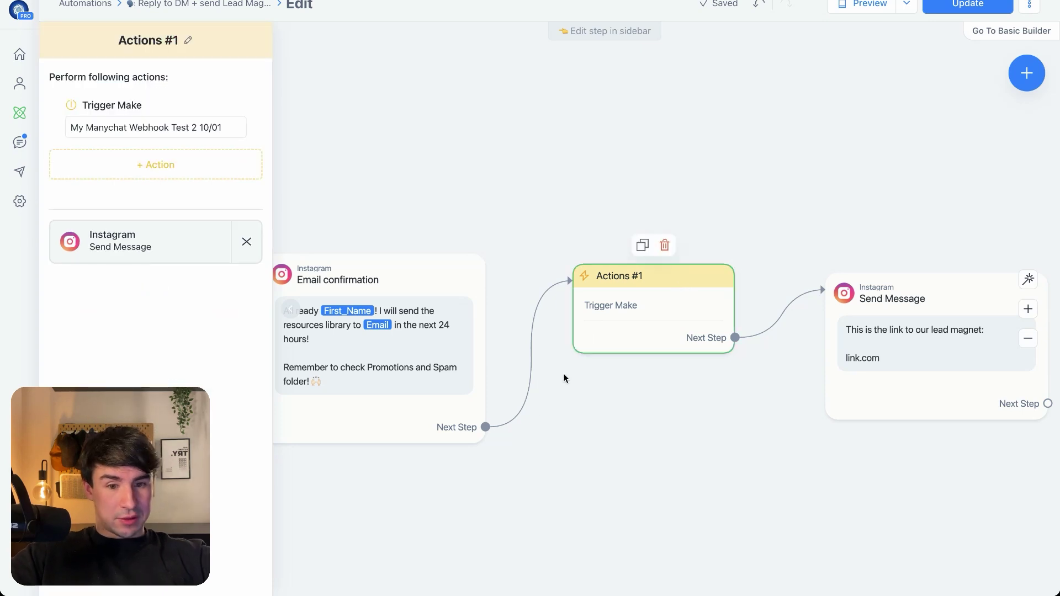
Add a new Actions step after Email confirmation containing a Trigger Make action
{"action": "left_click", "coordinate": [485, 427]}
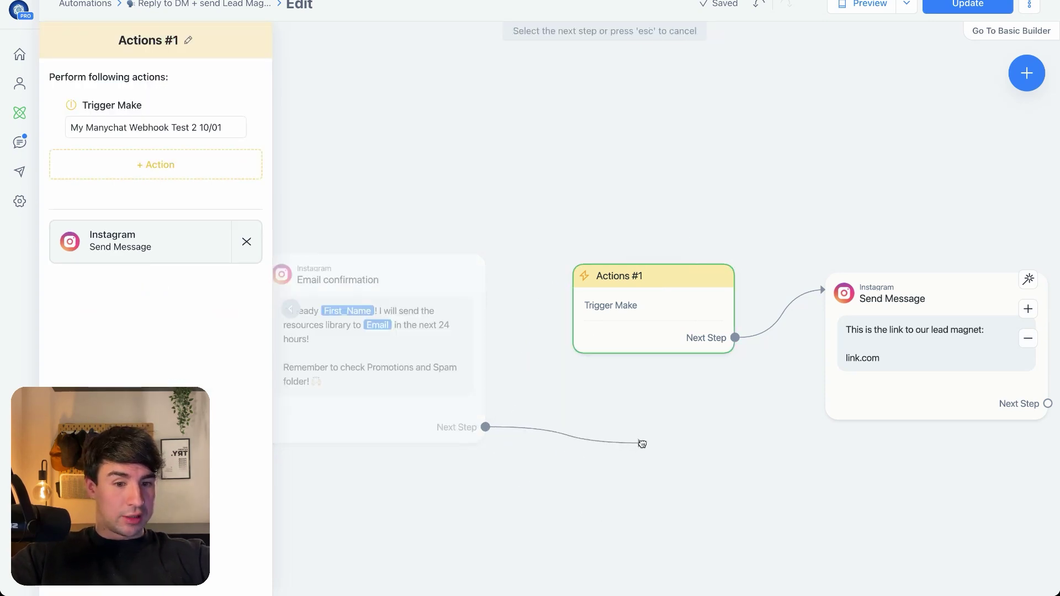
{"action": "left_click", "coordinate": [642, 443]}
{"action": "left_click", "coordinate": [676, 329]}
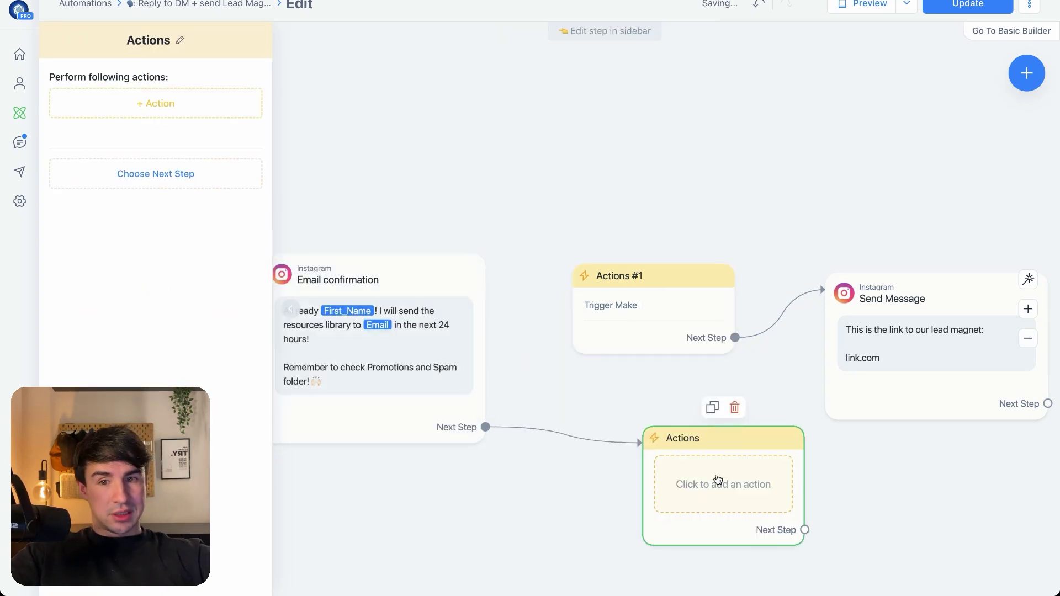
{"action": "left_click", "coordinate": [172, 103]}
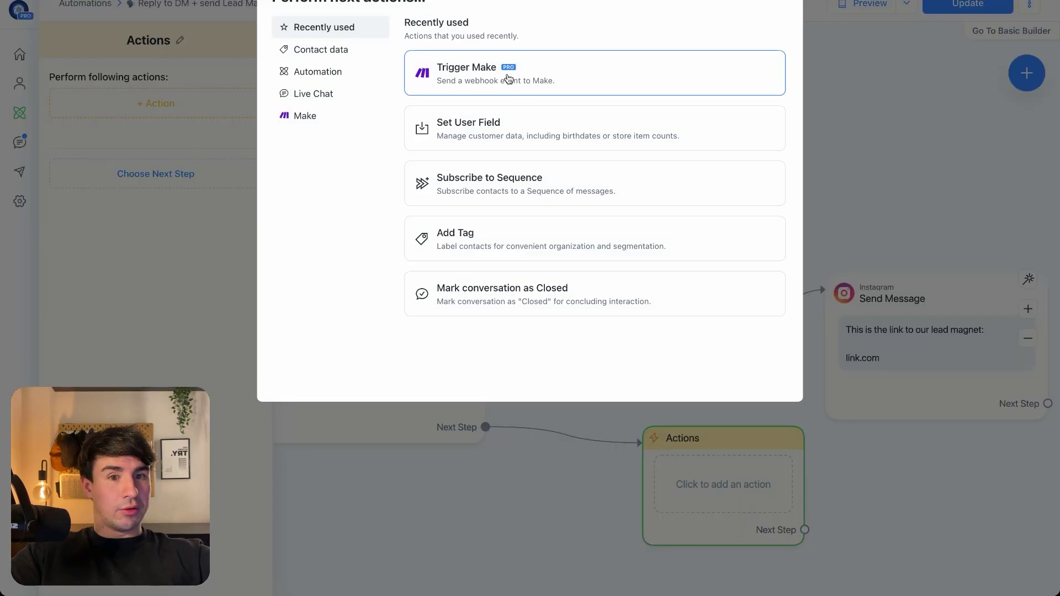
{"action": "left_click", "coordinate": [509, 79]}
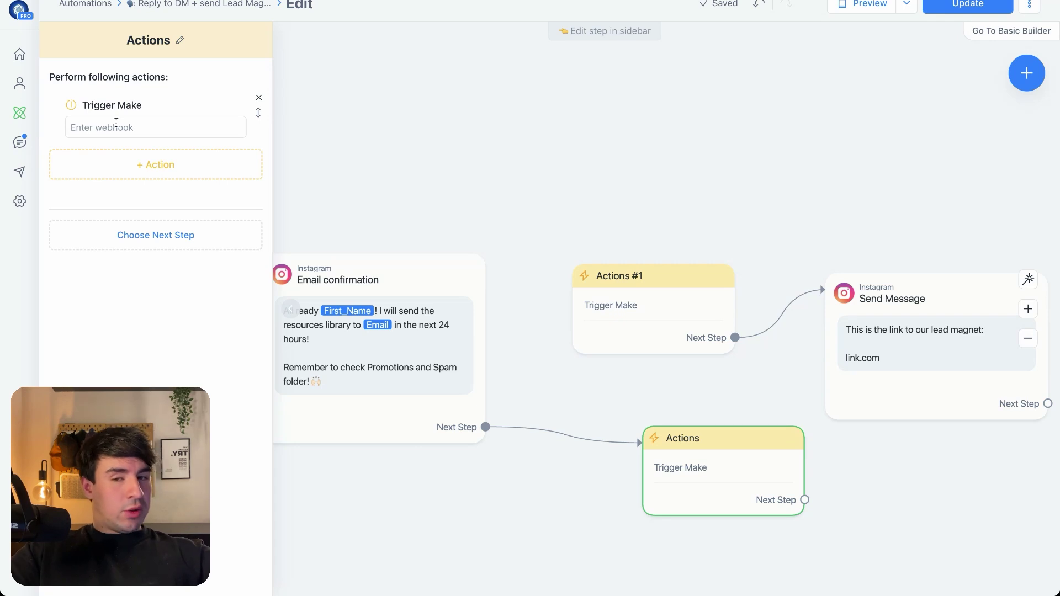
{"action": "mouse_move", "coordinate": [3, 110]}
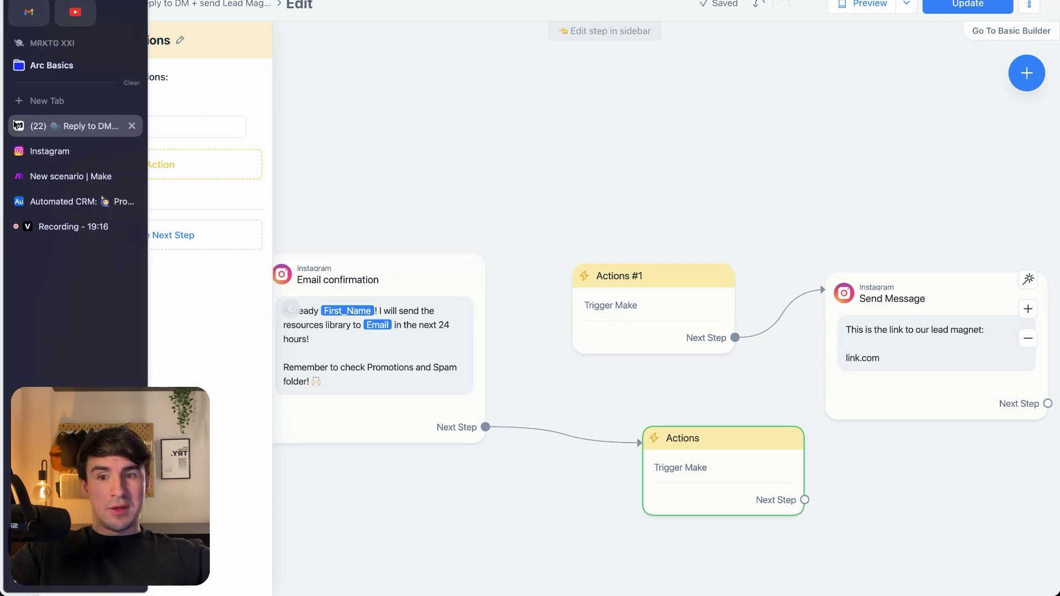
{"action": "left_click", "coordinate": [80, 176]}
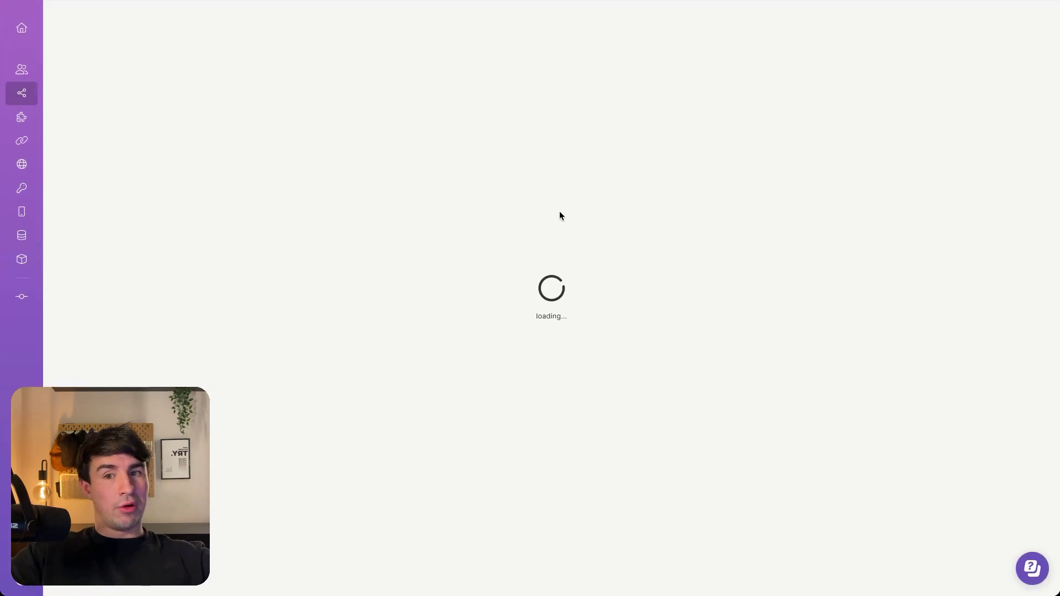
Add a Manychat Watch Incoming Data trigger as the scenario's first module
{"action": "left_click", "coordinate": [556, 252]}
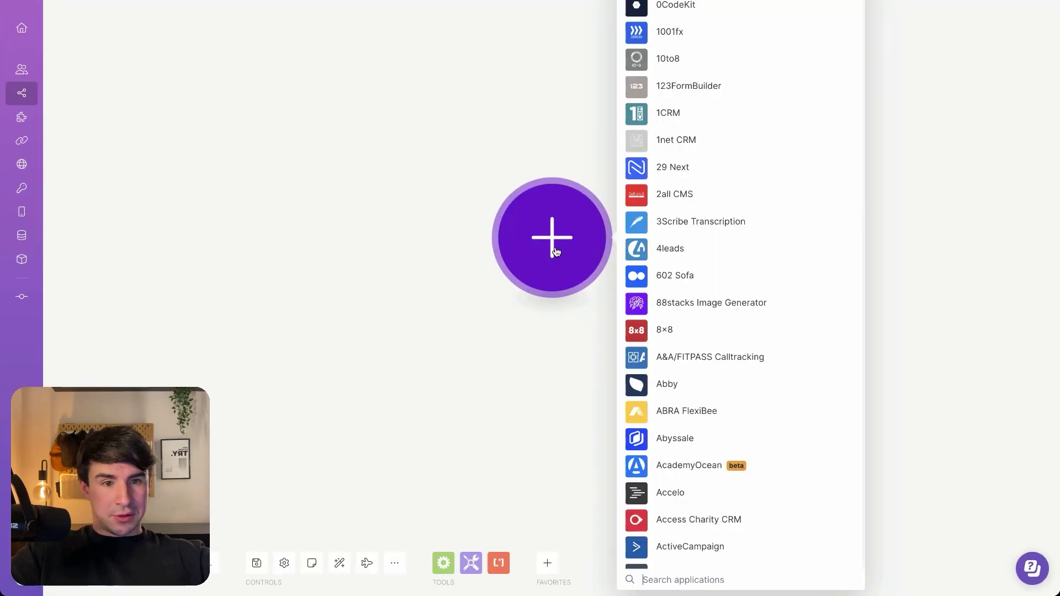
{"action": "type", "text": "Manychat"}
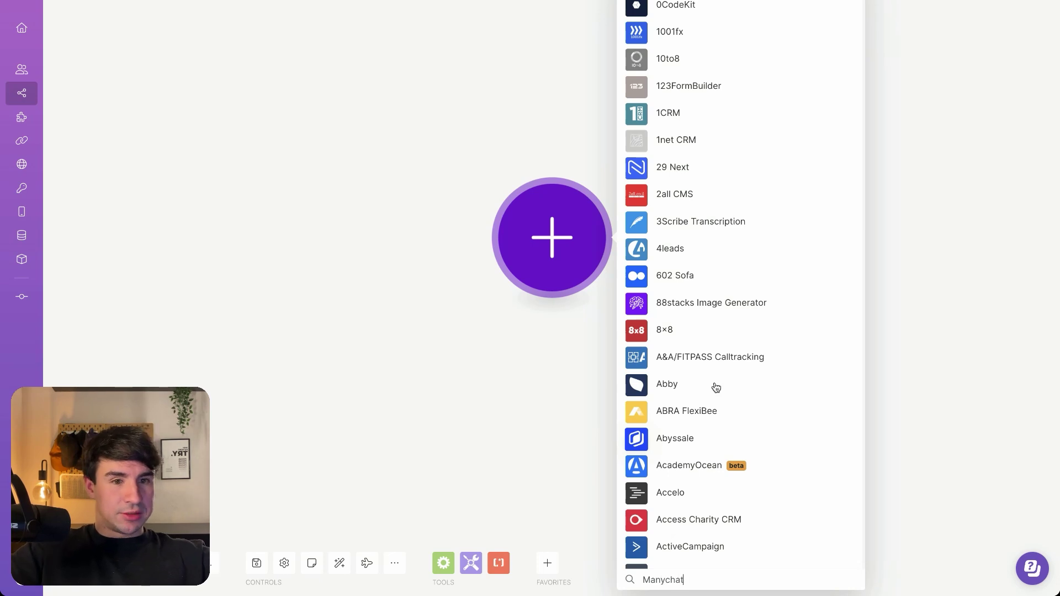
{"action": "left_click", "coordinate": [694, 211]}
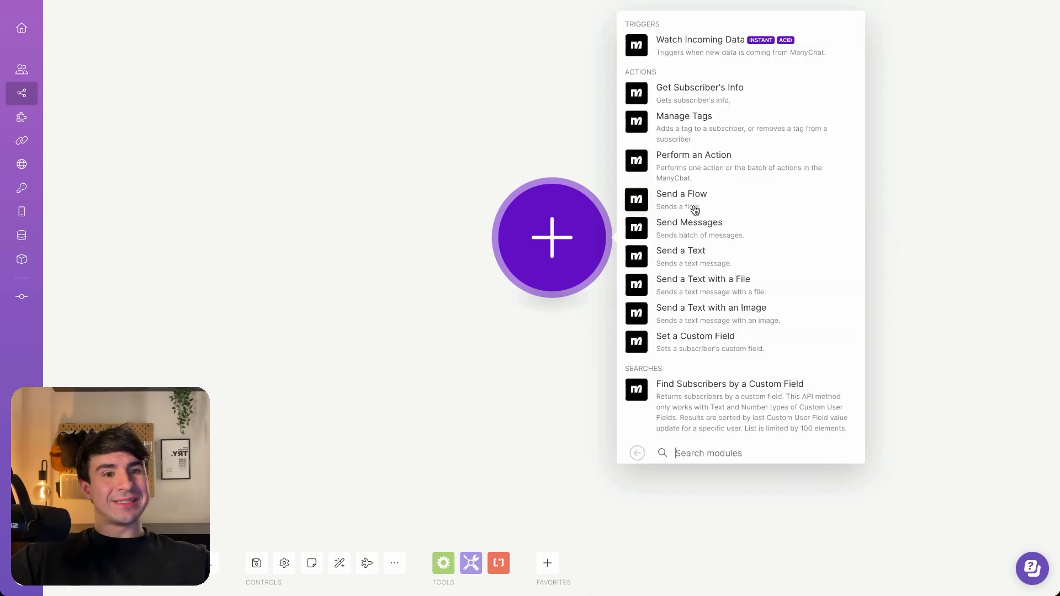
{"action": "left_click", "coordinate": [688, 49]}
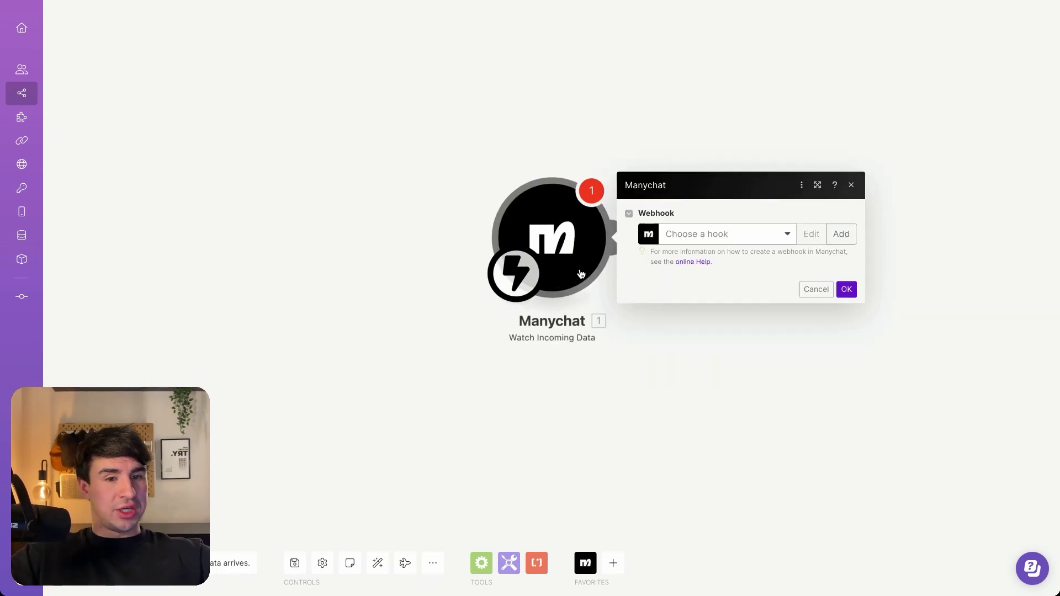
Create and save a new webhook named 'Test Lead Magnet Video' for the trigger
{"action": "left_click", "coordinate": [841, 236]}
{"action": "triple_click", "coordinate": [699, 194]}
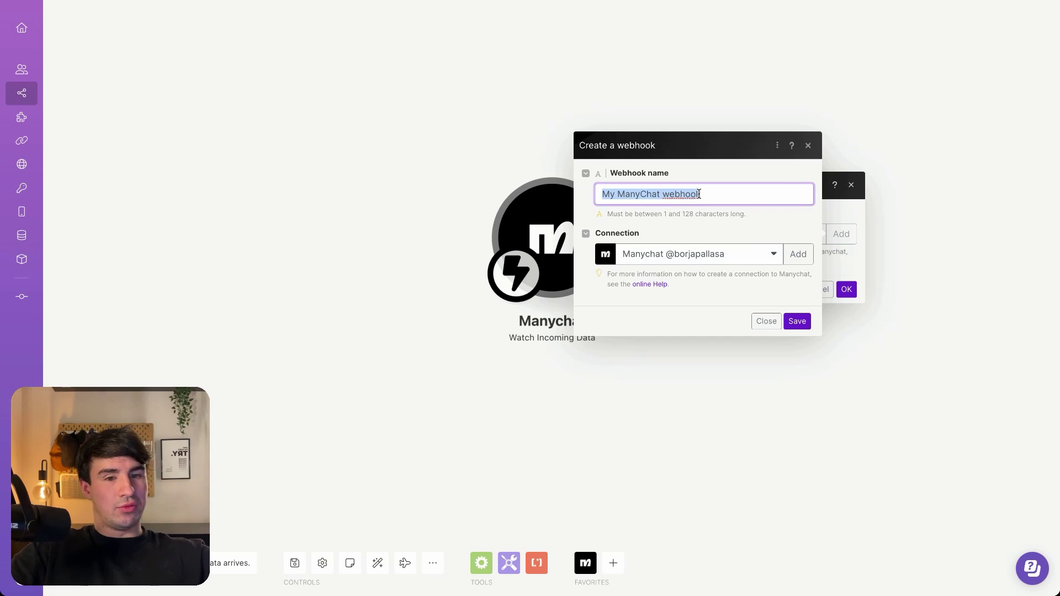
{"action": "type", "text": "Test lead Magnet Video"}
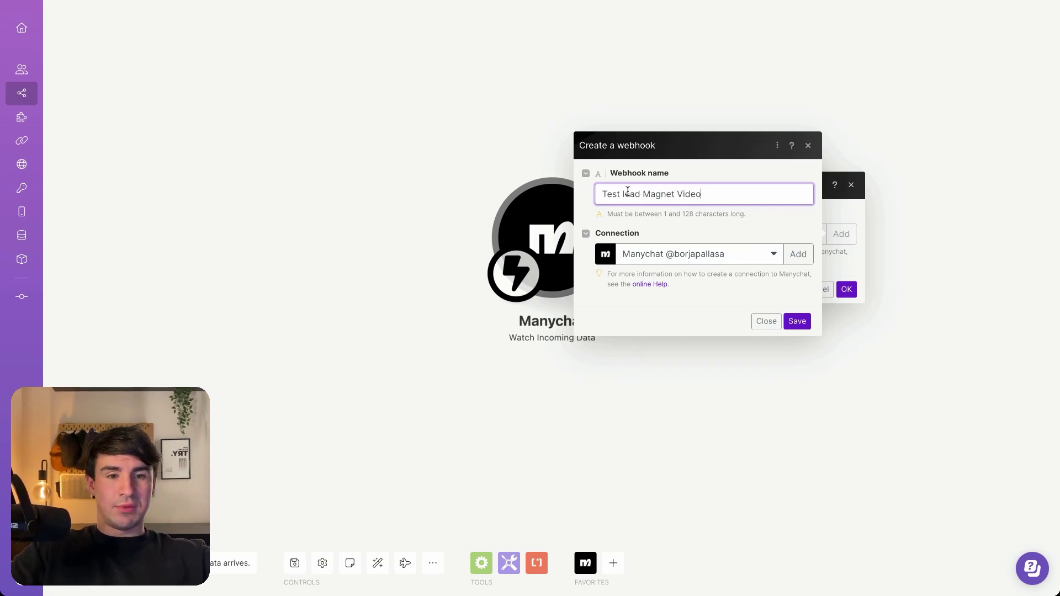
{"action": "key", "text": "BackSpace"}
{"action": "type", "text": "L"}
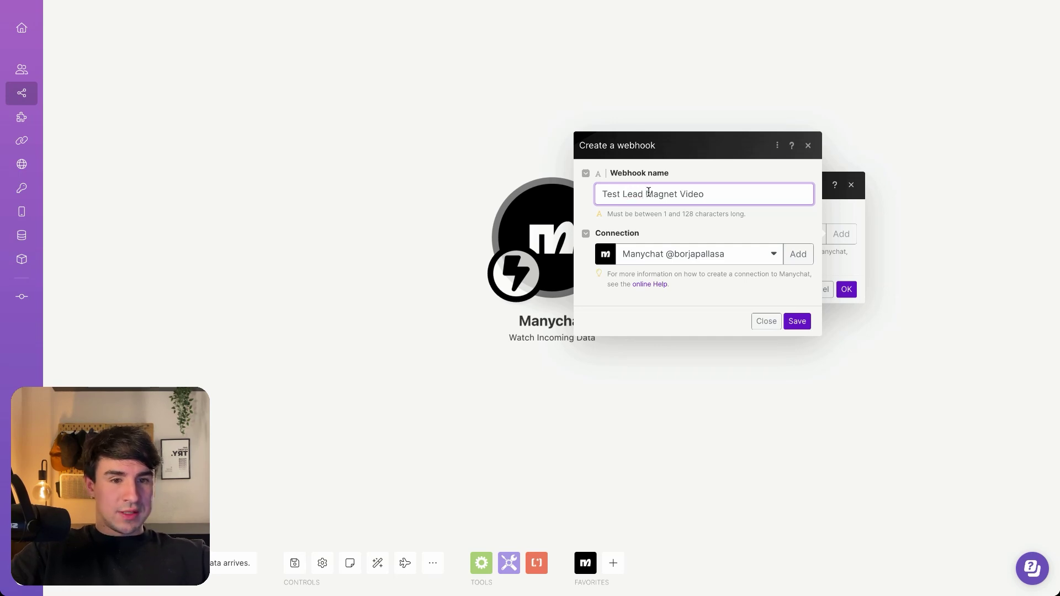
{"action": "triple_click", "coordinate": [649, 193]}
{"action": "key", "text": "ctrl+c"}
{"action": "left_click", "coordinate": [797, 321]}
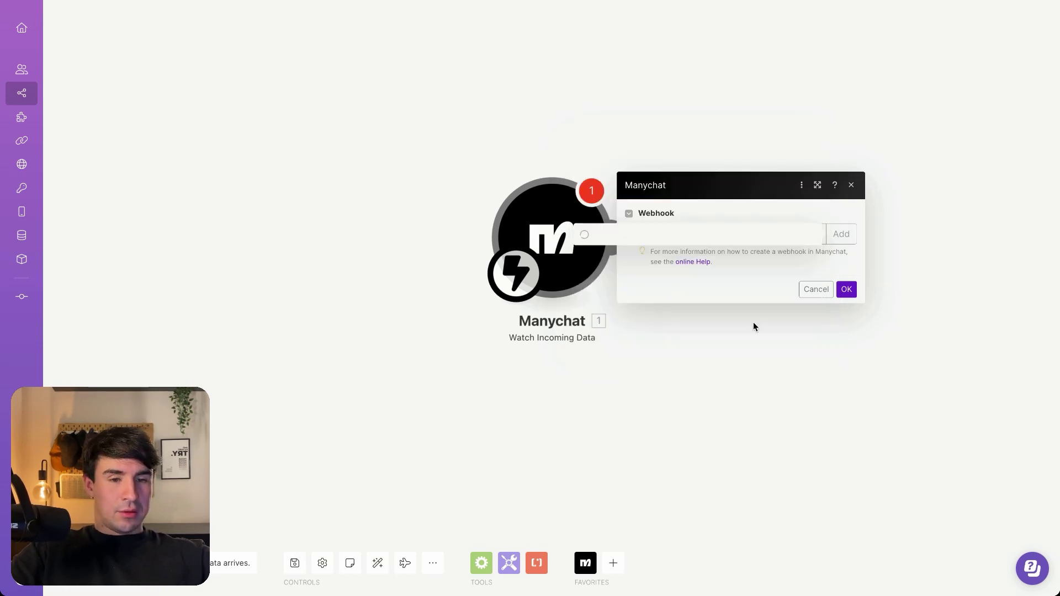
{"action": "left_click", "coordinate": [846, 306]}
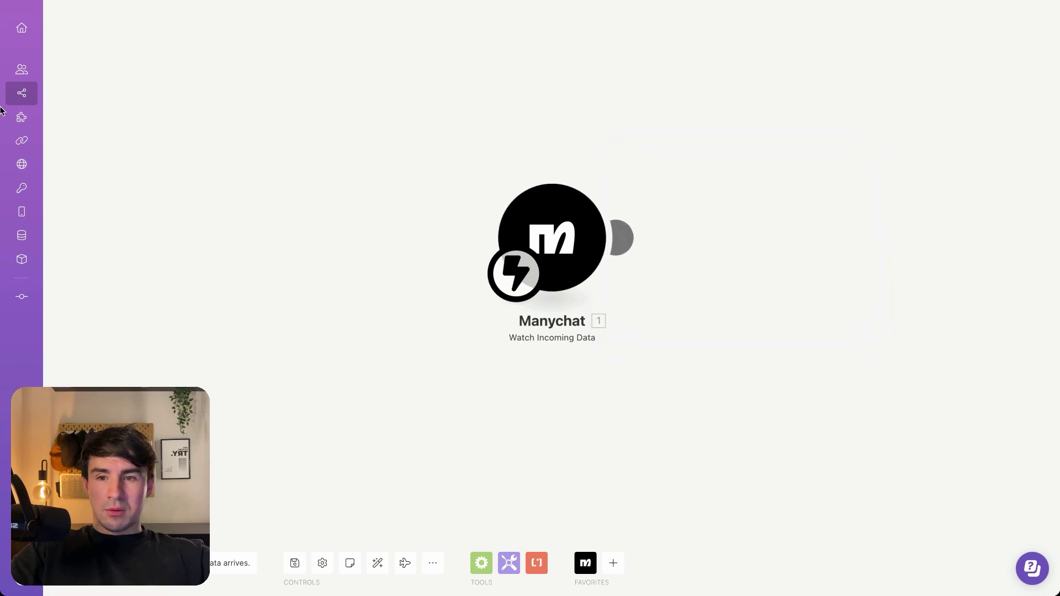
Set ManyChat's Trigger Make action to the 'Test Lead Magnet Video' webhook
{"action": "mouse_move", "coordinate": [2, 127]}
{"action": "left_click", "coordinate": [78, 126]}
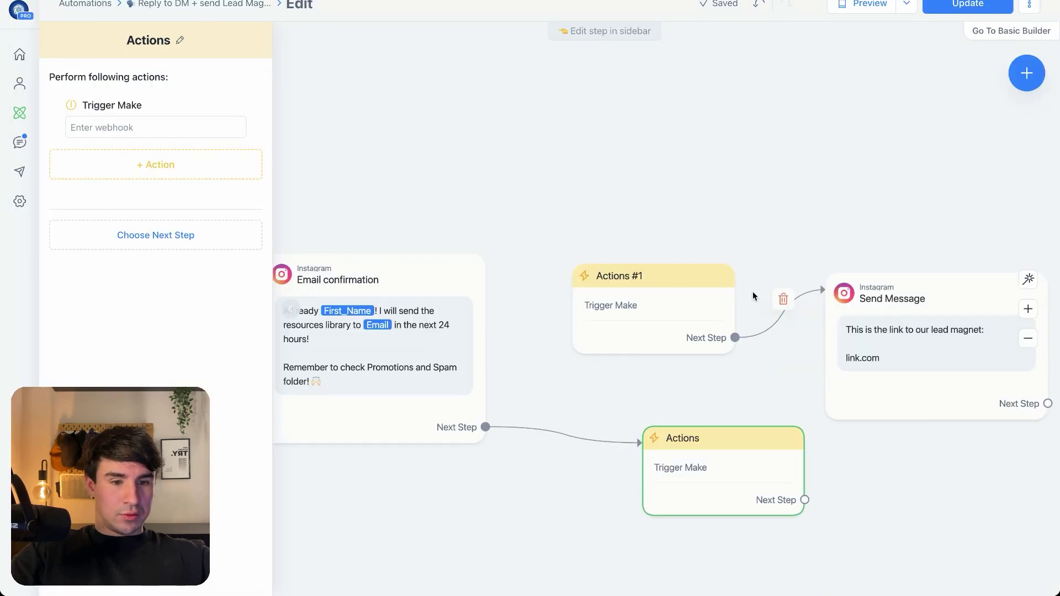
{"action": "left_click", "coordinate": [145, 126]}
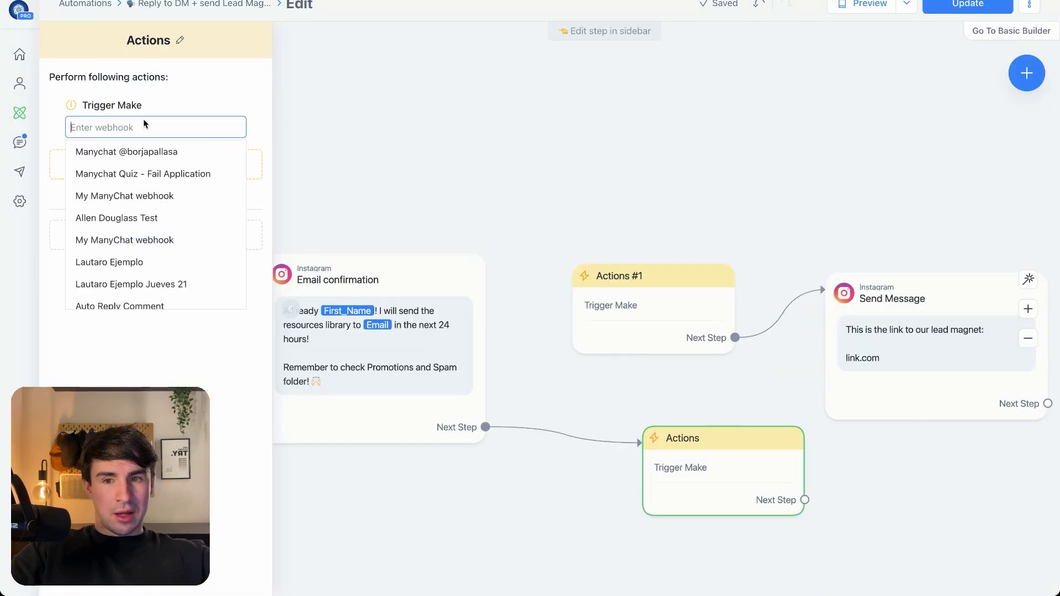
{"action": "key", "text": "ctrl+v"}
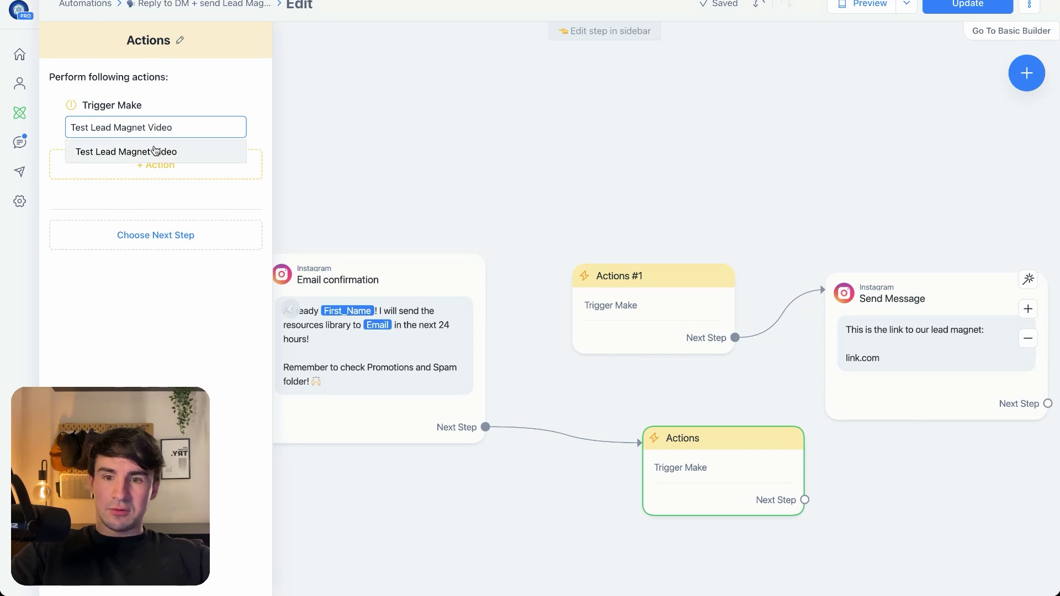
{"action": "left_click", "coordinate": [151, 154]}
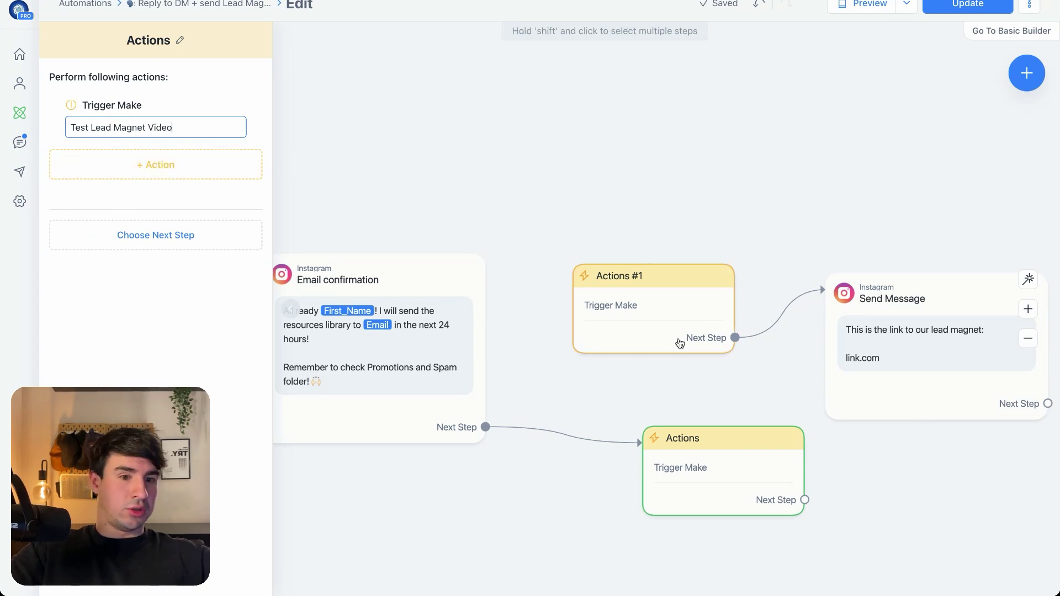
Connect the new Actions step to Send Message and delete the old Actions #1 step
{"action": "left_click_drag", "start_coordinate": [752, 455], "coordinate": [694, 459]}
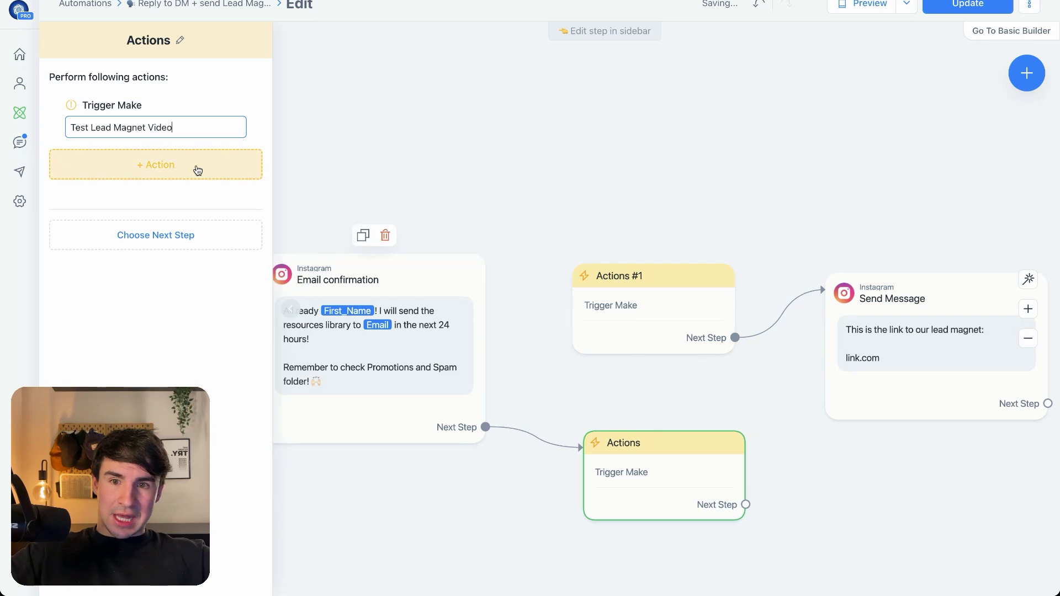
{"action": "mouse_move", "coordinate": [631, 495]}
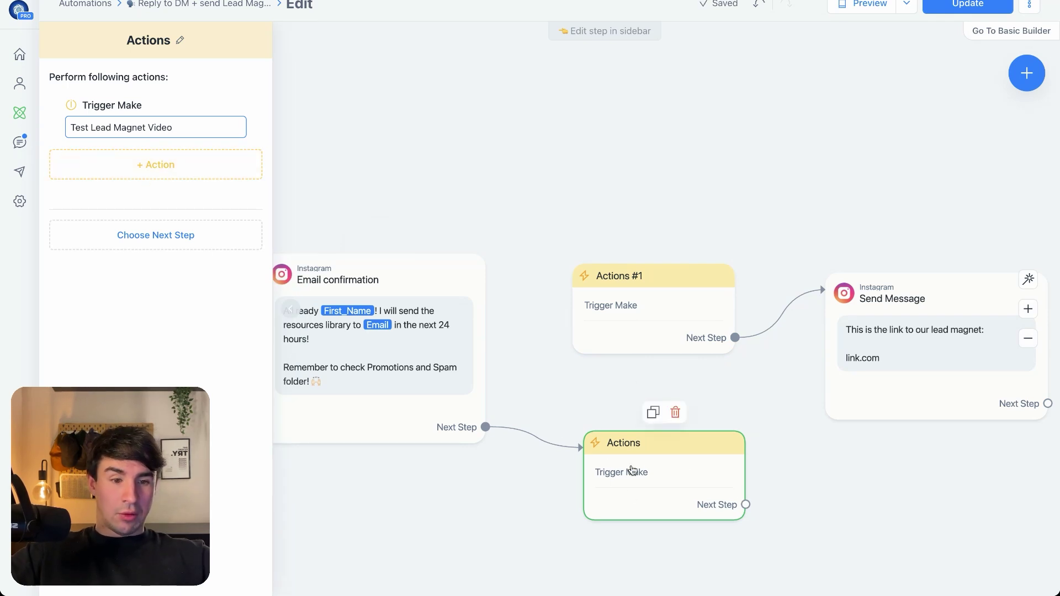
{"action": "left_click_drag", "start_coordinate": [632, 469], "coordinate": [622, 465]}
{"action": "left_click", "coordinate": [735, 500]}
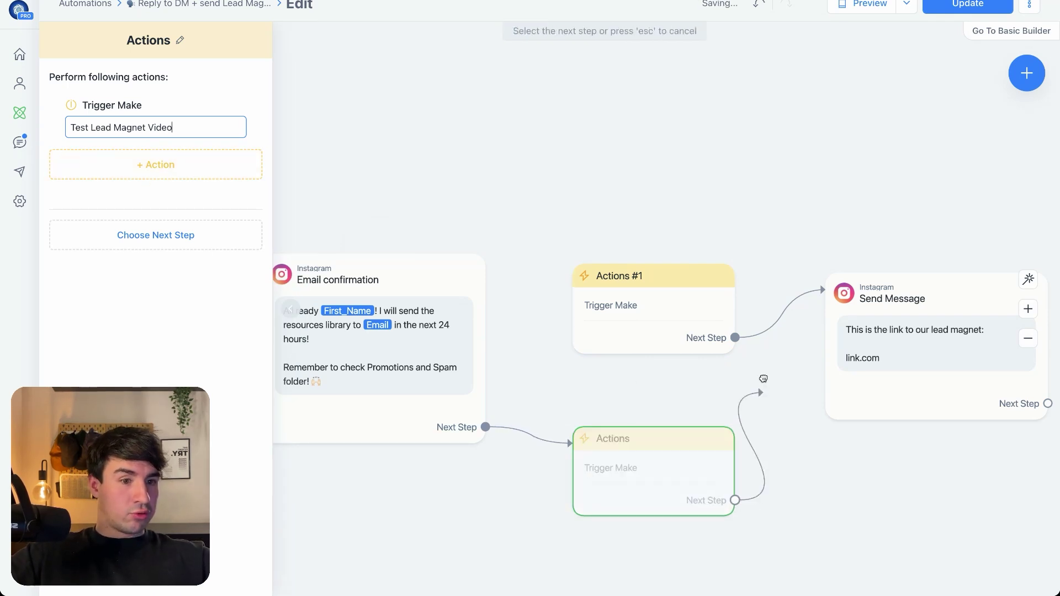
{"action": "left_click", "coordinate": [860, 305]}
{"action": "left_click", "coordinate": [664, 246]}
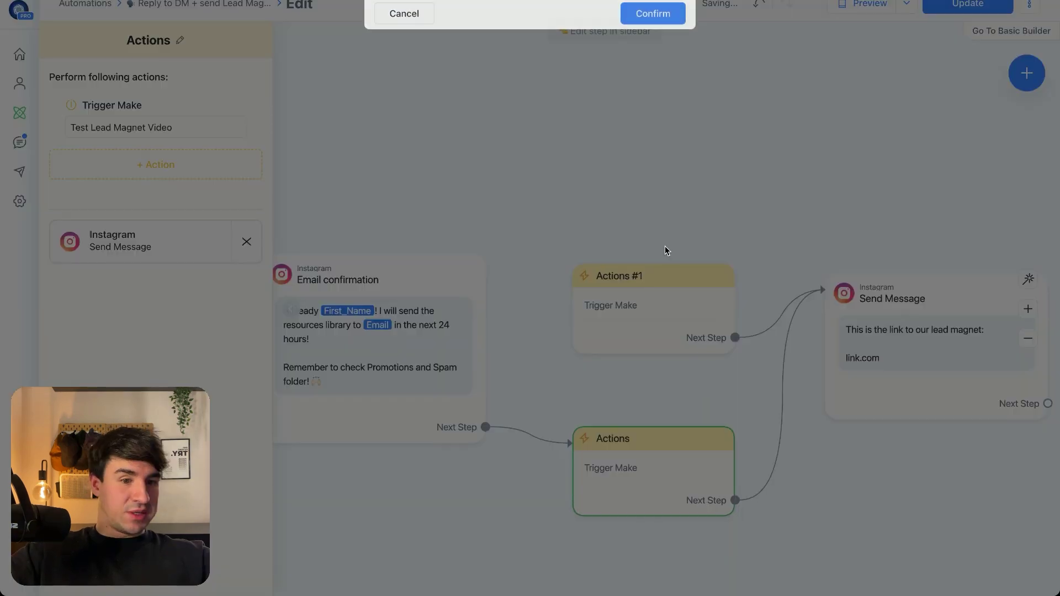
{"action": "left_click", "coordinate": [677, 16]}
Check the Send Message's link.com text and line up the three nodes in a row
{"action": "left_click_drag", "start_coordinate": [939, 329], "coordinate": [886, 157]}
{"action": "left_click", "coordinate": [887, 156]}
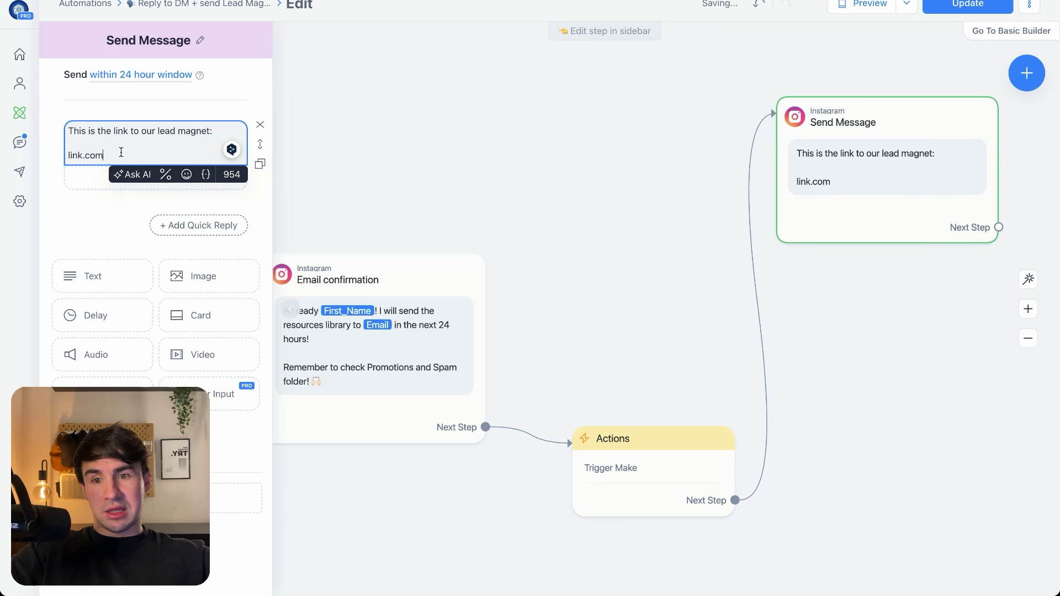
{"action": "left_click_drag", "start_coordinate": [121, 152], "coordinate": [55, 155]}
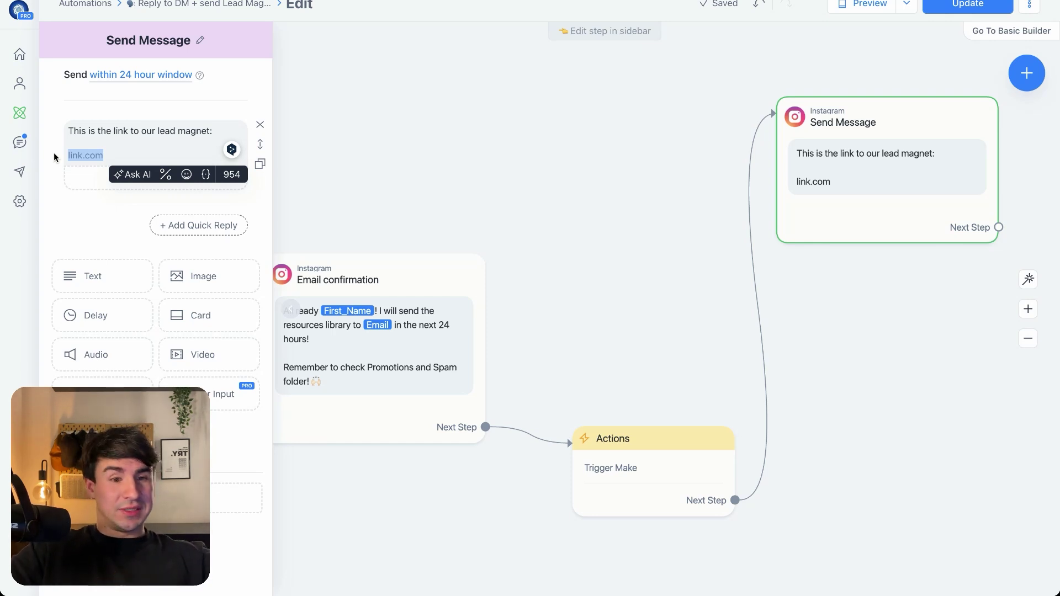
{"action": "left_click_drag", "start_coordinate": [856, 184], "coordinate": [856, 269]}
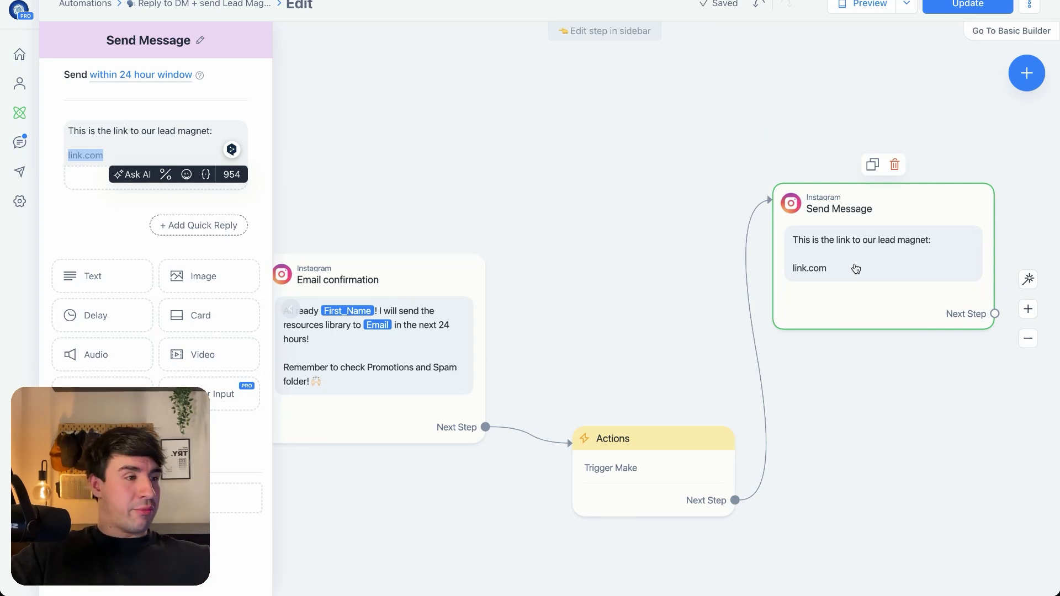
{"action": "left_click_drag", "start_coordinate": [856, 269], "coordinate": [869, 310]}
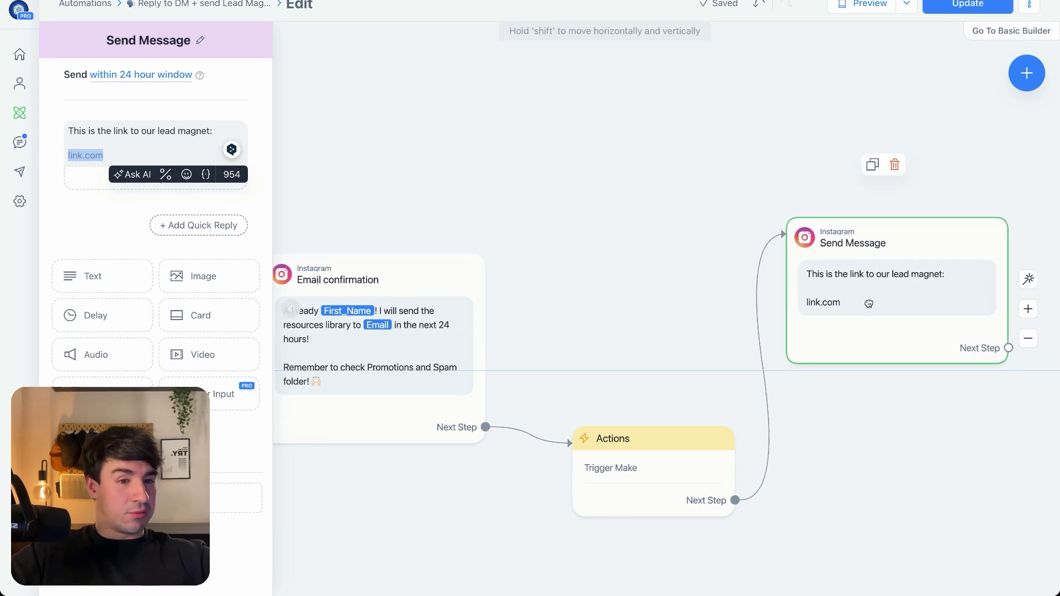
{"action": "left_click_drag", "start_coordinate": [690, 436], "coordinate": [678, 291]}
{"action": "left_click_drag", "start_coordinate": [858, 256], "coordinate": [905, 335]}
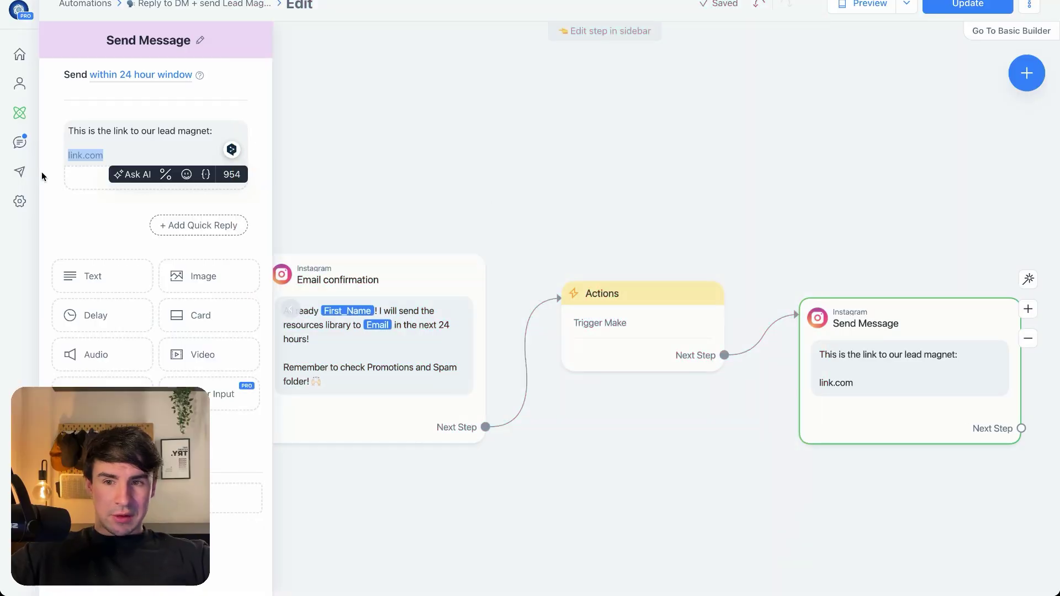
Browse the Automated CRM base's Prospects, Meetings, Projects and Clients tables, then return to Make
{"action": "mouse_move", "coordinate": [2, 148]}
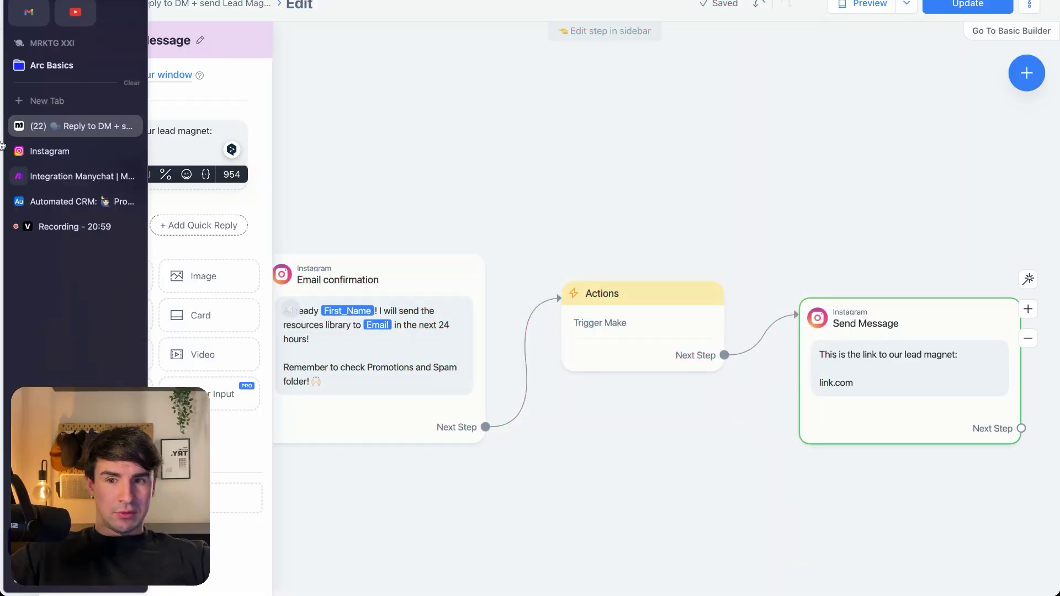
{"action": "left_click", "coordinate": [75, 201]}
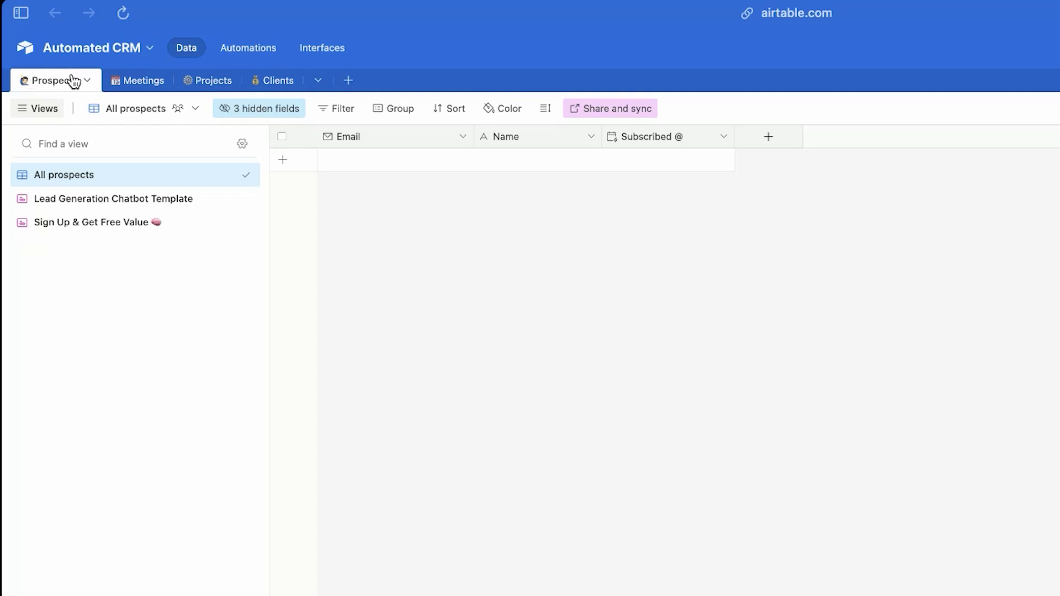
{"action": "left_click", "coordinate": [147, 85]}
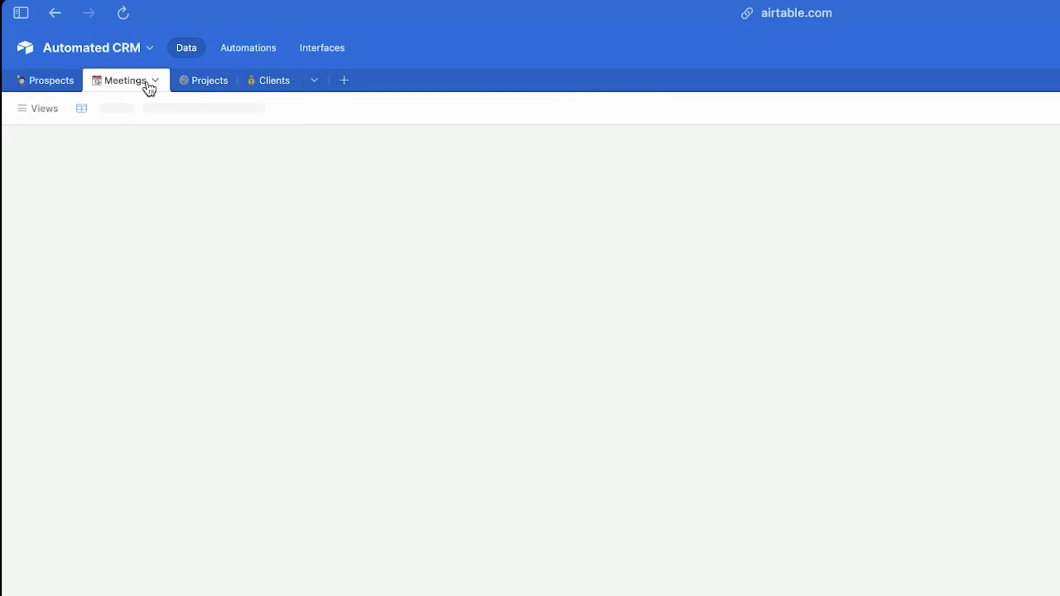
{"action": "left_click", "coordinate": [211, 85]}
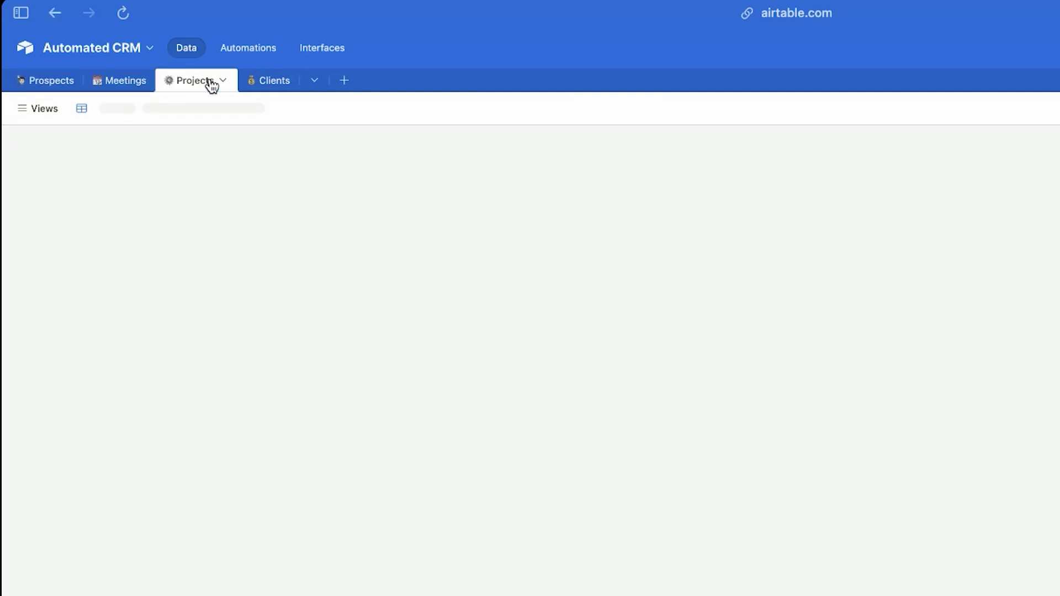
{"action": "left_click", "coordinate": [256, 84]}
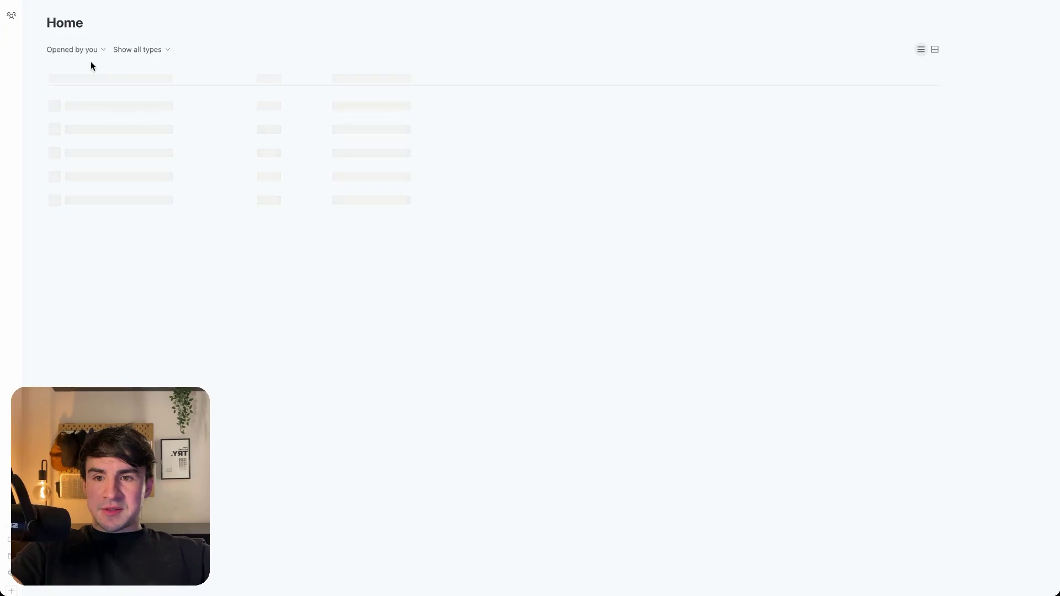
{"action": "mouse_move", "coordinate": [4, 165]}
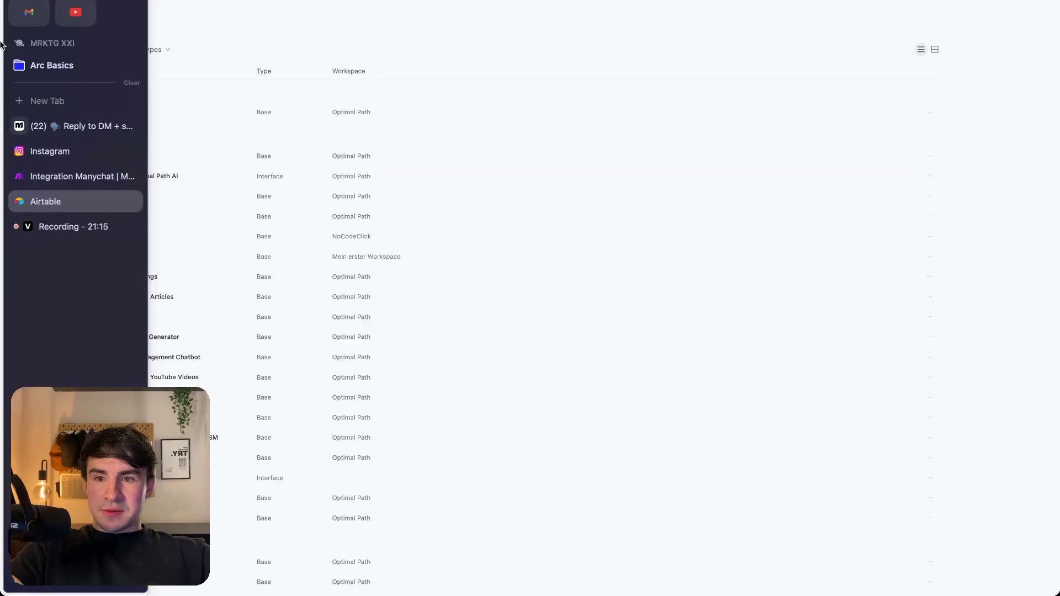
{"action": "left_click", "coordinate": [55, 152]}
{"action": "left_click", "coordinate": [60, 176]}
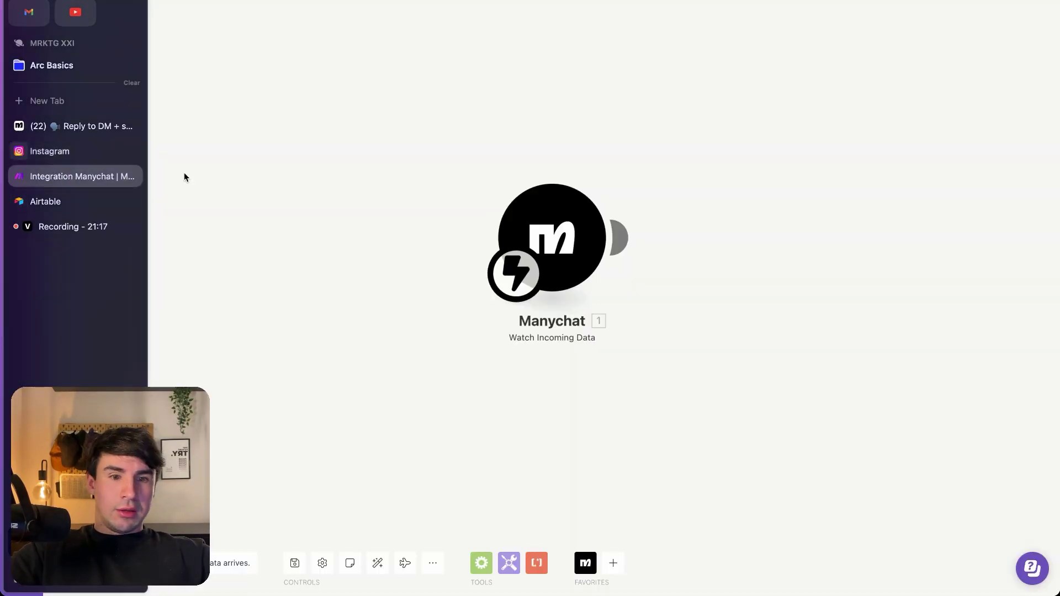
Add an Airtable Create a Record module after the Manychat trigger
{"action": "left_click", "coordinate": [622, 239]}
{"action": "type", "text": "A"}
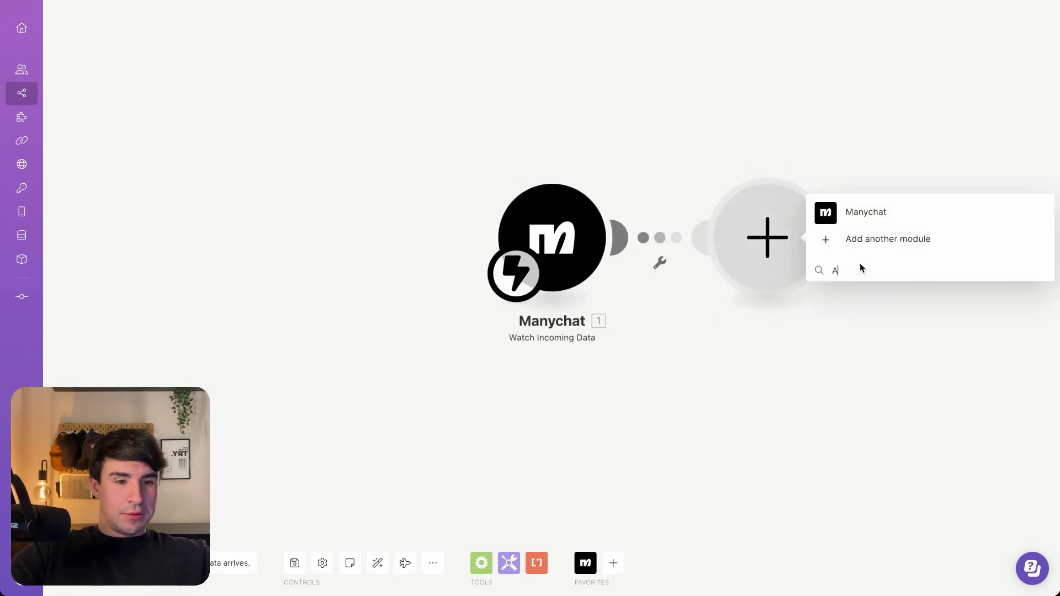
{"action": "type", "text": "irtable"}
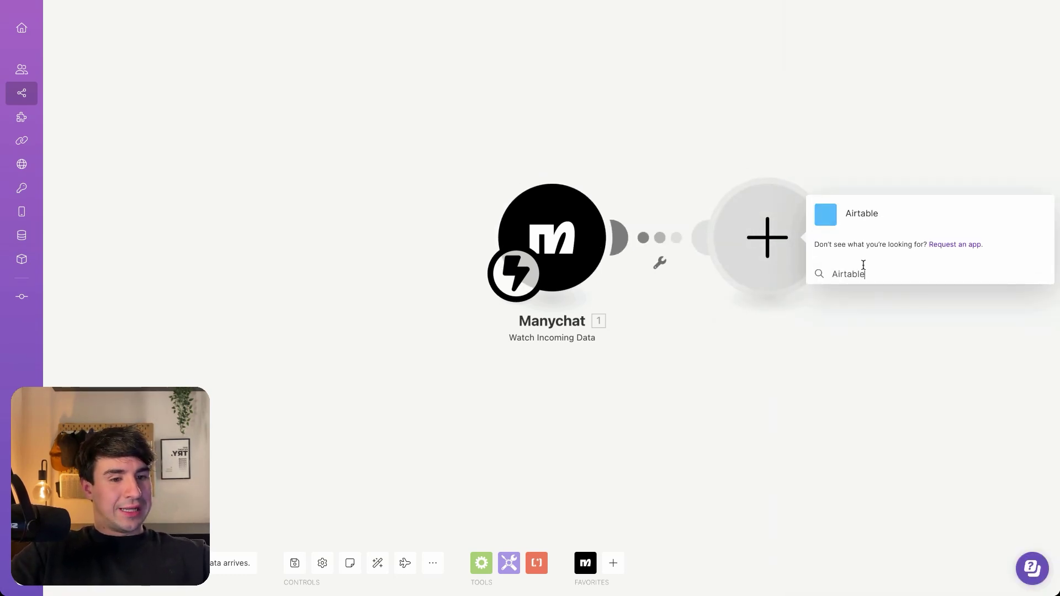
{"action": "left_click", "coordinate": [852, 212]}
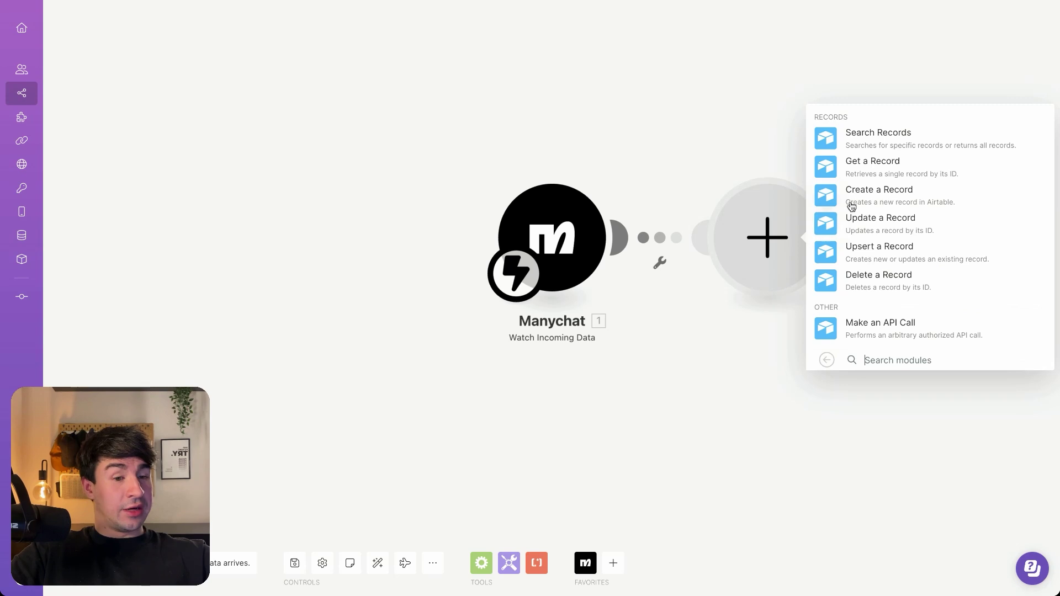
{"action": "left_click", "coordinate": [894, 194]}
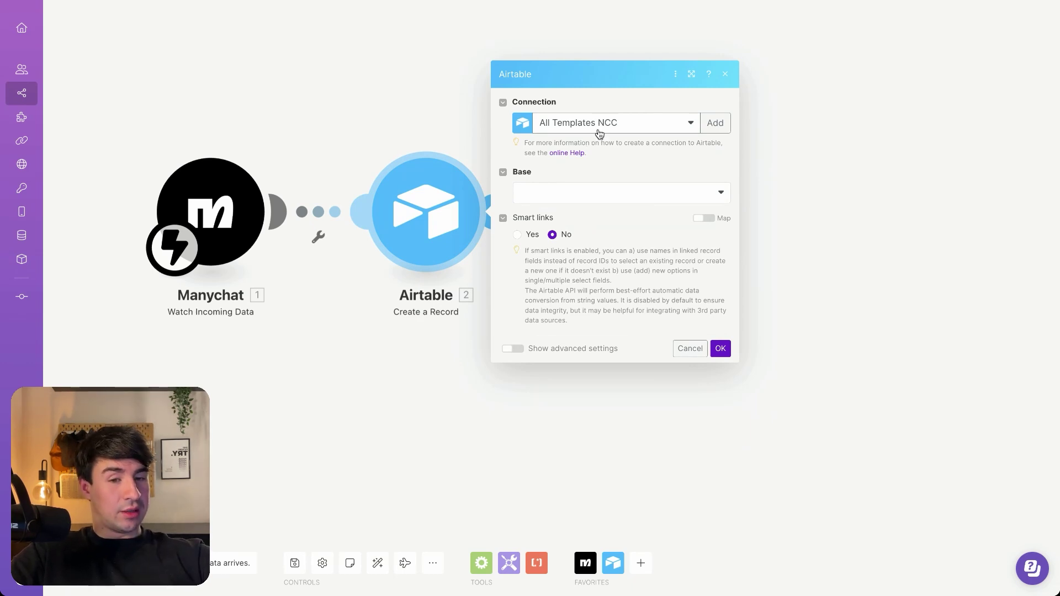
Point the module at the Automated CRM base's Prospects table, then unlink it from the trigger
{"action": "left_click", "coordinate": [572, 192]}
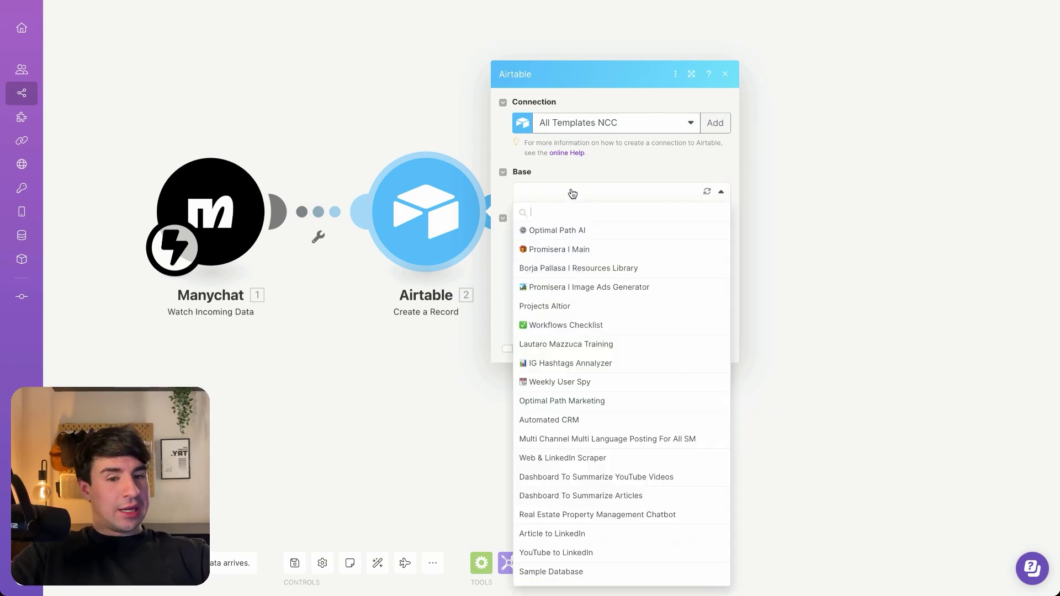
{"action": "type", "text": "CRM"}
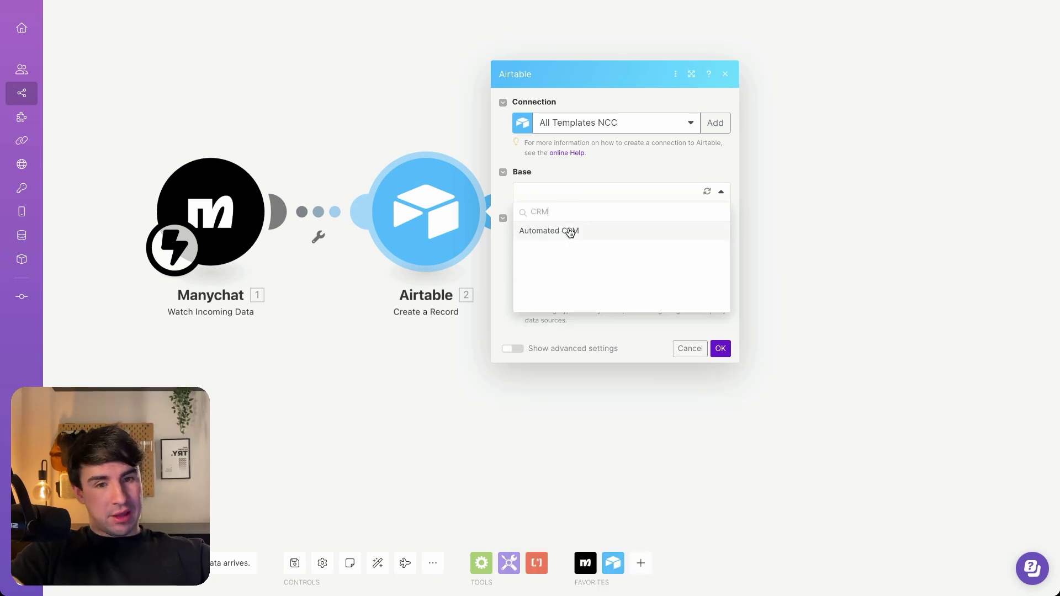
{"action": "left_click", "coordinate": [564, 232]}
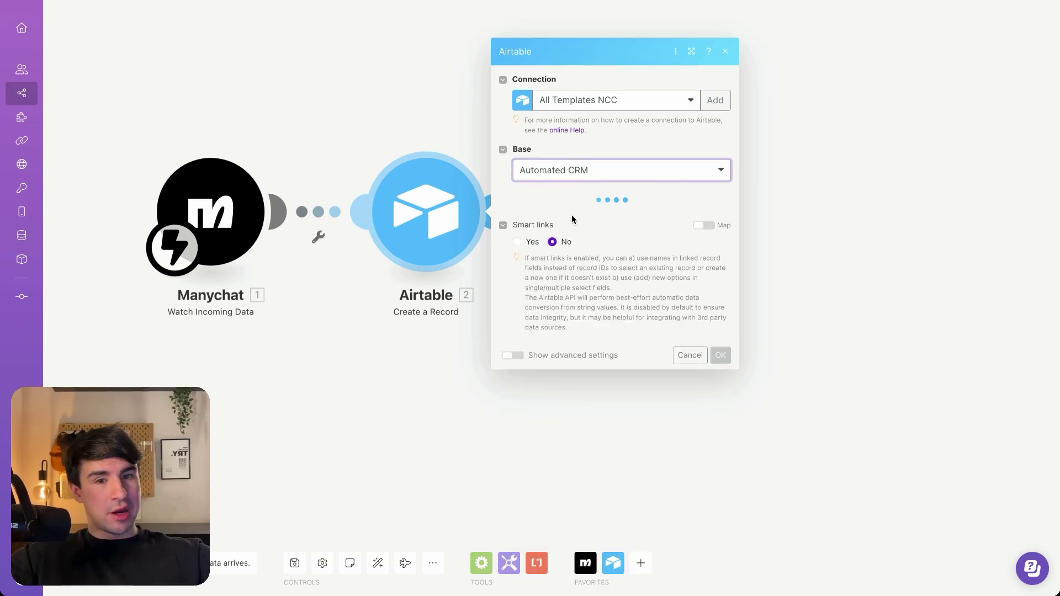
{"action": "left_click", "coordinate": [546, 223]}
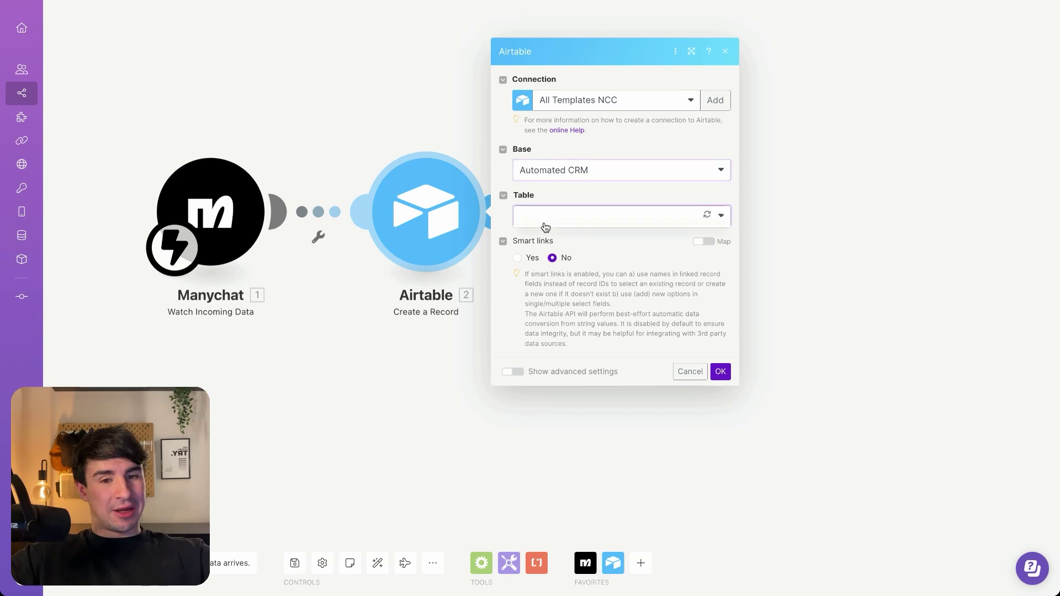
{"action": "left_click", "coordinate": [560, 234]}
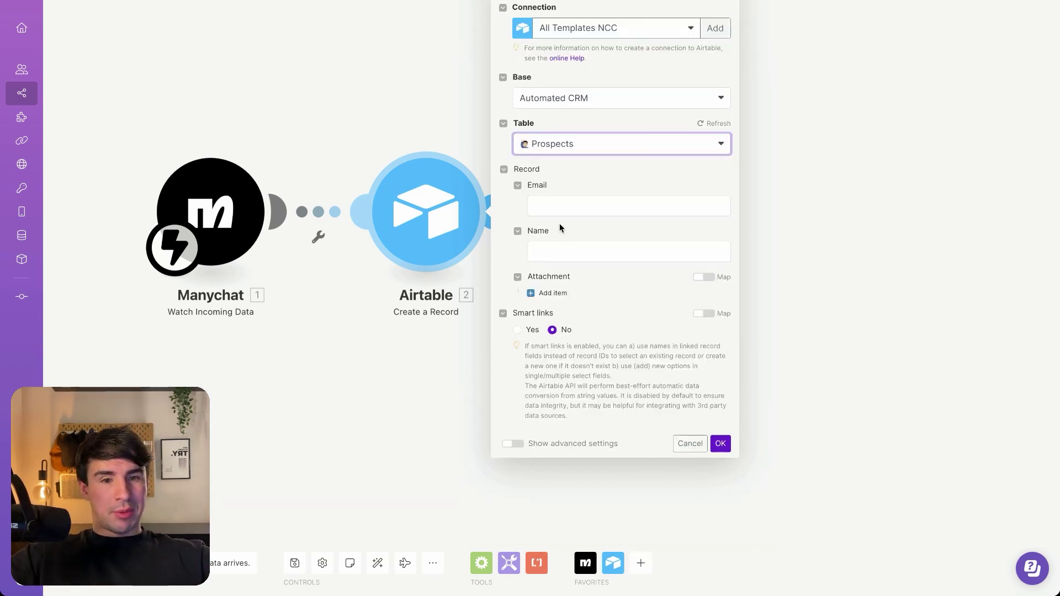
{"action": "left_click", "coordinate": [558, 206]}
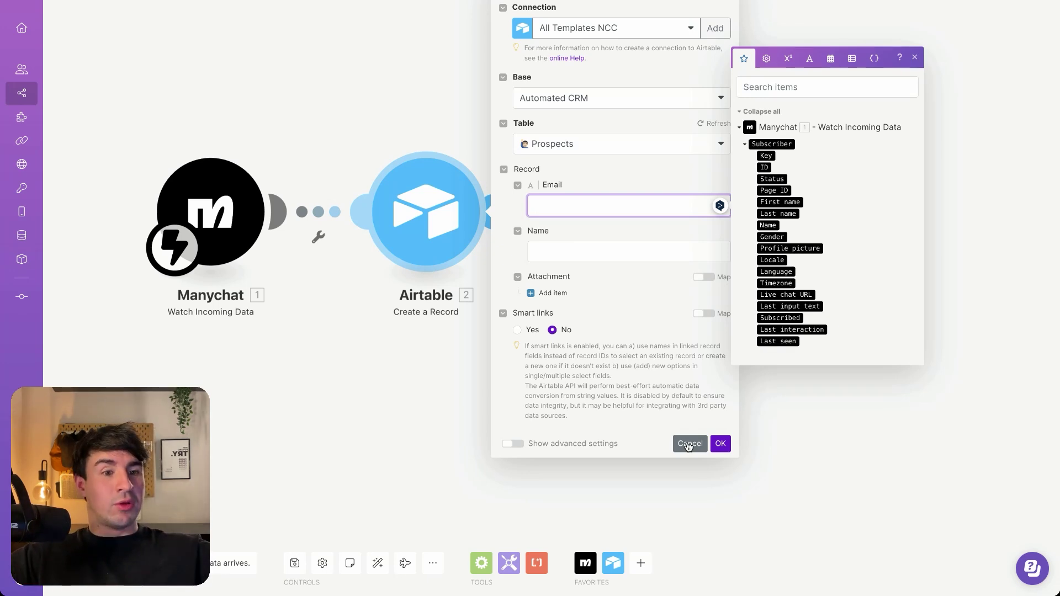
{"action": "left_click", "coordinate": [688, 445]}
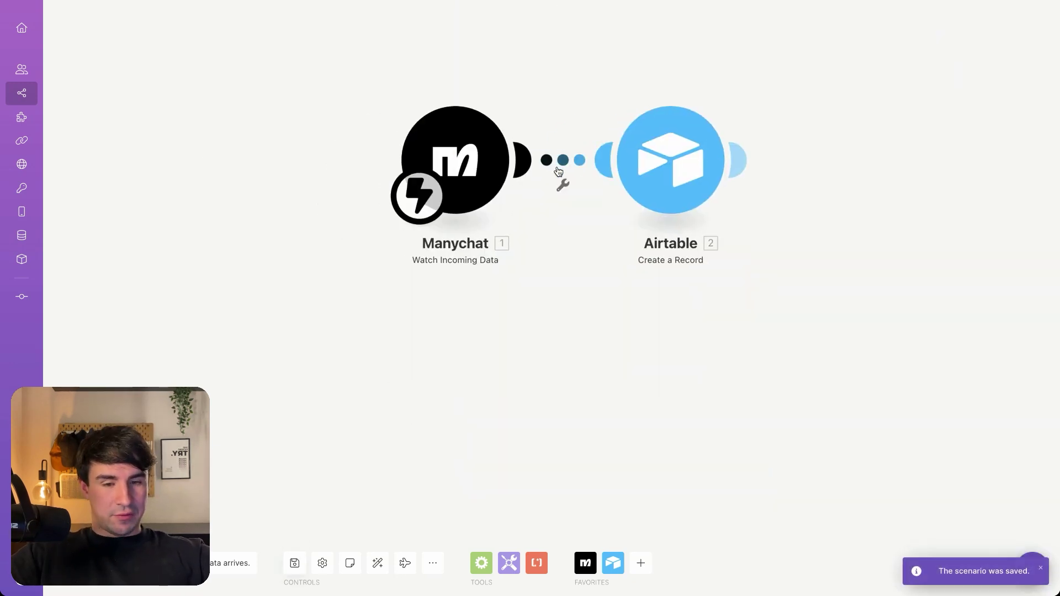
{"action": "left_click", "coordinate": [563, 185]}
{"action": "left_click", "coordinate": [584, 196]}
Send the keyword 'Efficiency' in the Instagram DM
{"action": "mouse_move", "coordinate": [1, 154]}
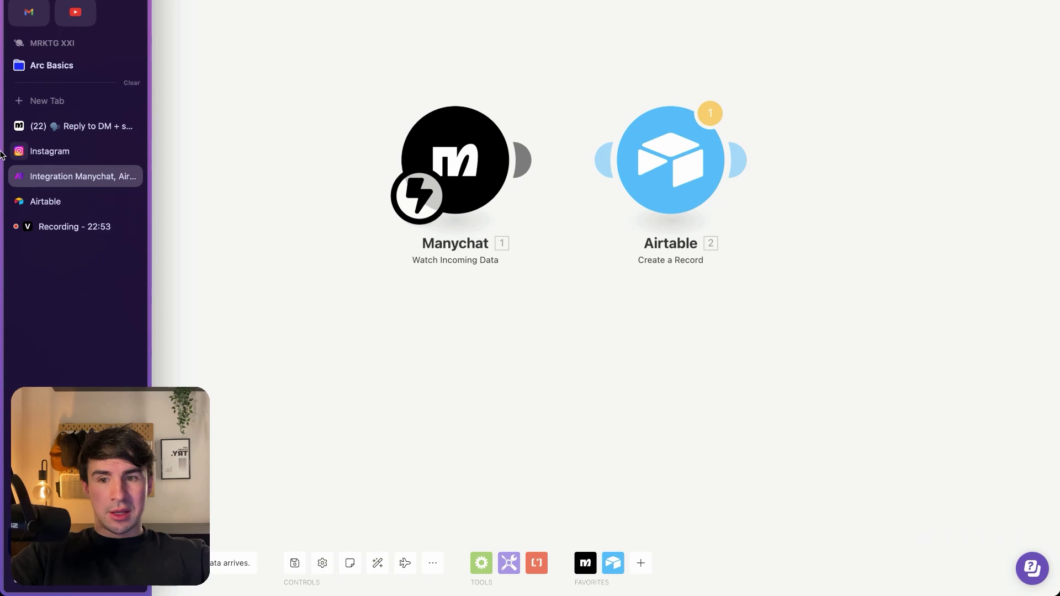
{"action": "left_click", "coordinate": [68, 150]}
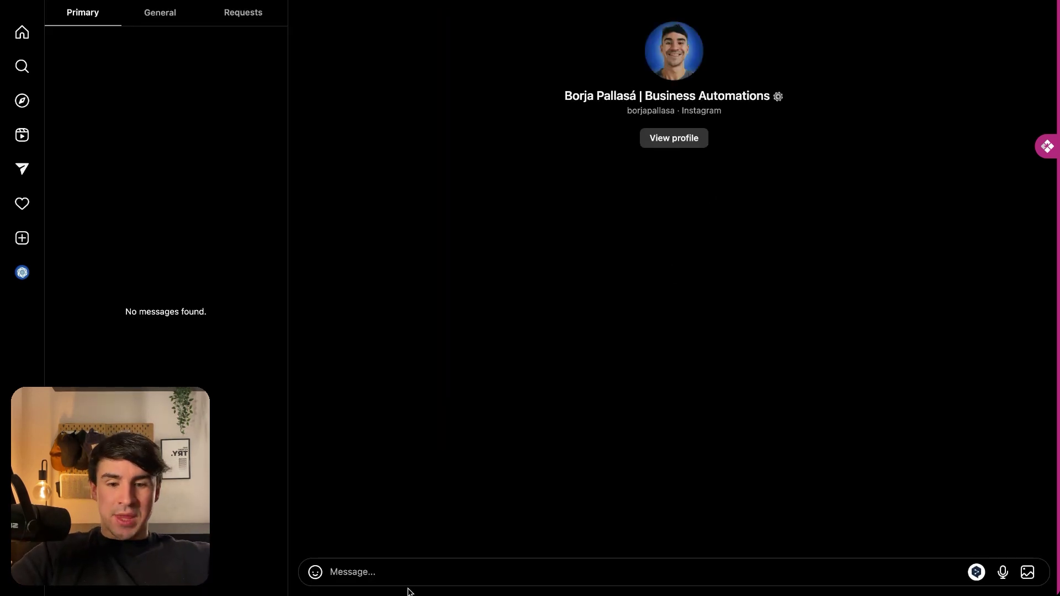
{"action": "type", "text": "Effic"}
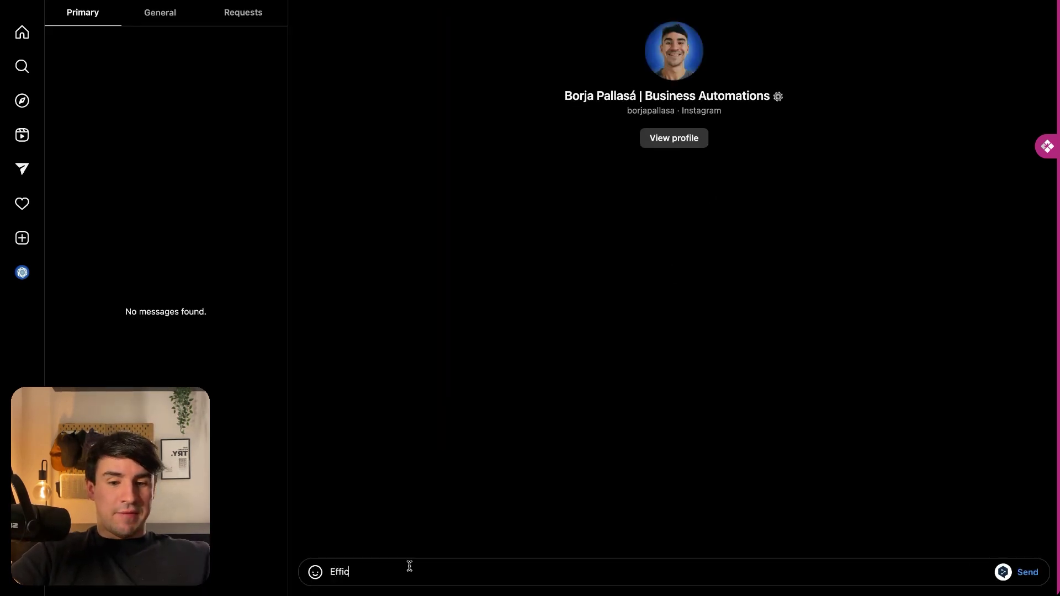
{"action": "type", "text": "iency"}
{"action": "key", "text": "Return"}
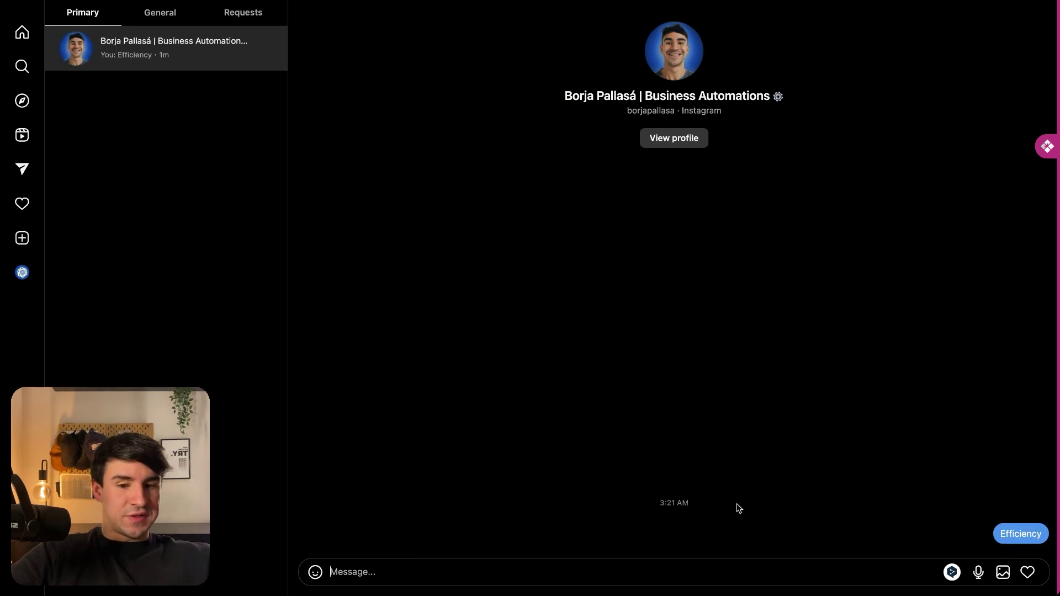
Reply to the bot with a first name, then with an e-mail address
{"action": "mouse_move", "coordinate": [550, 544]}
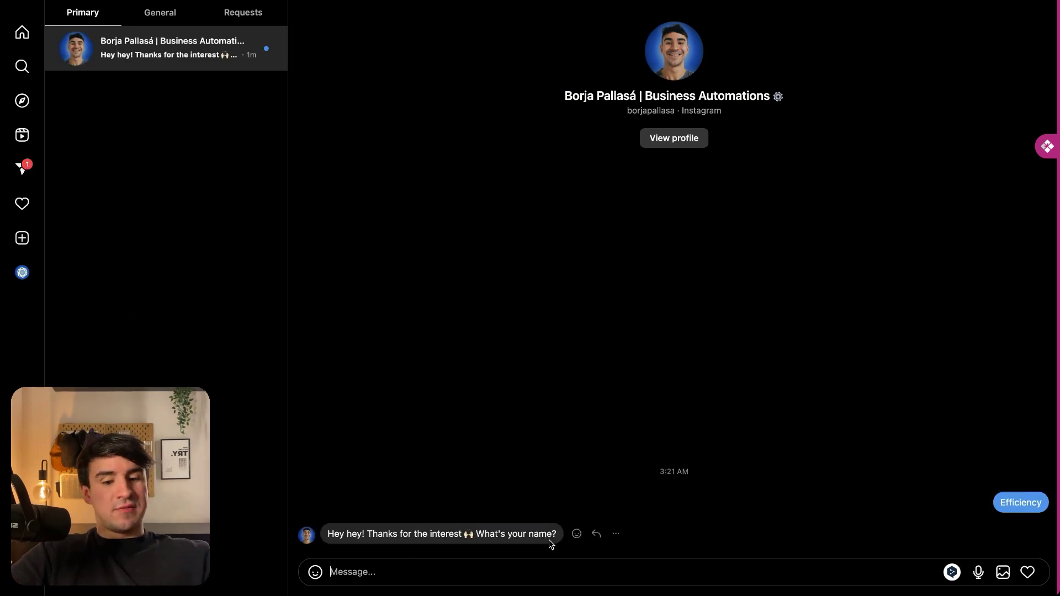
{"action": "type", "text": "Borja"}
{"action": "key", "text": "Return"}
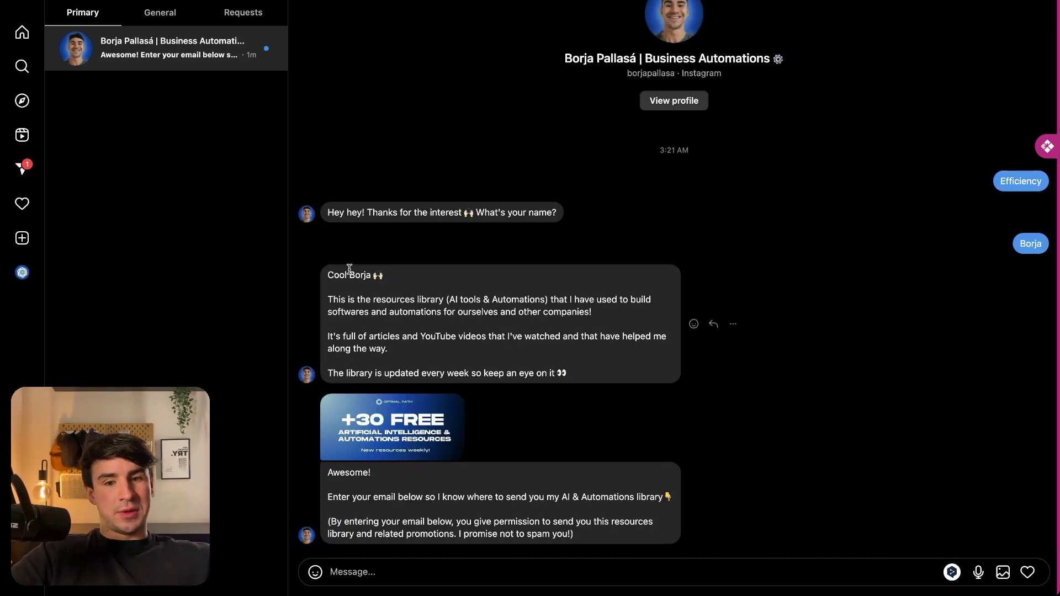
{"action": "left_click_drag", "start_coordinate": [349, 269], "coordinate": [440, 272]}
{"action": "left_click", "coordinate": [426, 286]}
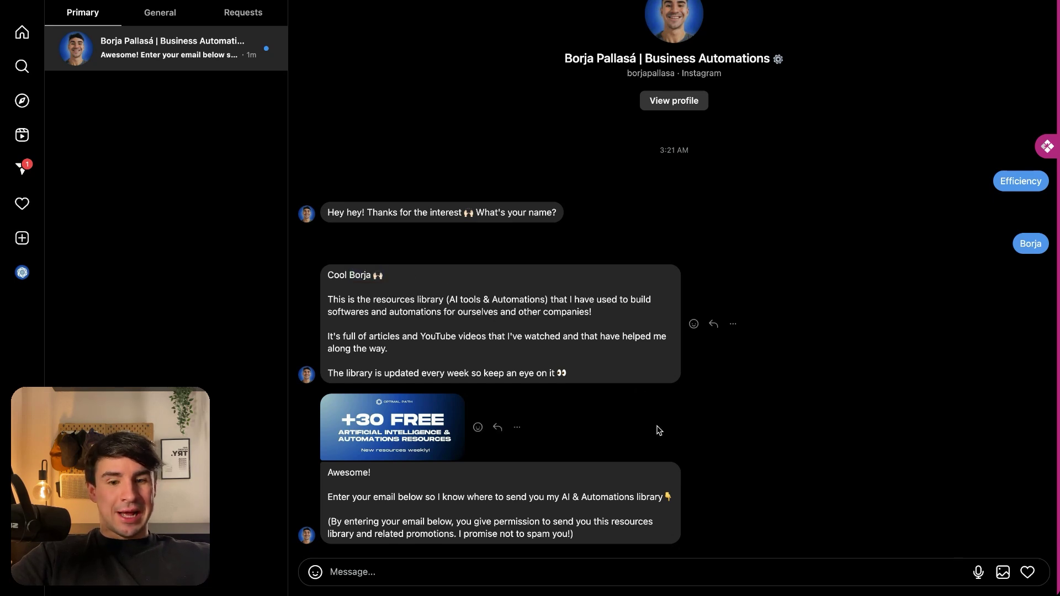
{"action": "left_click", "coordinate": [527, 571]}
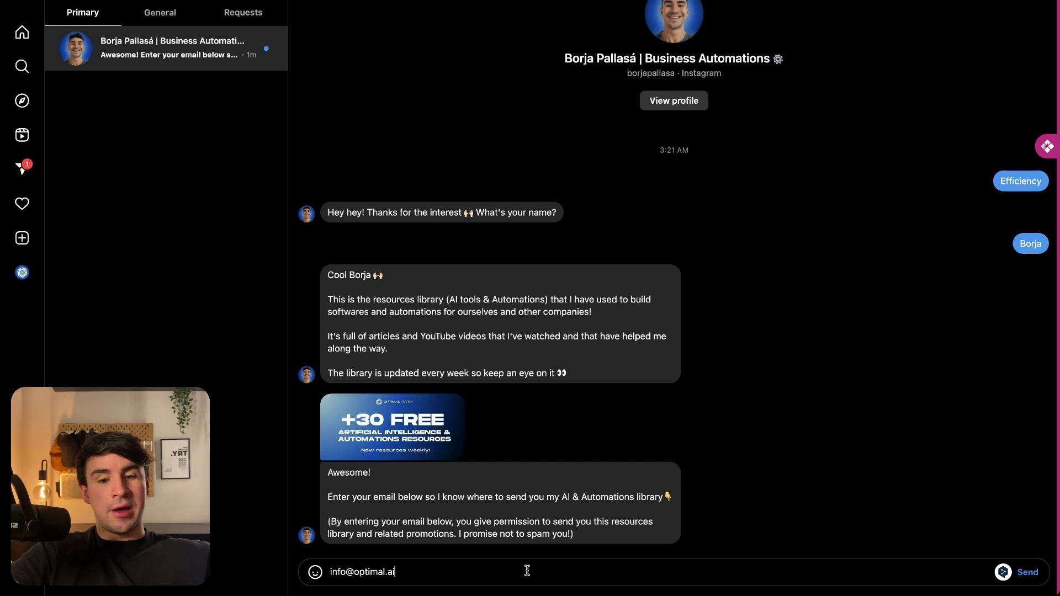
{"action": "key", "text": "Return"}
{"action": "mouse_move", "coordinate": [3, 176]}
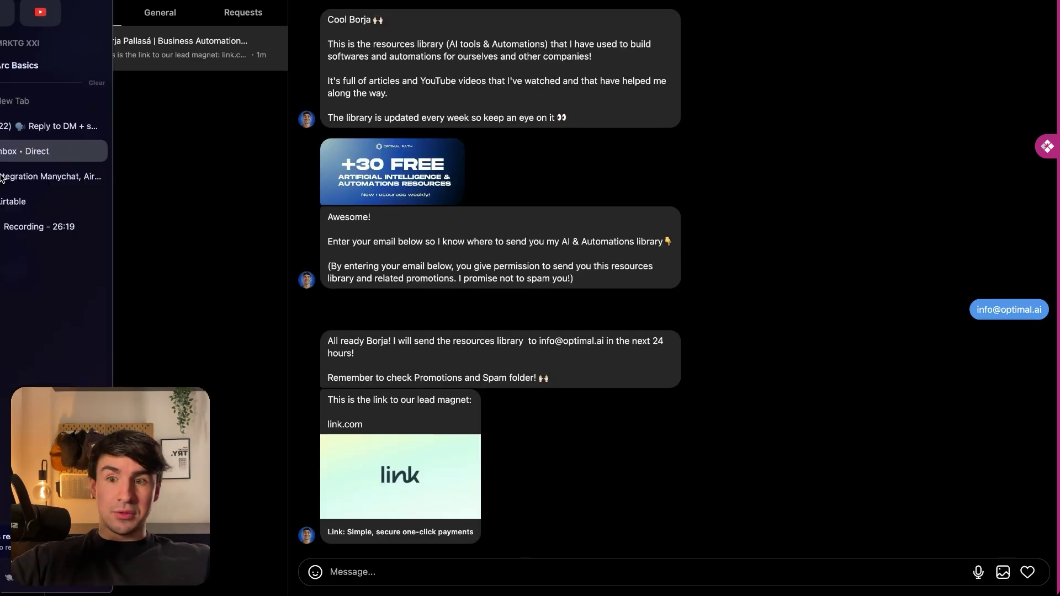
Inspect the Manychat run output for the Subscriber email and custom_fields First_Name values
{"action": "left_click", "coordinate": [71, 175]}
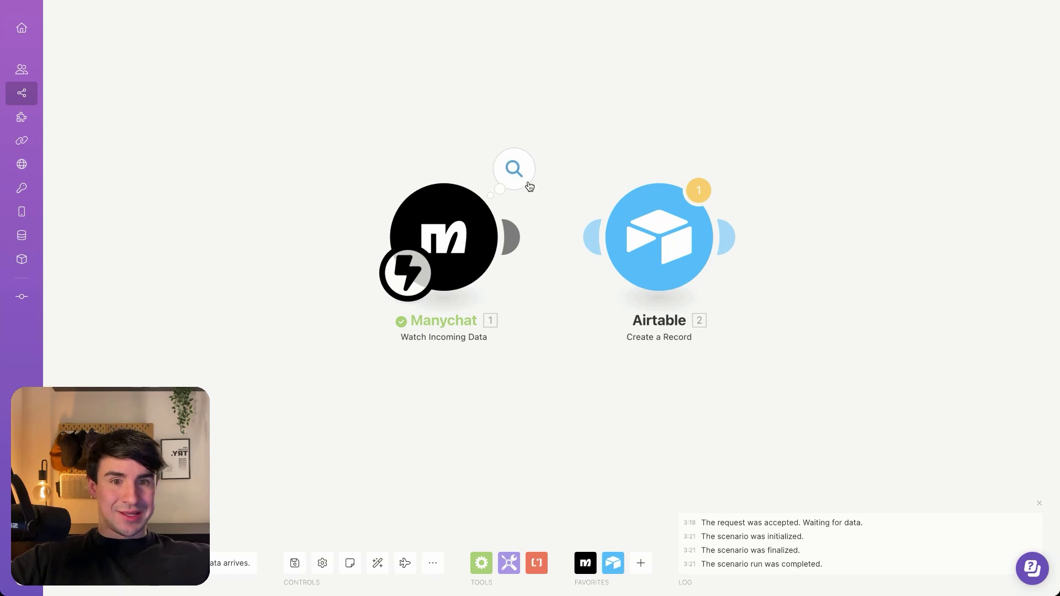
{"action": "left_click", "coordinate": [527, 186]}
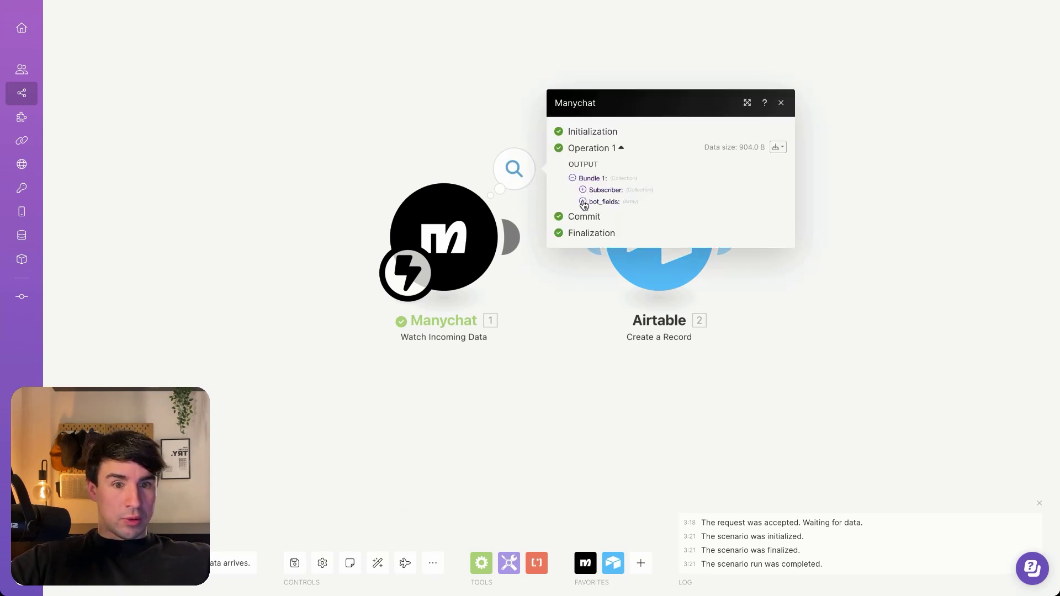
{"action": "left_click", "coordinate": [583, 201]}
{"action": "left_click", "coordinate": [583, 190]}
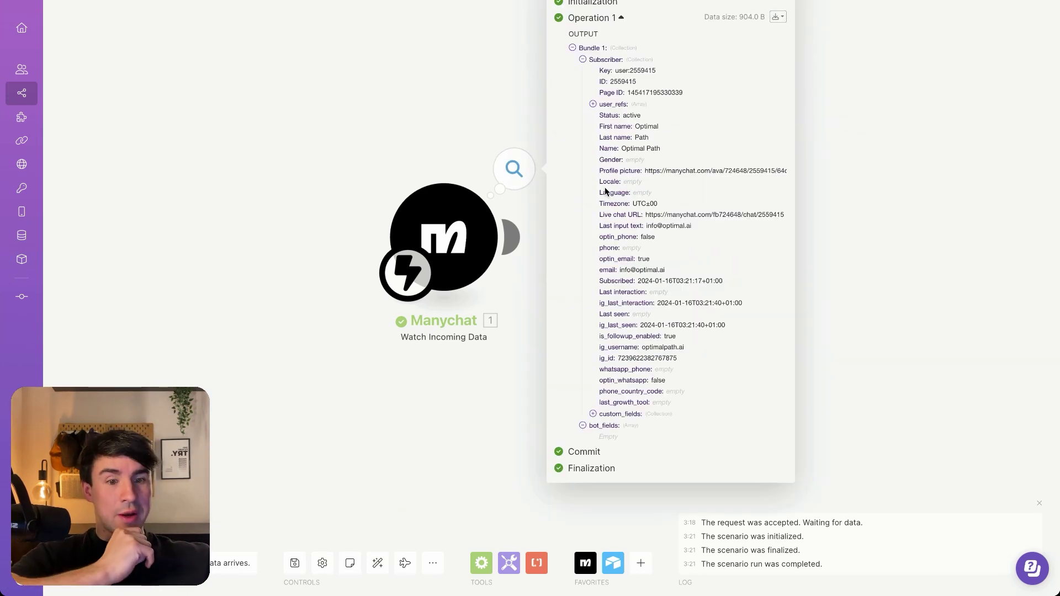
{"action": "left_click", "coordinate": [594, 414]}
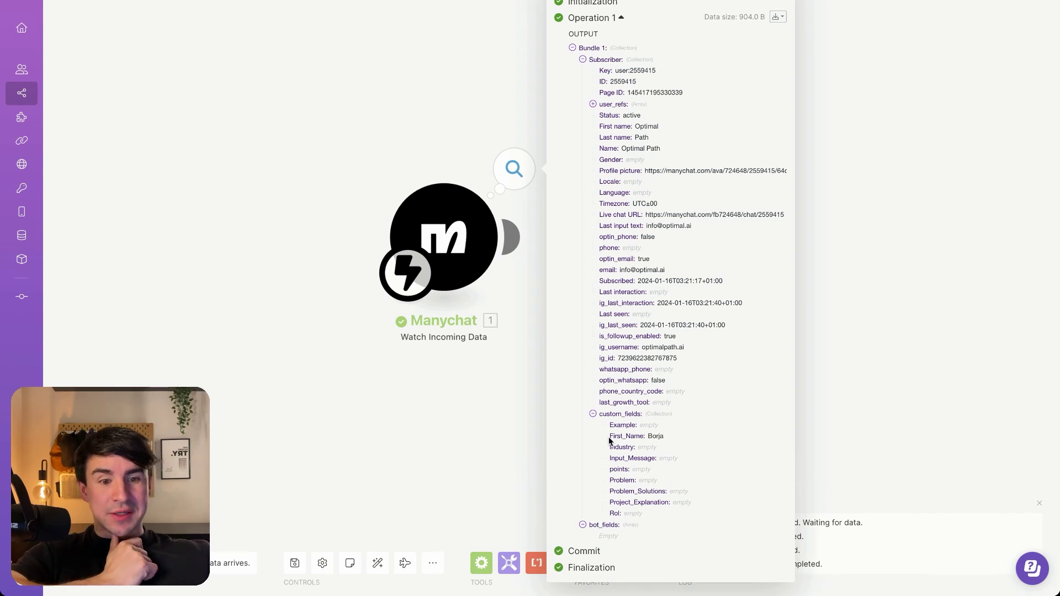
{"action": "left_click_drag", "start_coordinate": [609, 436], "coordinate": [675, 440]}
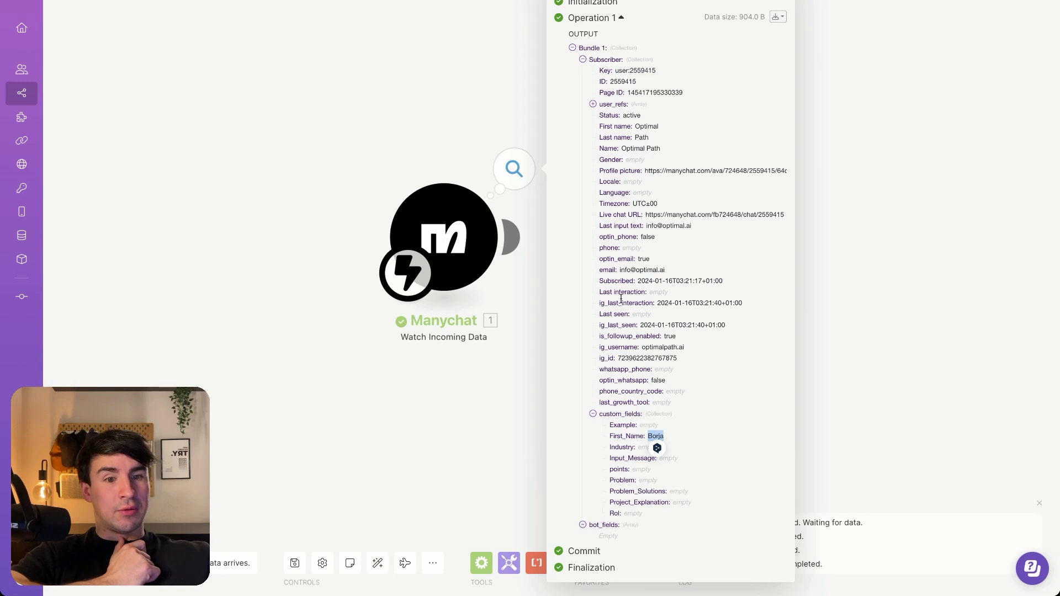
{"action": "left_click_drag", "start_coordinate": [620, 270], "coordinate": [674, 272]}
{"action": "left_click", "coordinate": [870, 174]}
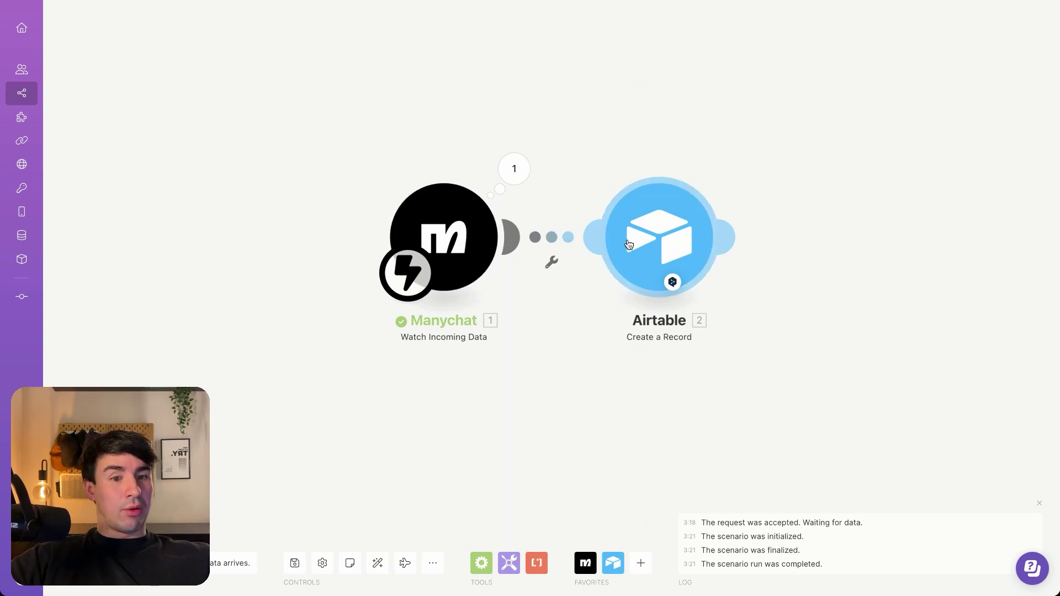
Map Subscriber email to Email and custom_fields First_Name to Name in Airtable, then save
{"action": "left_click", "coordinate": [656, 241]}
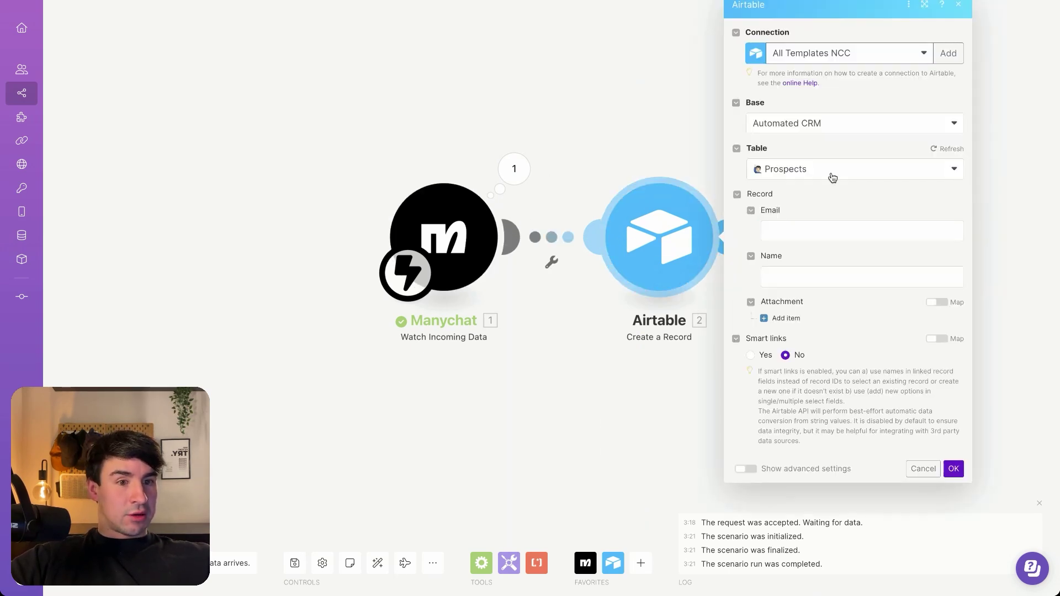
{"action": "left_click", "coordinate": [801, 235]}
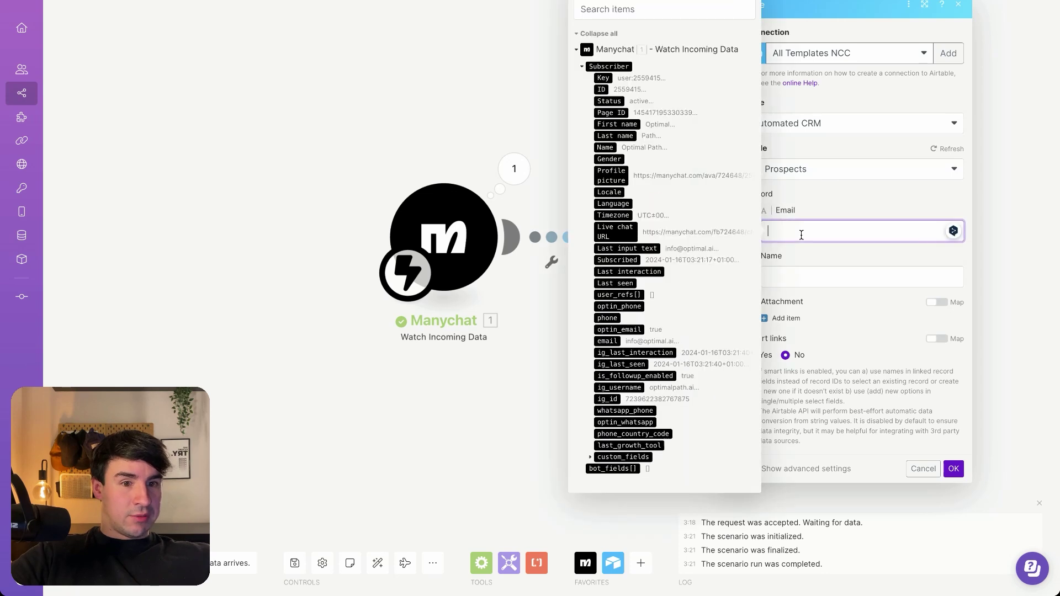
{"action": "left_click", "coordinate": [607, 341]}
{"action": "left_click", "coordinate": [811, 285]}
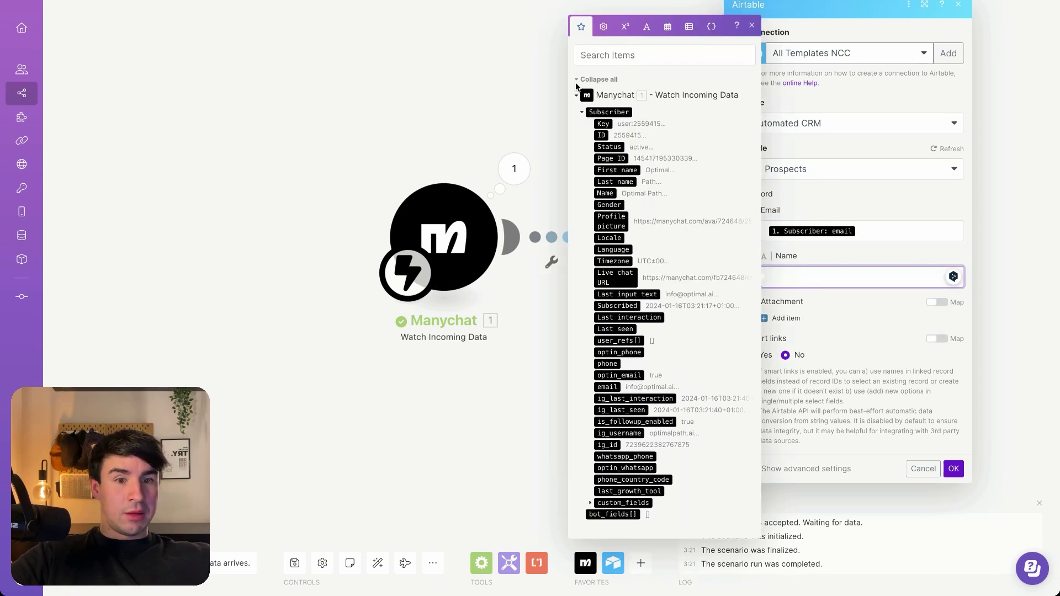
{"action": "left_click", "coordinate": [591, 503]}
{"action": "left_click", "coordinate": [626, 473]}
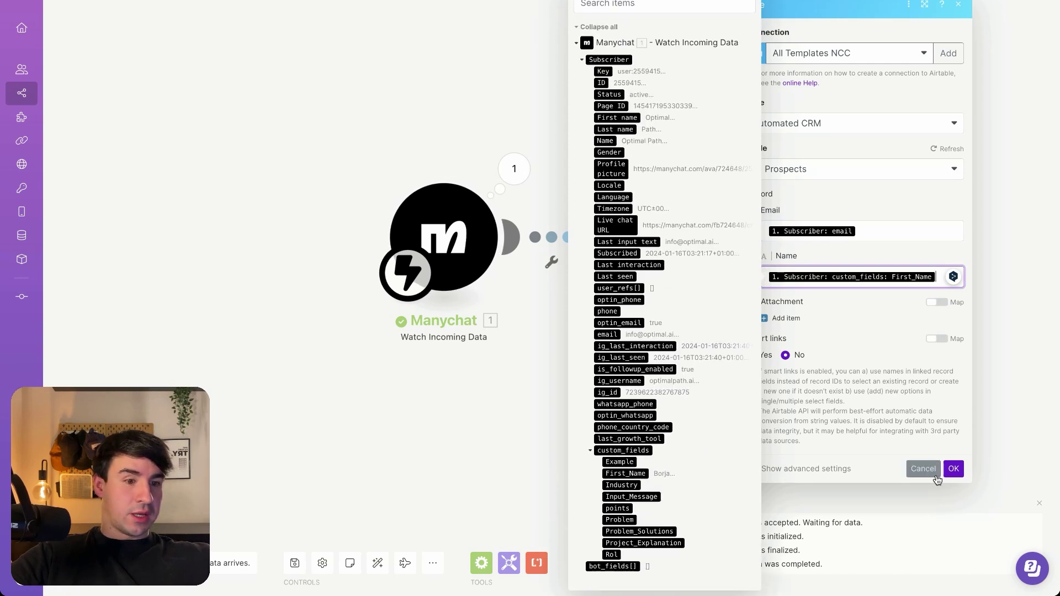
{"action": "left_click", "coordinate": [953, 469]}
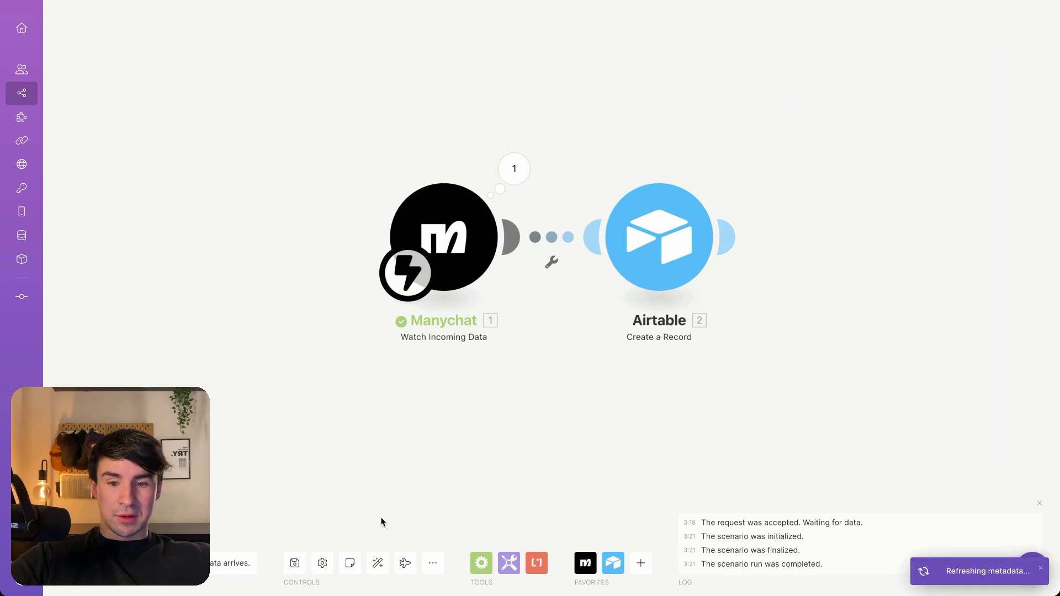
{"action": "left_click", "coordinate": [294, 563]}
Confirm the Automated CRM Prospects table is empty, then go to the Instagram direct inbox
{"action": "mouse_move", "coordinate": [2, 231]}
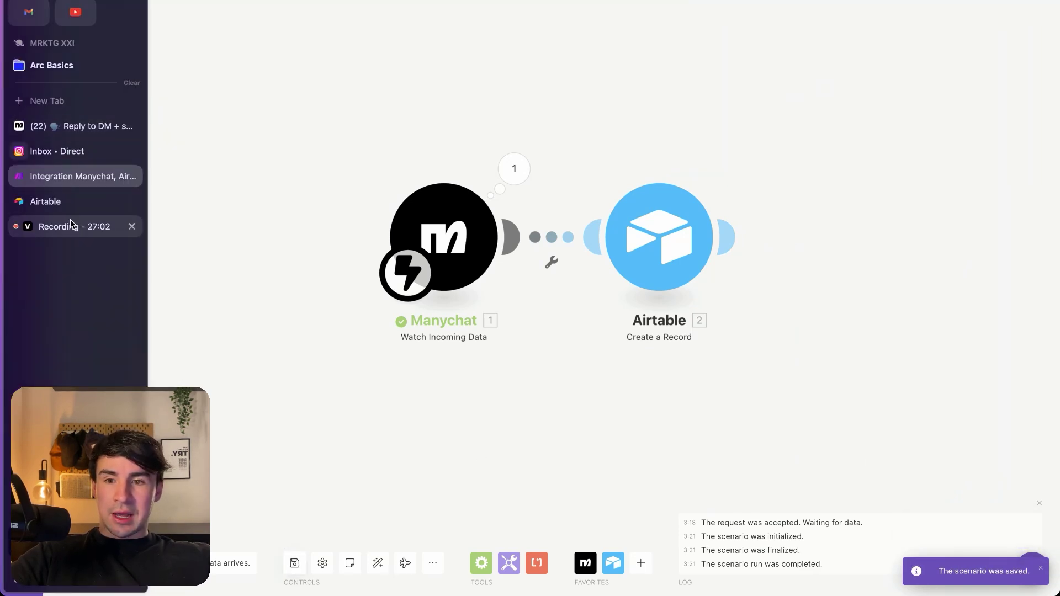
{"action": "left_click", "coordinate": [66, 204]}
{"action": "left_click", "coordinate": [141, 109]}
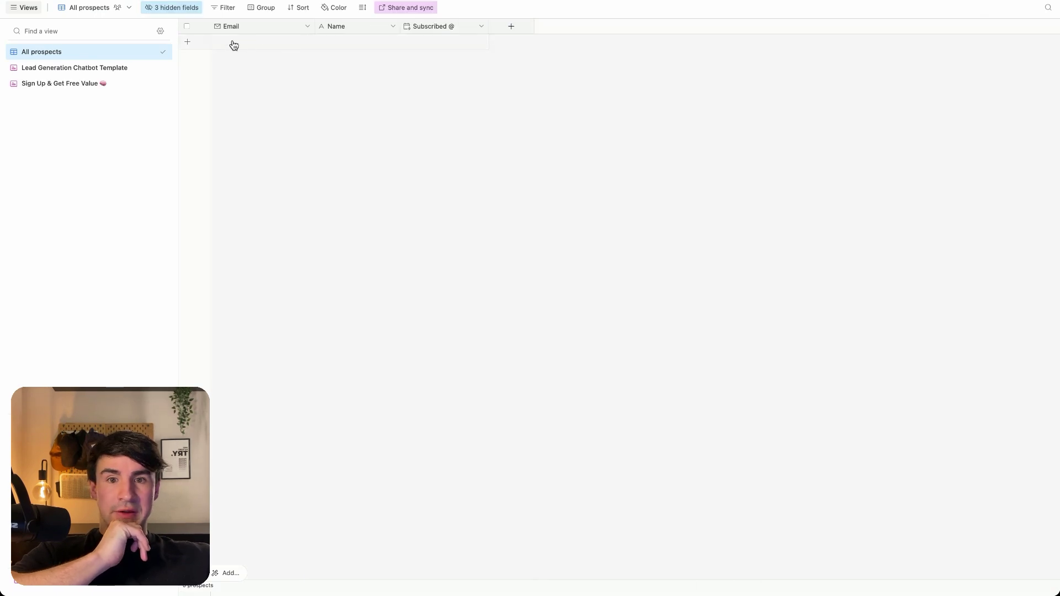
{"action": "mouse_move", "coordinate": [1, 101]}
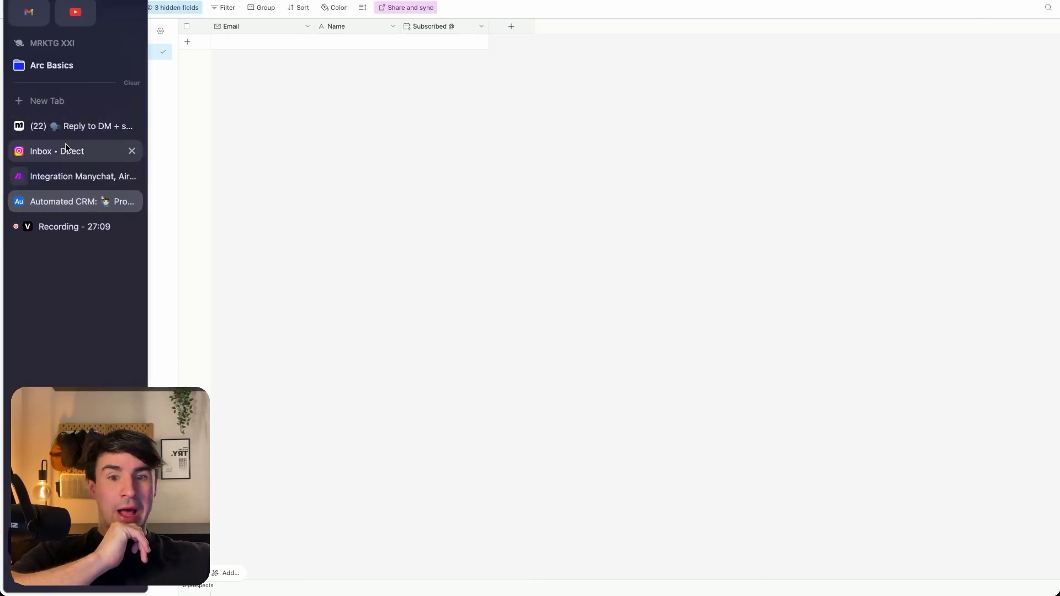
{"action": "left_click", "coordinate": [66, 144]}
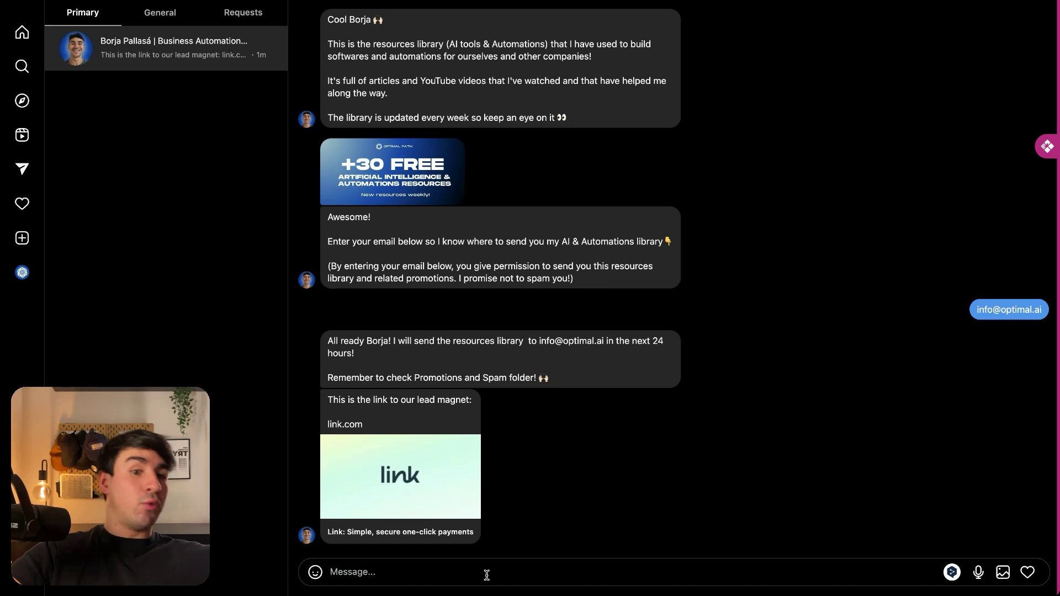
Send the keyword 'Efficiency' to the Instagram bot, type the email reply, and run the Make scenario once
{"action": "type", "text": "Efficiency"}
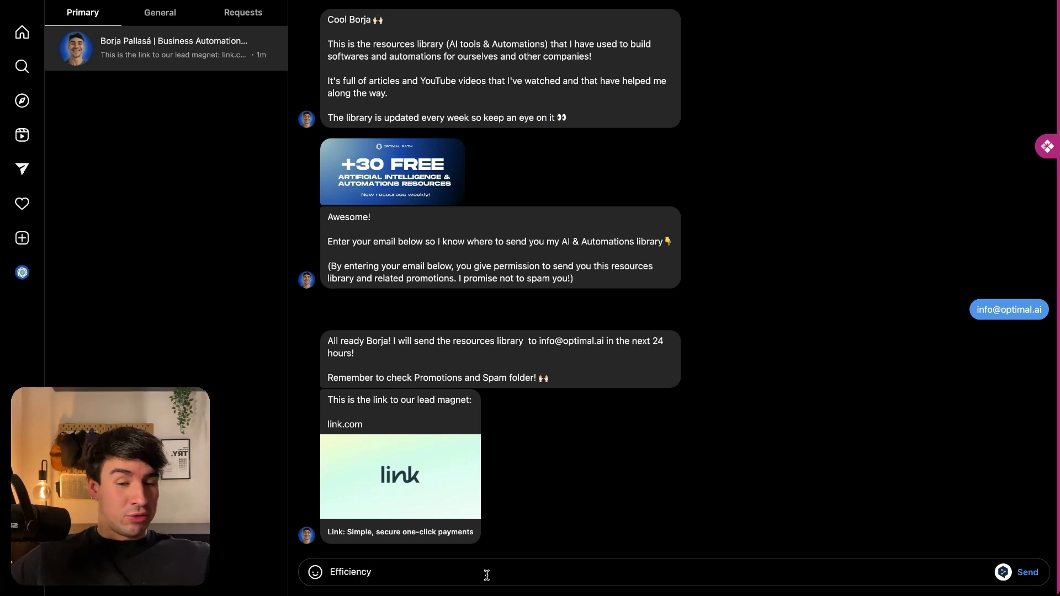
{"action": "key", "text": "Return"}
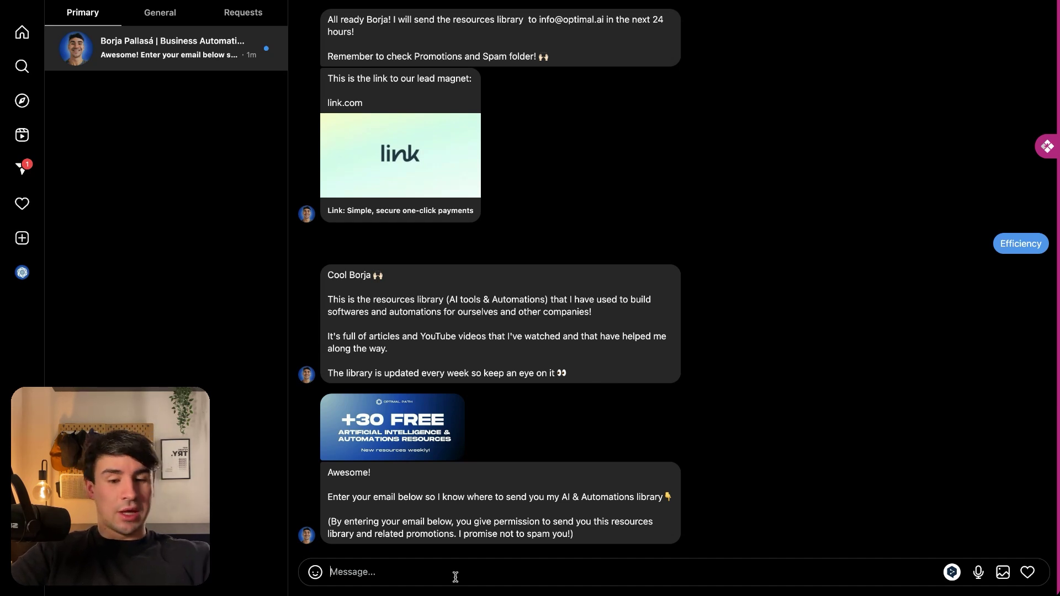
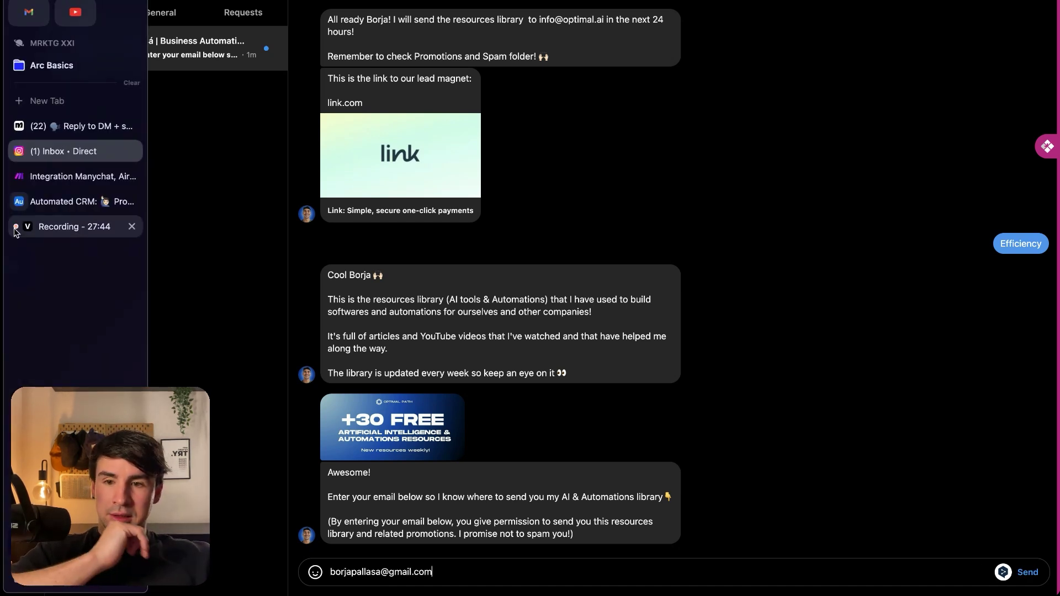
{"action": "left_click", "coordinate": [72, 175]}
{"action": "left_click", "coordinate": [97, 560]}
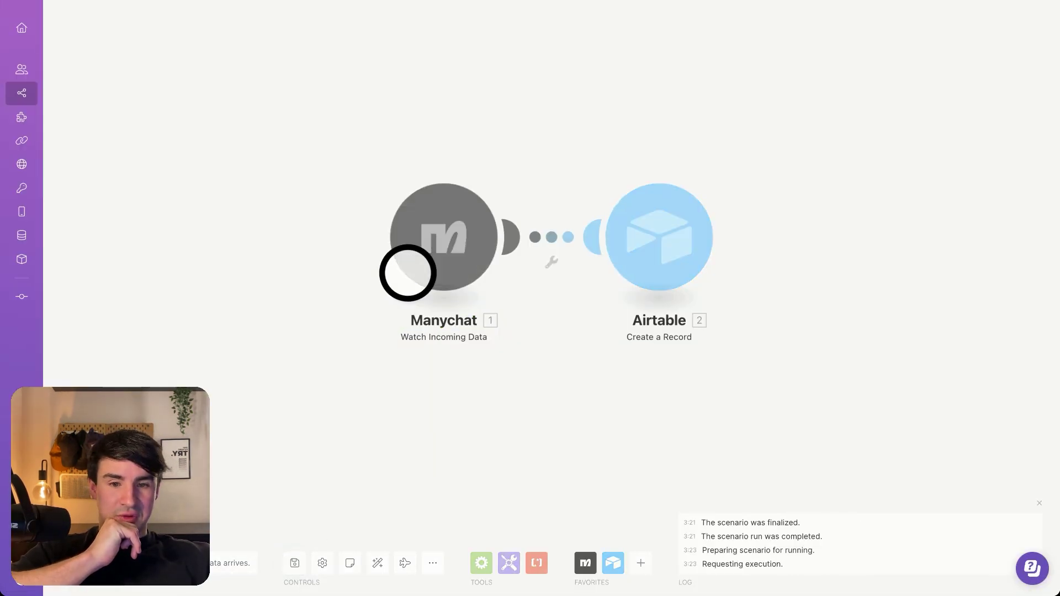
Send the email reply, confirm Make passes one bundle through Manychat and Airtable, then view Automated CRM
{"action": "mouse_move", "coordinate": [79, 145]}
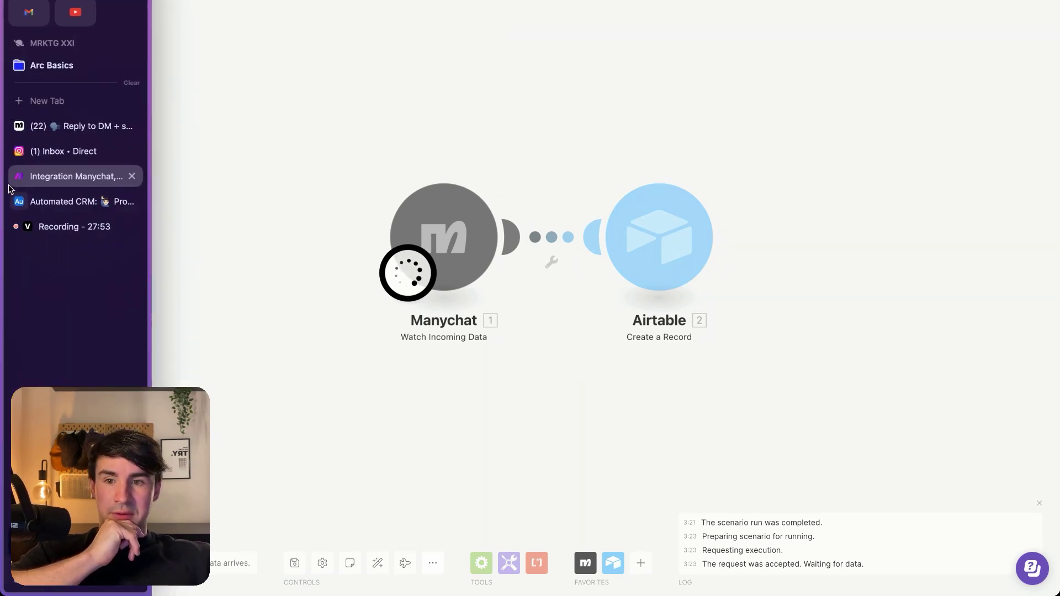
{"action": "left_click", "coordinate": [71, 151]}
{"action": "left_click", "coordinate": [1036, 576]}
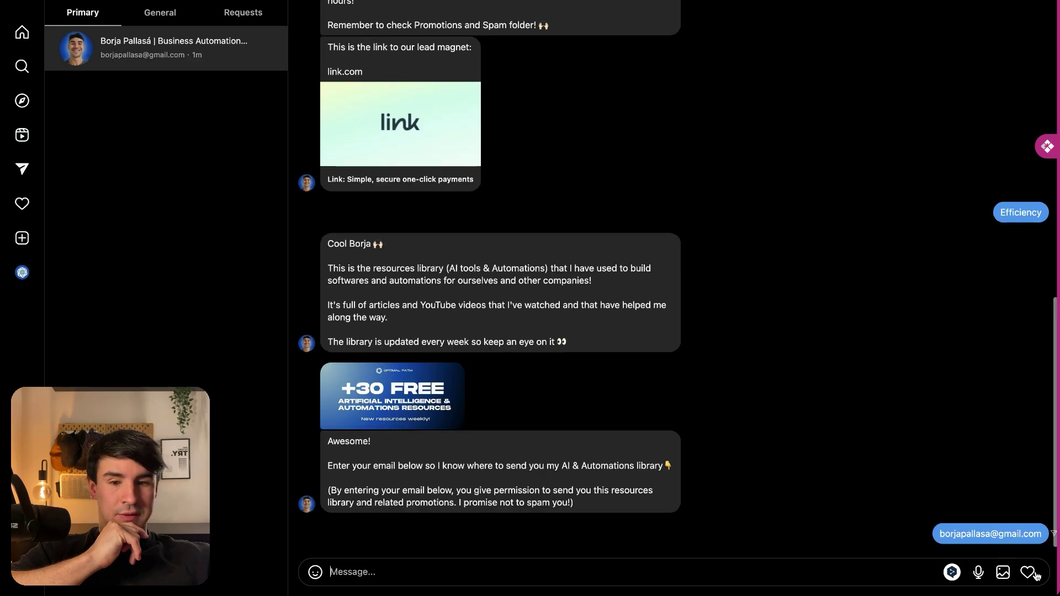
{"action": "left_click", "coordinate": [47, 177]}
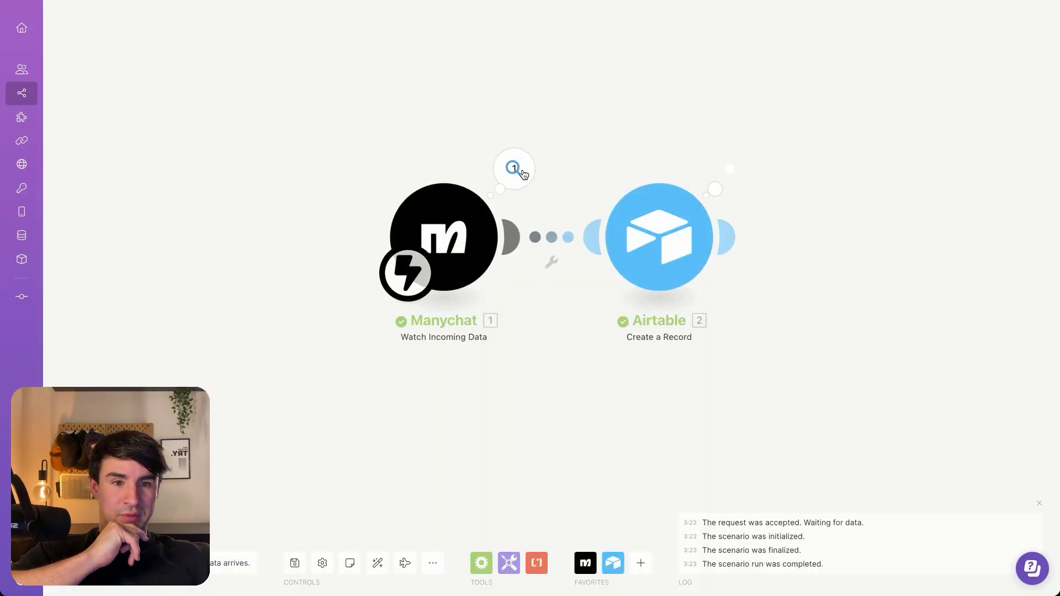
{"action": "mouse_move", "coordinate": [11, 138]}
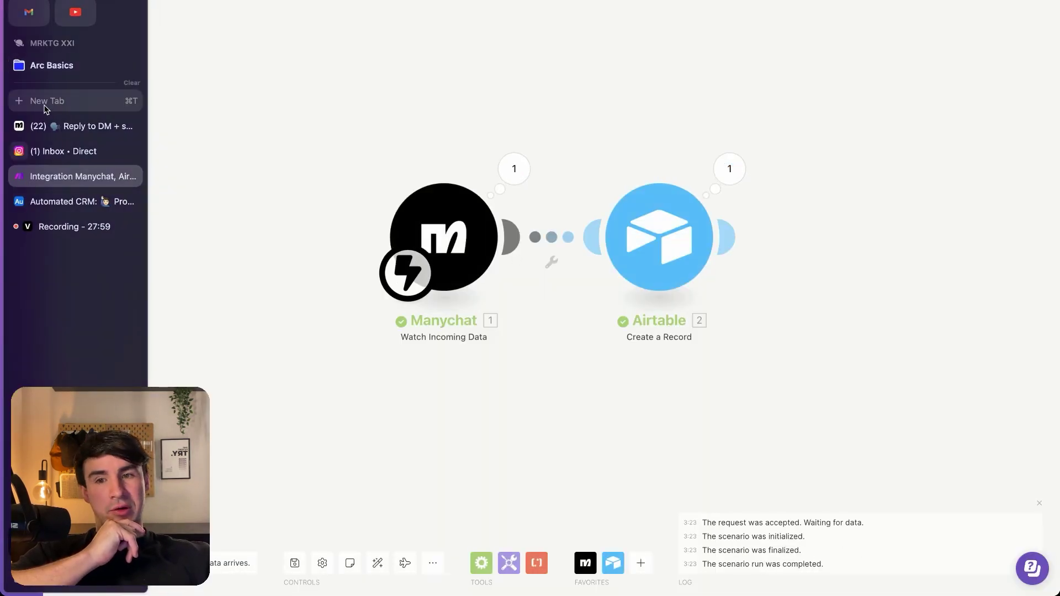
{"action": "left_click", "coordinate": [65, 204]}
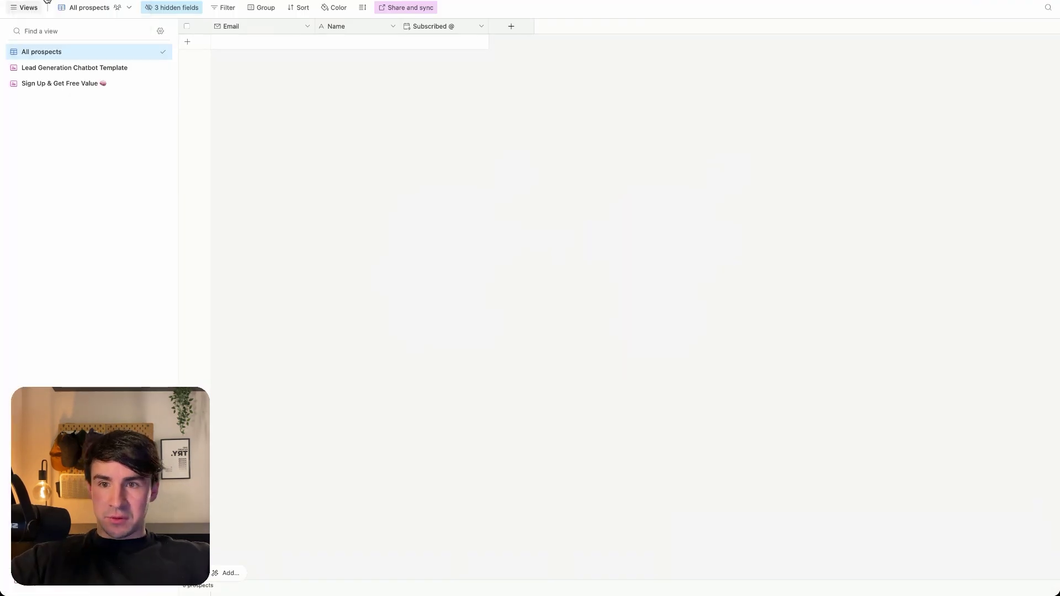
Reload the Airtable All prospects view to check for the new subscriber record
{"action": "key", "text": "super+r"}
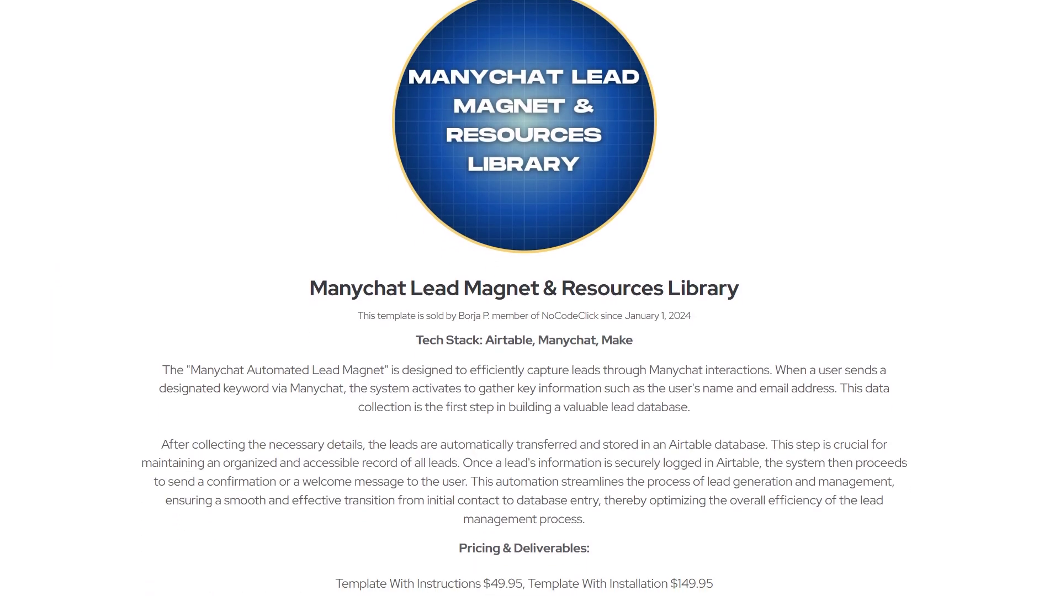
{"action": "scroll", "coordinate": [524, 298], "scroll_direction": "down", "scroll_amount": 4}
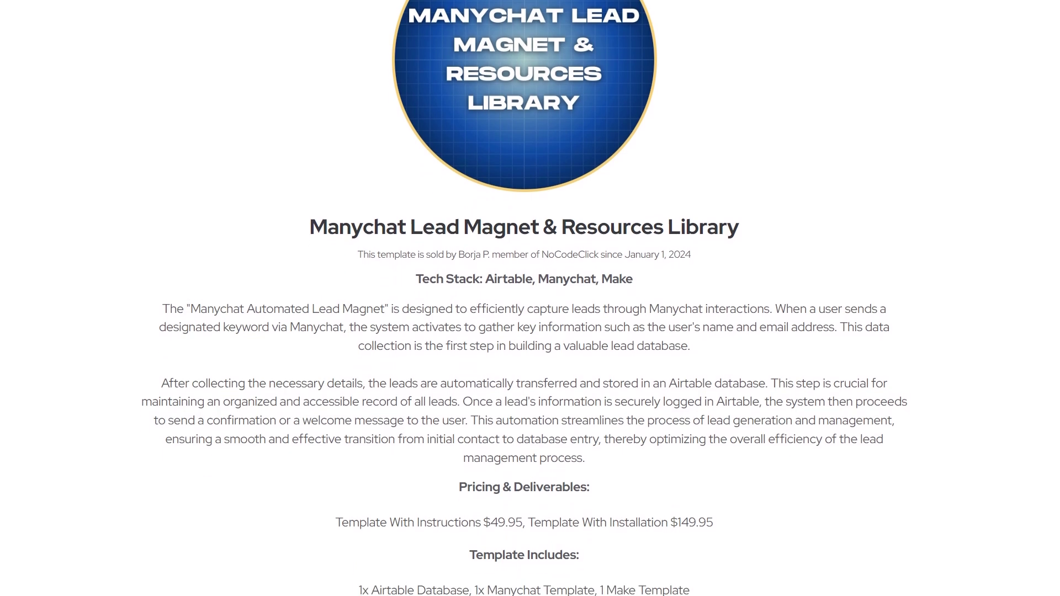